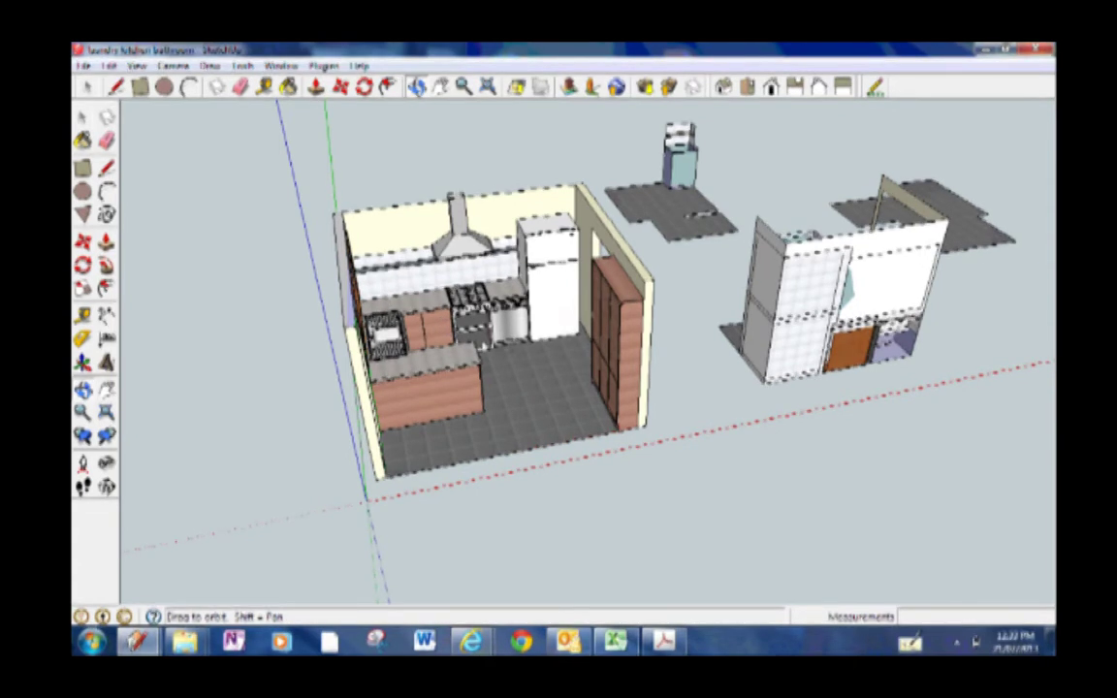
# Step: Orbit and zoom from the kitchen out to a close view of the separate floor slab
pyautogui.moveTo(388, 349); pyautogui.dragTo(434, 367)
pyautogui.scroll(5, 502, 337)
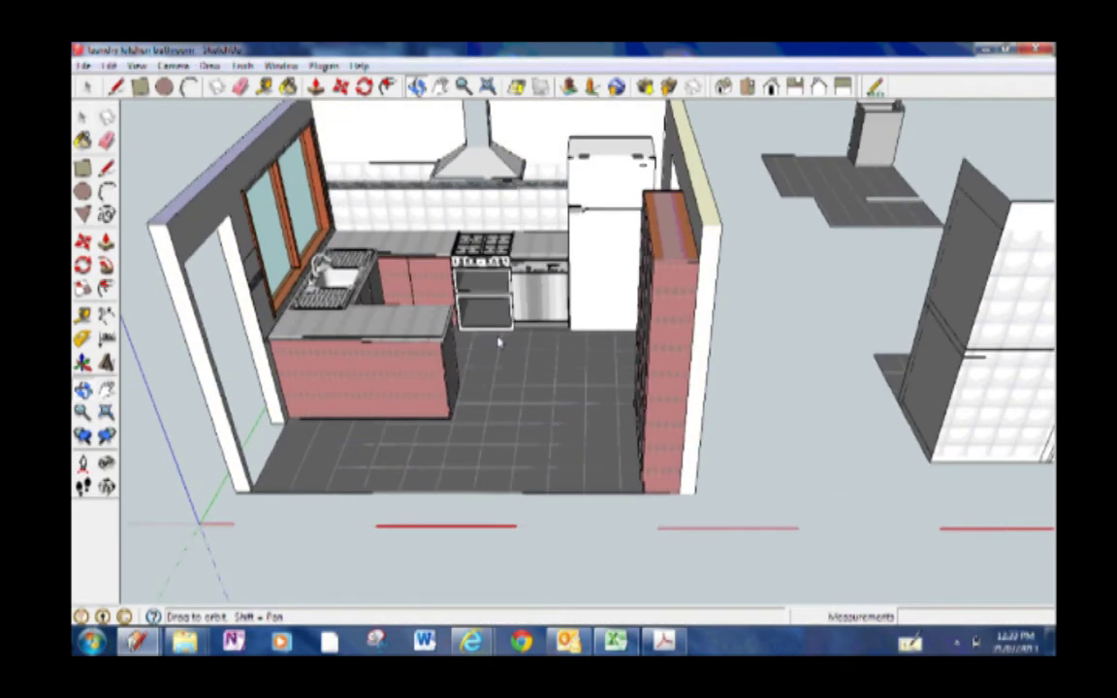
pyautogui.moveTo(500, 342); pyautogui.dragTo(454, 369)
pyautogui.scroll(4, 454, 349)
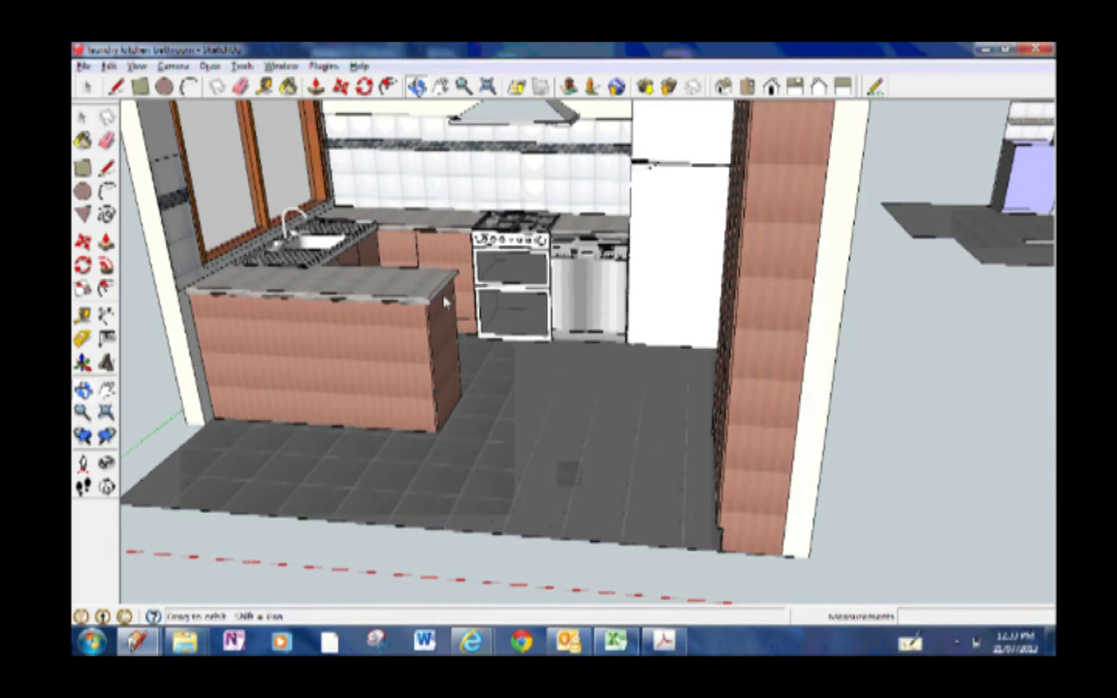
pyautogui.moveTo(446, 303); pyautogui.dragTo(565, 345)
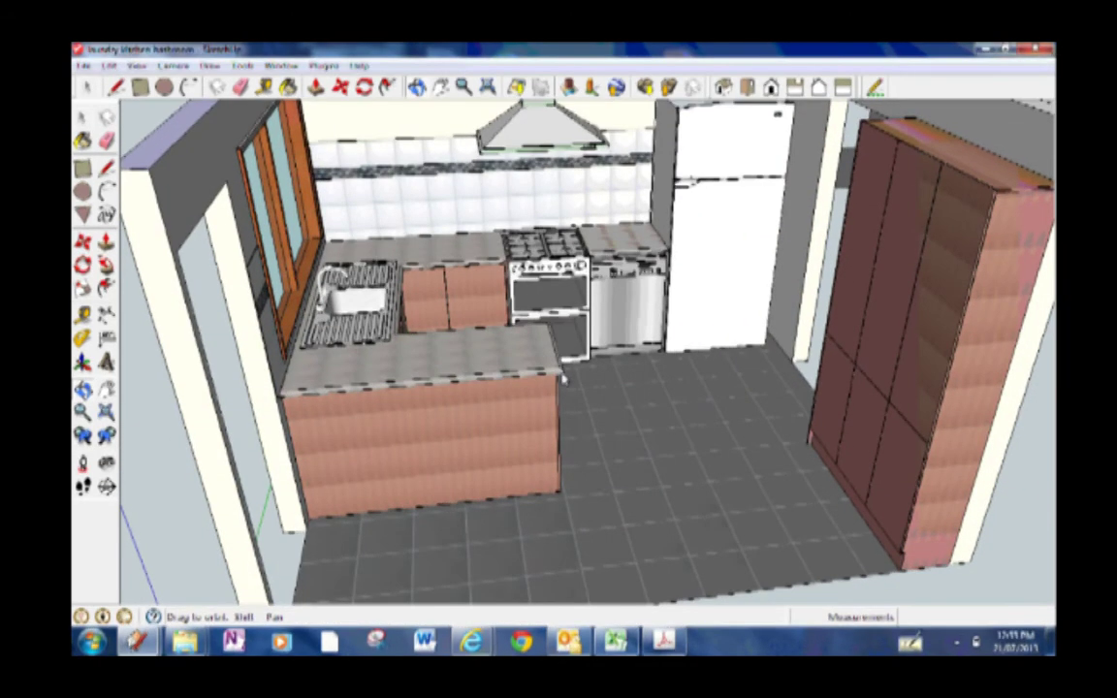
pyautogui.moveTo(641, 411); pyautogui.dragTo(553, 419)
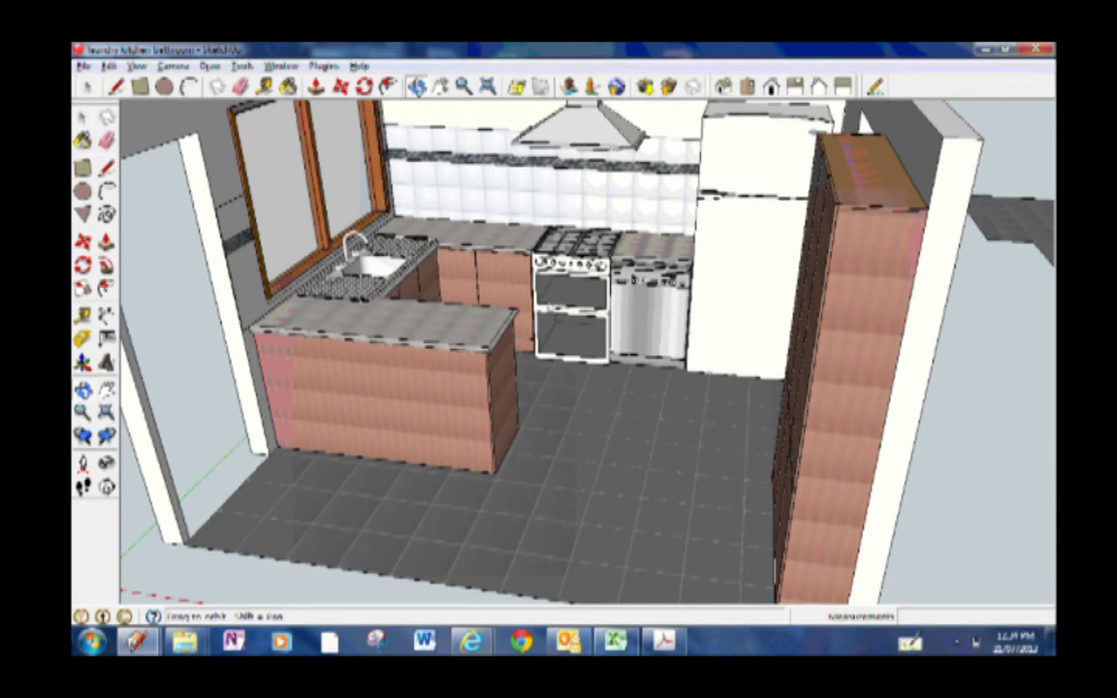
pyautogui.moveTo(516, 307); pyautogui.dragTo(527, 449)
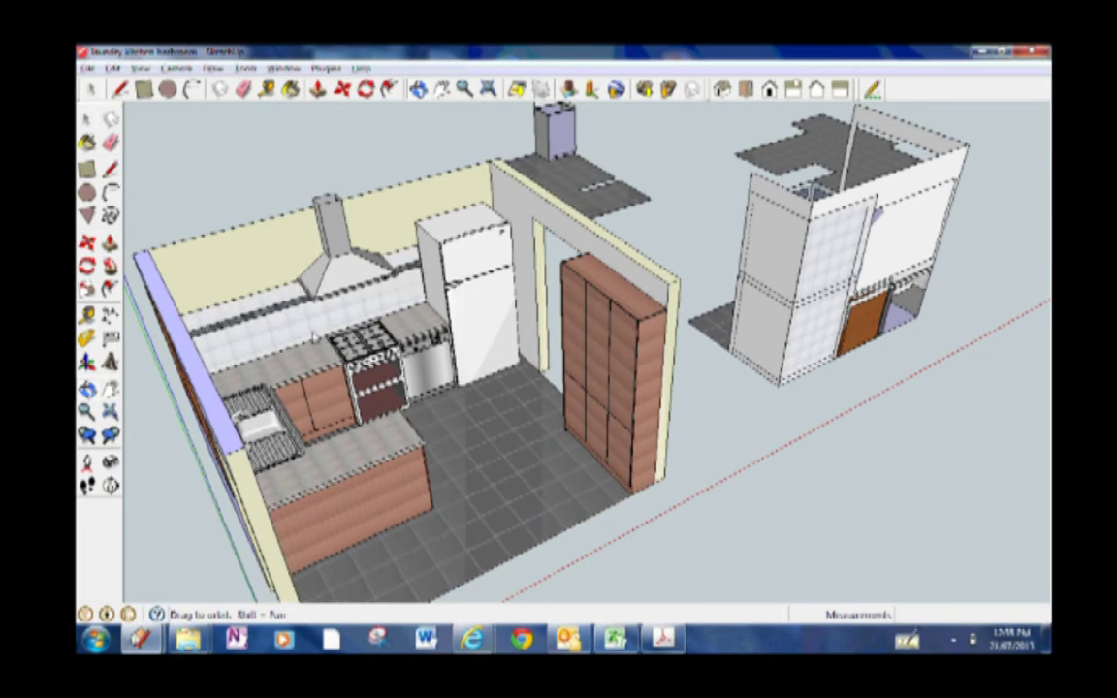
pyautogui.moveTo(315, 335); pyautogui.dragTo(527, 332)
pyautogui.scroll(6, 524, 330)
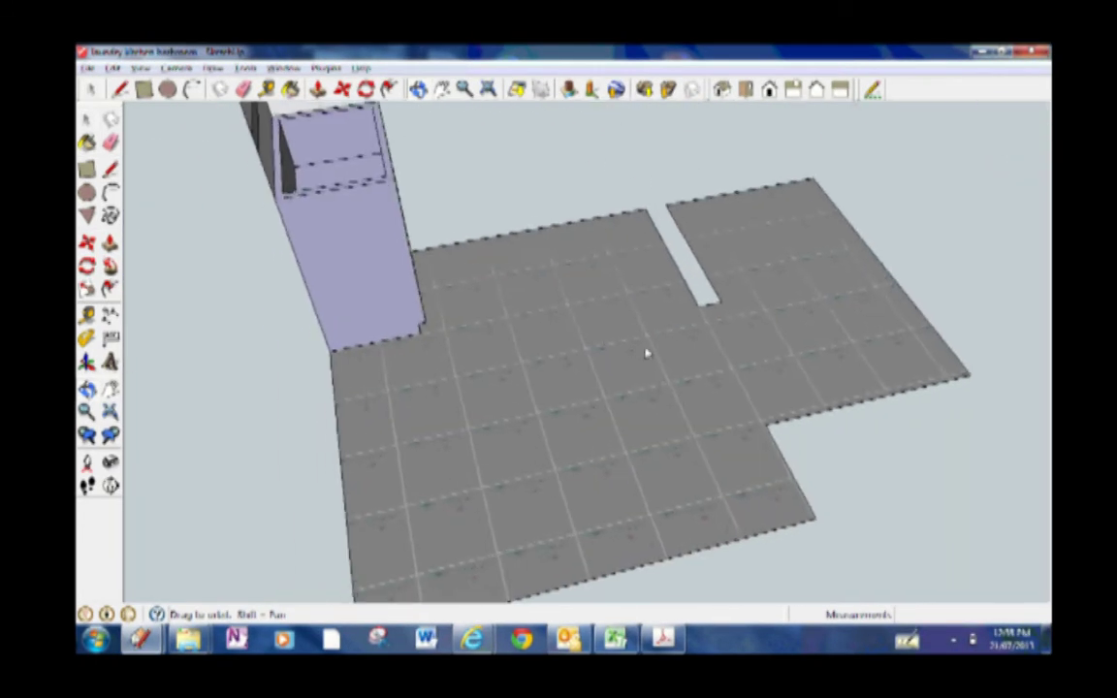
pyautogui.moveTo(614, 354); pyautogui.dragTo(765, 433)
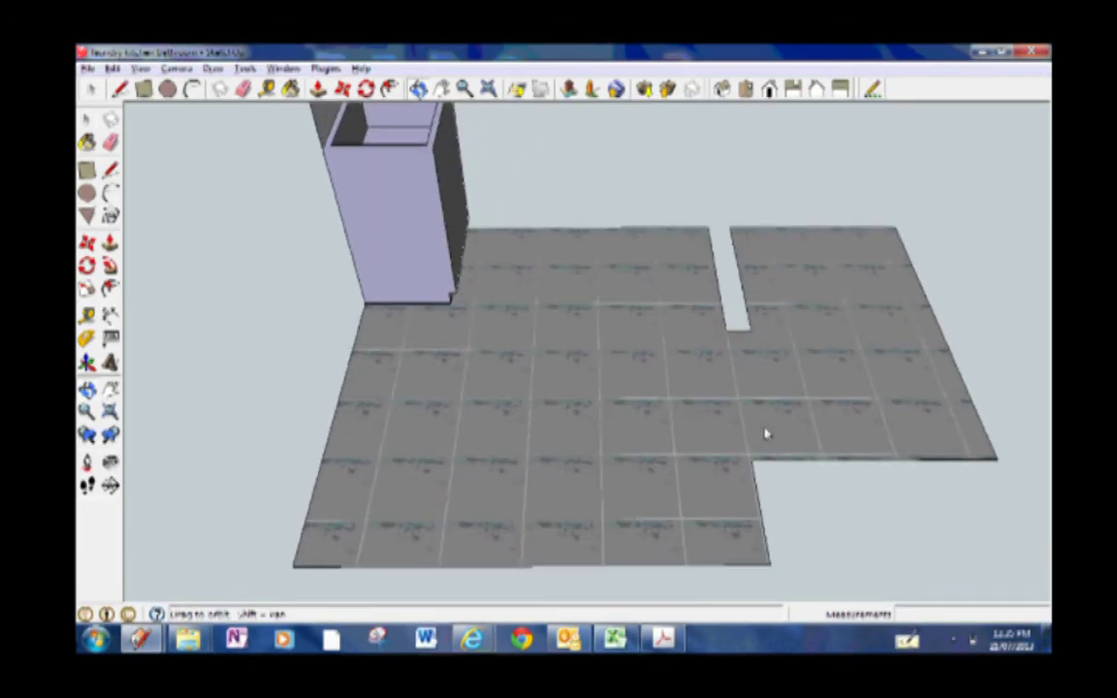
# Step: Reposition the floor slab's tile texture by dragging its pins down and slightly left
pyautogui.press('space')
pyautogui.rightClick(567, 393)
pyautogui.moveTo(651, 328)
pyautogui.click(758, 330)
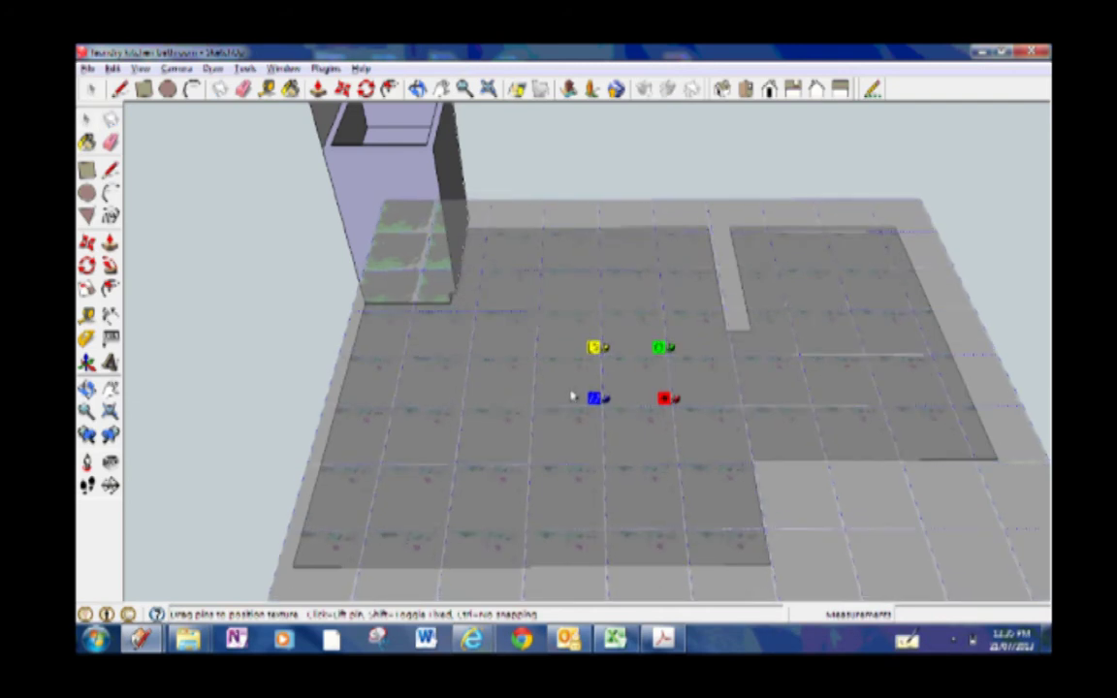
pyautogui.moveTo(570, 398)
pyautogui.mouseDown()
pyautogui.moveTo(567, 415)
pyautogui.moveTo(560, 381)
pyautogui.mouseUp()
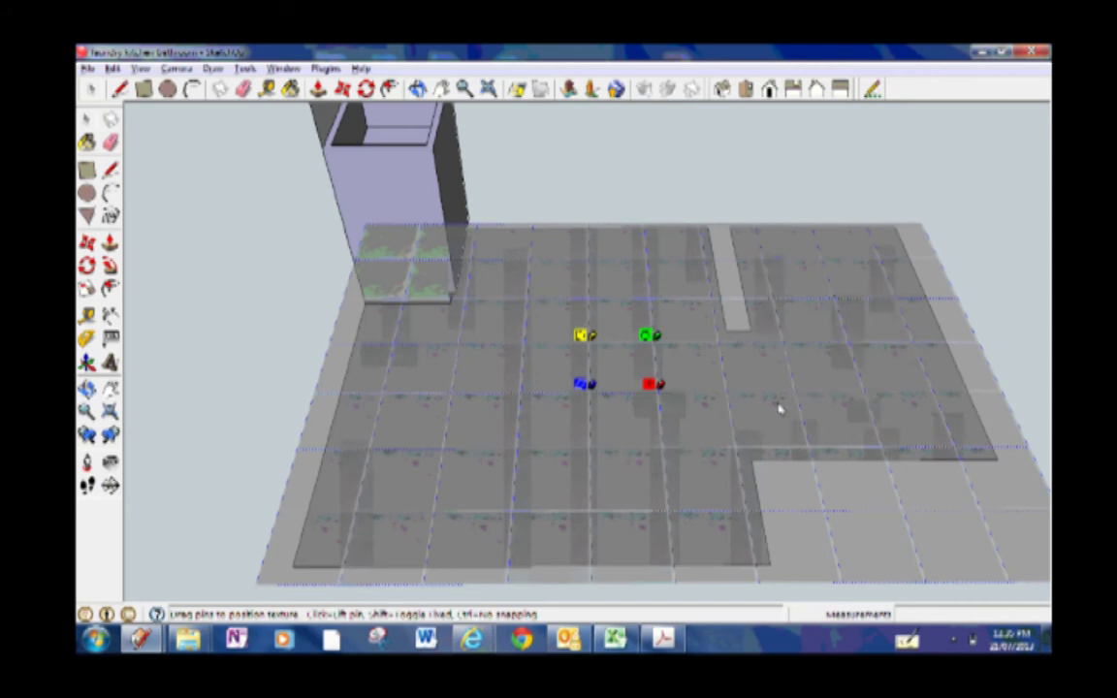
pyautogui.moveTo(713, 386)
pyautogui.mouseDown()
pyautogui.moveTo(703, 386)
pyautogui.moveTo(713, 389)
pyautogui.mouseUp()
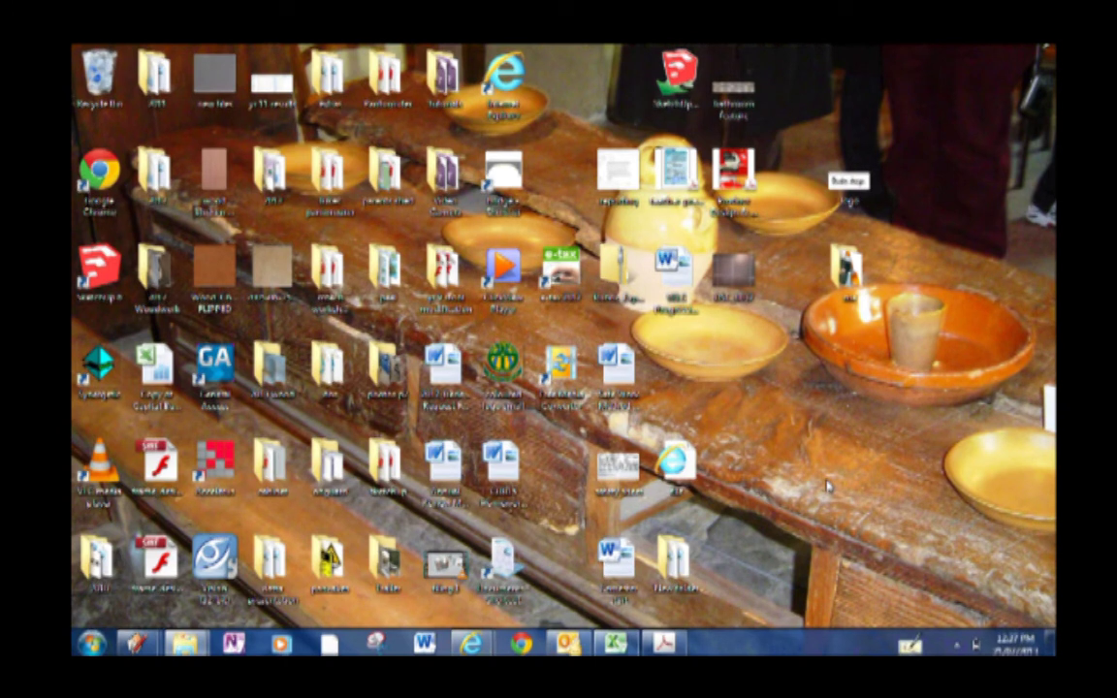
# Step: Select the DSC_0057 tile photo on the desktop
pyautogui.click(737, 279)
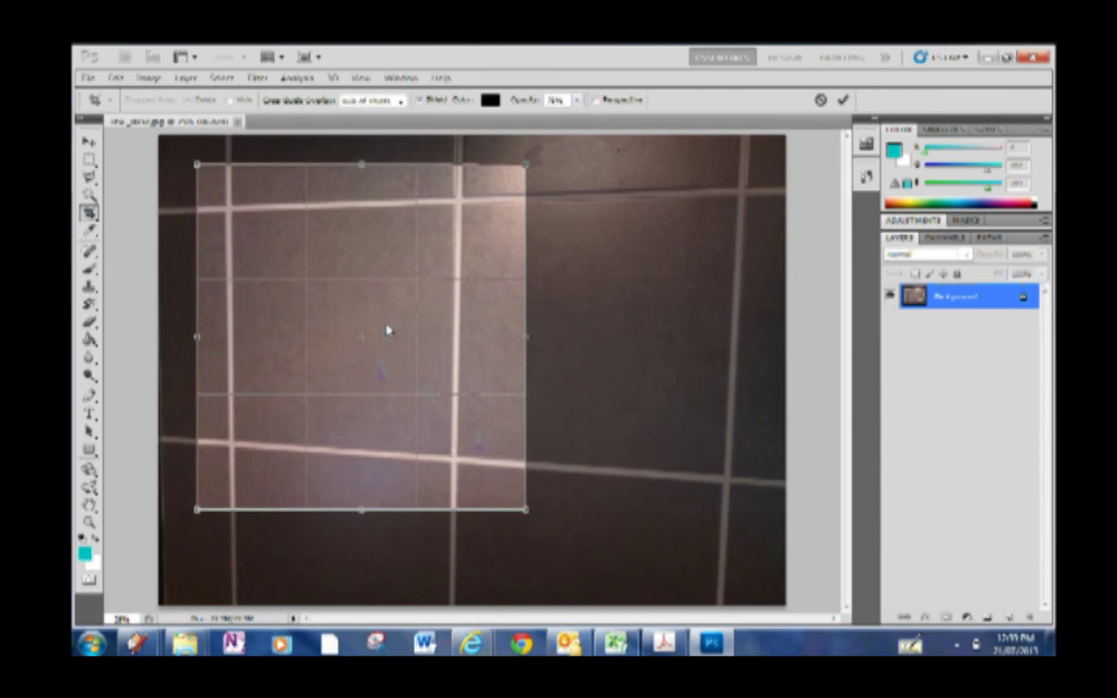
# Step: Crop the photo to the marked tile area and select the entire image for transforming
pyautogui.press('Return')
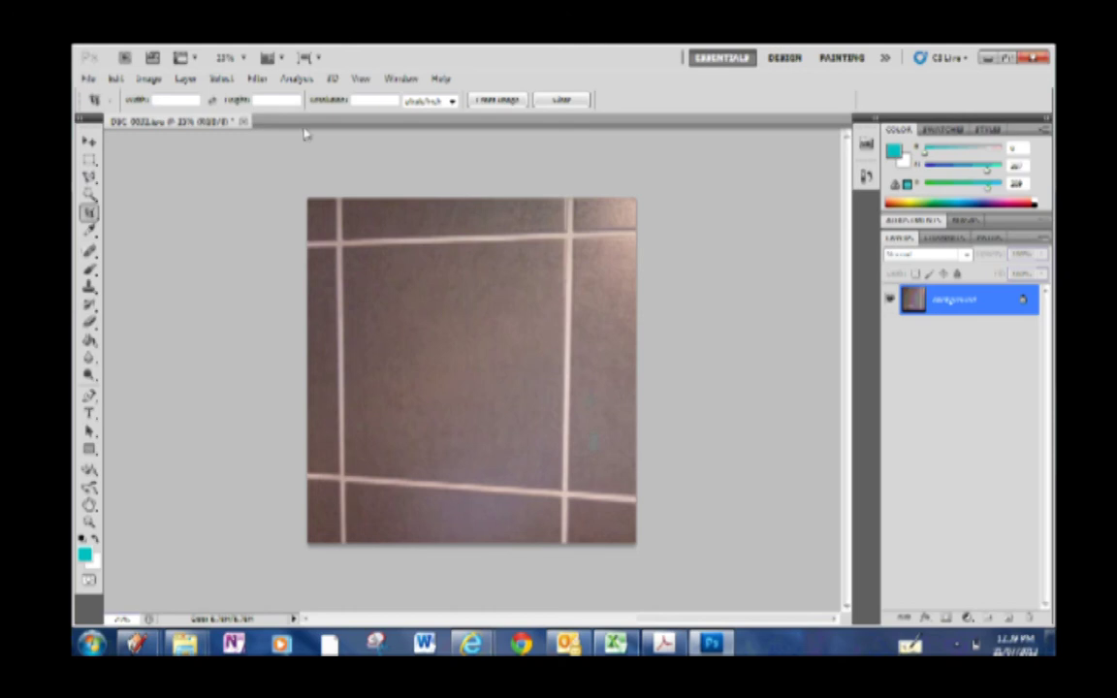
pyautogui.click(222, 78)
pyautogui.click(224, 94)
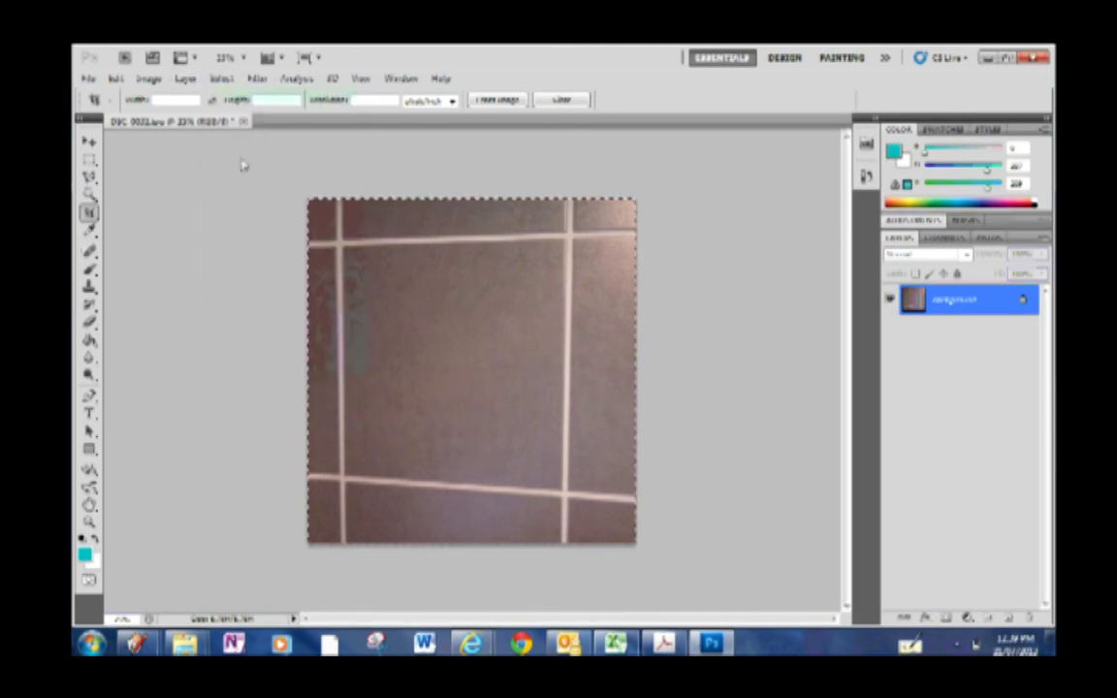
pyautogui.click(116, 79)
pyautogui.moveTo(167, 380)
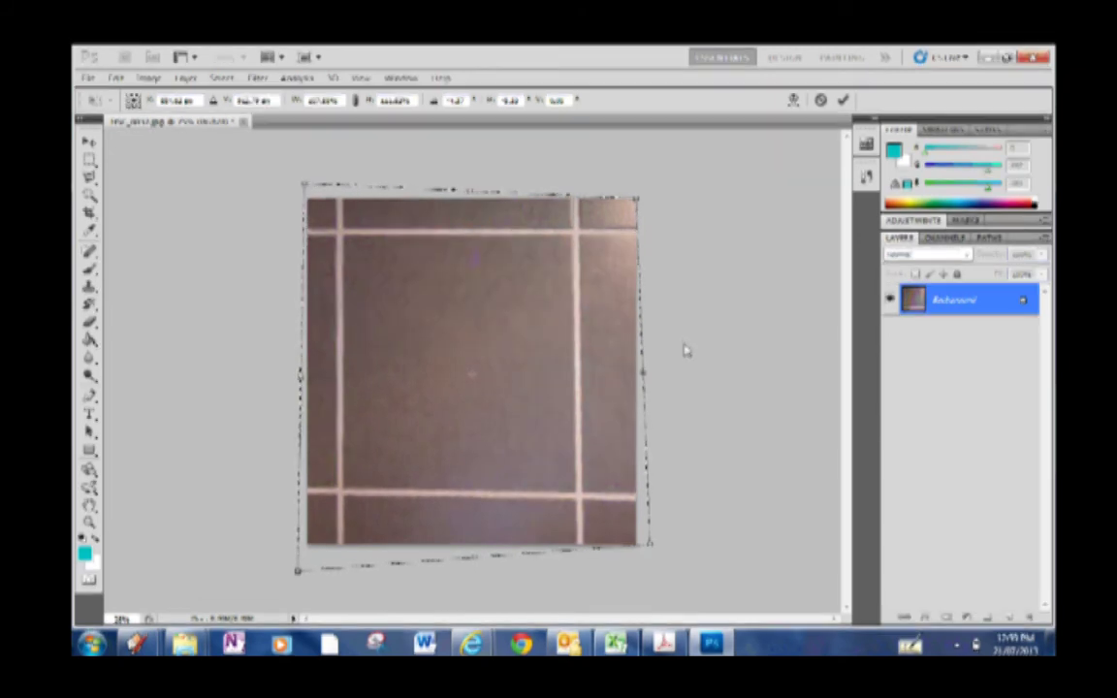
# Step: Re-crop the image to a fresh area drawn over the squared tile
pyautogui.press('c')
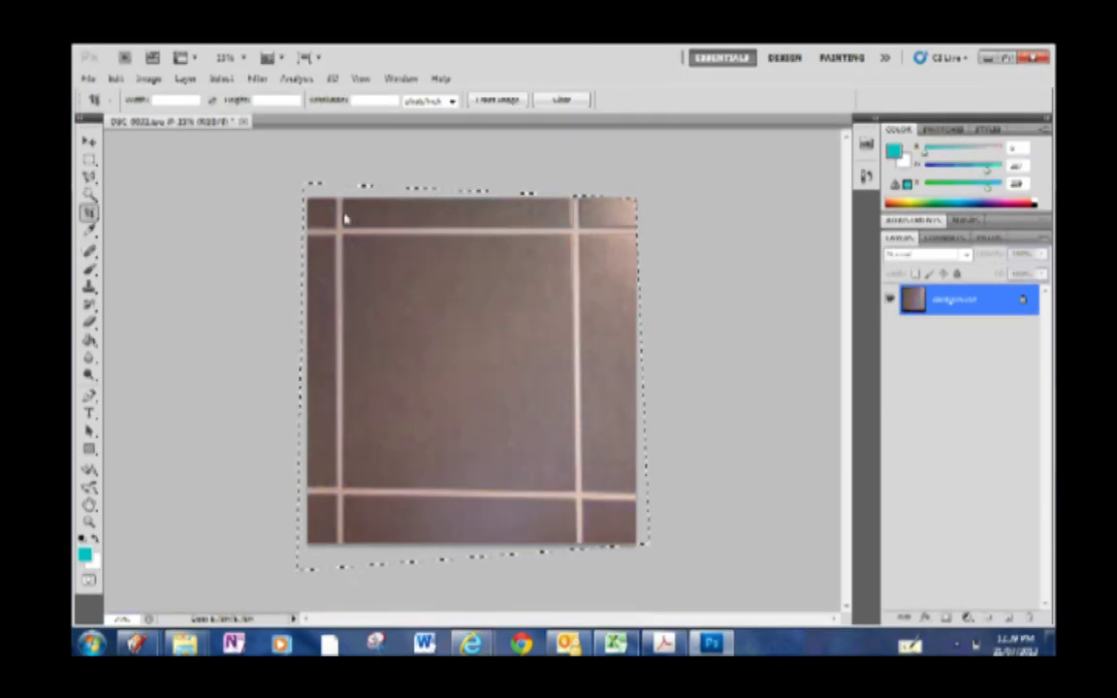
pyautogui.press('Escape')
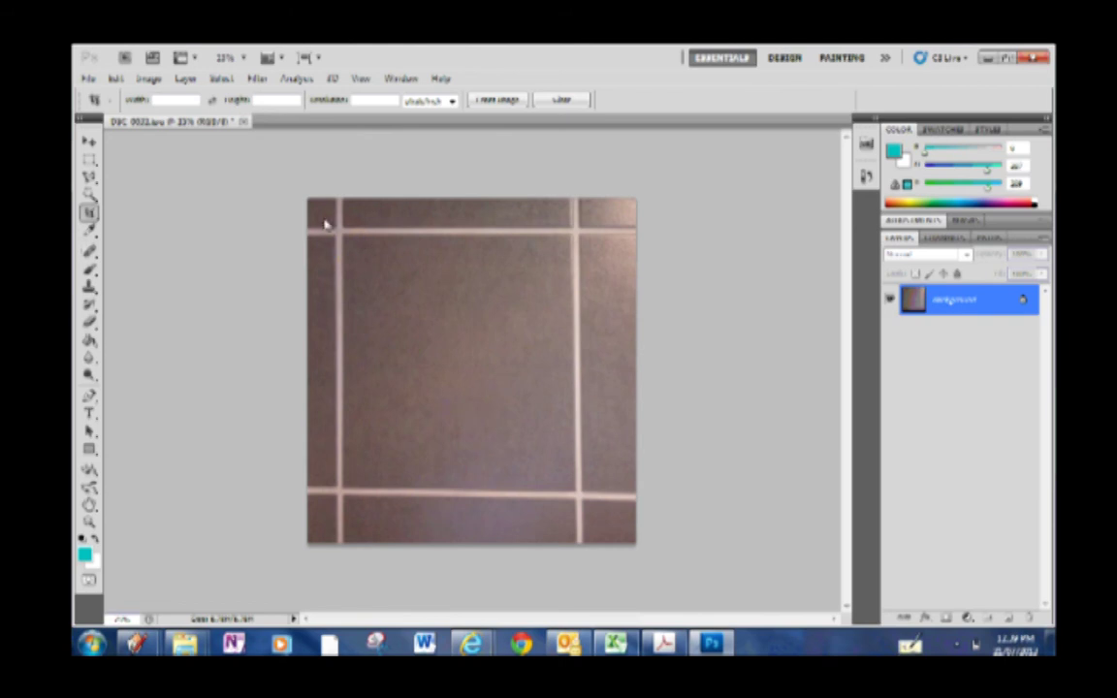
pyautogui.moveTo(323, 234)
pyautogui.mouseDown()
pyautogui.moveTo(586, 481)
pyautogui.moveTo(611, 520)
pyautogui.moveTo(599, 516)
pyautogui.mouseUp()
pyautogui.press('Return')
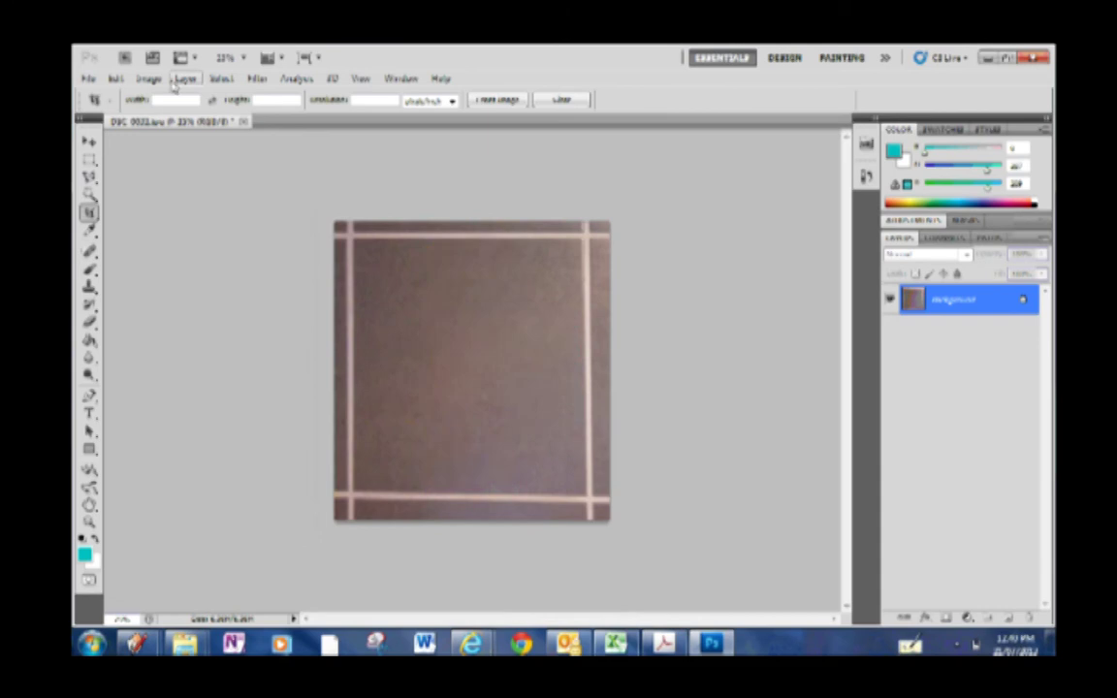
# Step: Skew the whole image so the grout lines run straight, and commit the transform
pyautogui.click(222, 80)
pyautogui.click(231, 94)
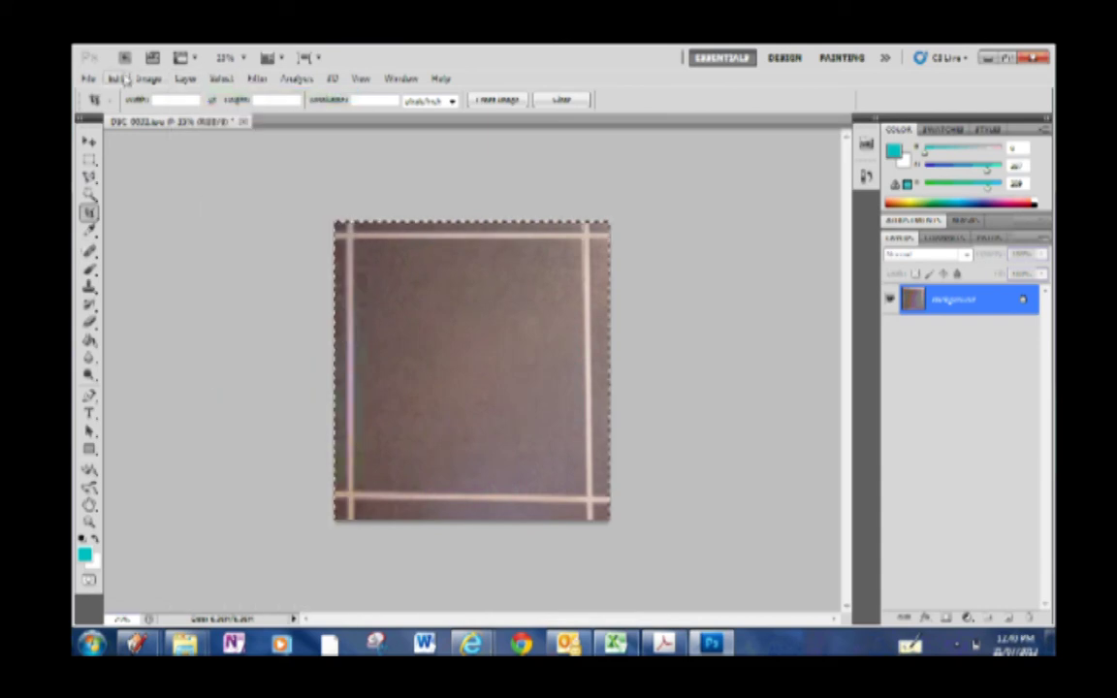
pyautogui.click(115, 78)
pyautogui.moveTo(150, 377)
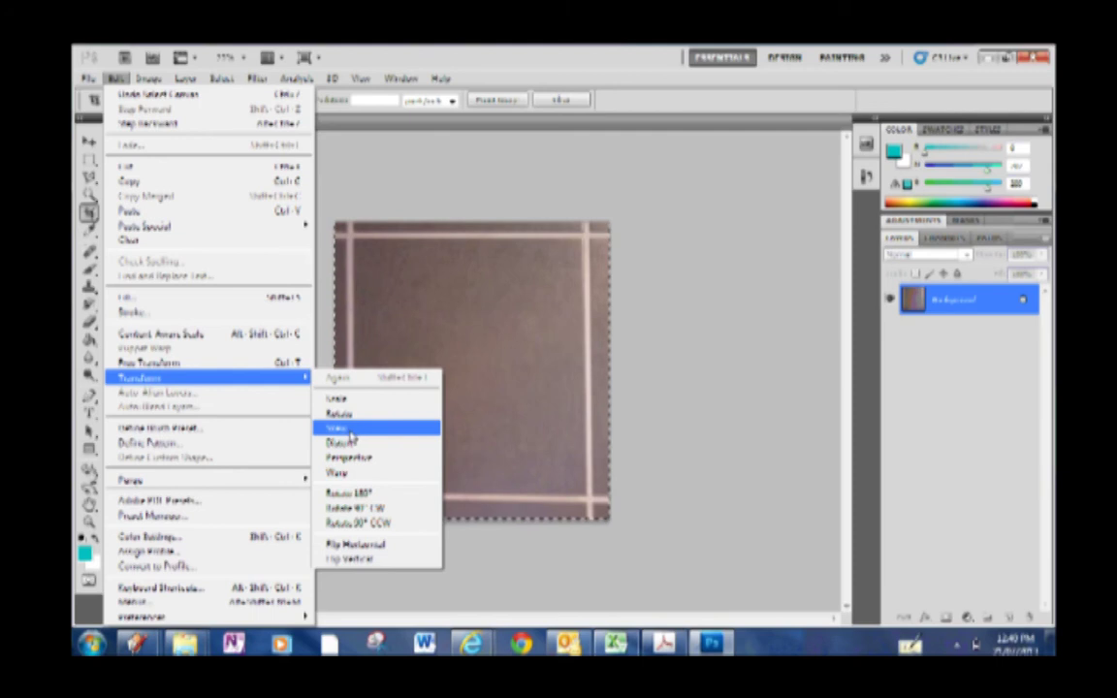
pyautogui.click(342, 428)
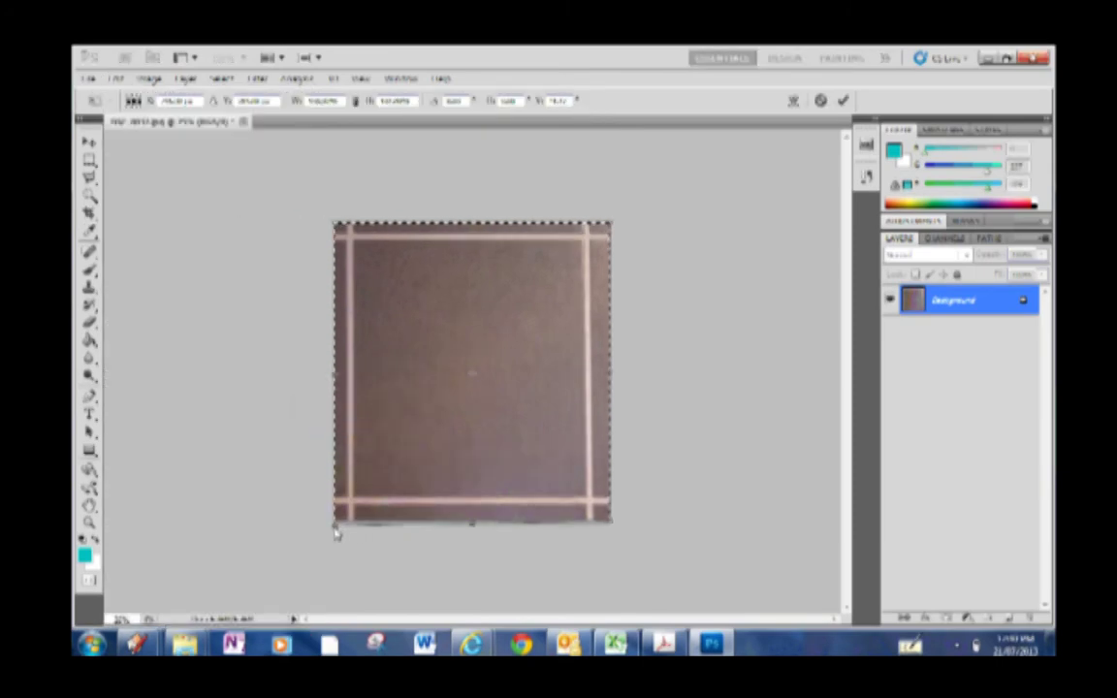
pyautogui.doubleClick(465, 330)
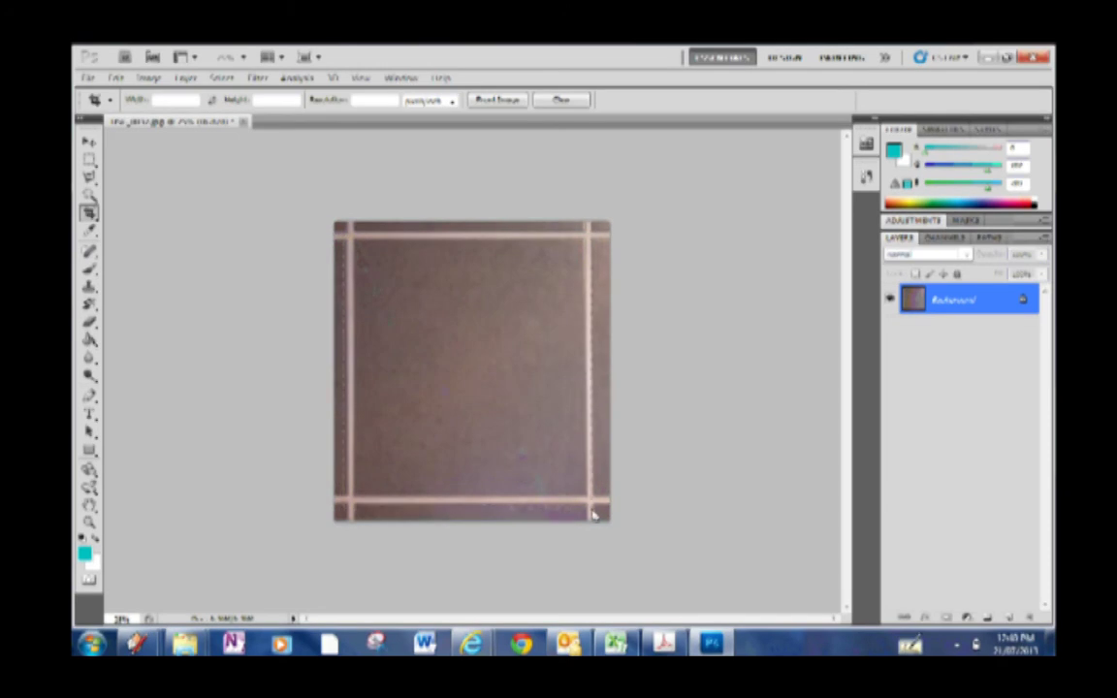
# Step: Crop off the dark border and grout lines, then Average-blur the tile to uniform brown
pyautogui.moveTo(599, 514); pyautogui.dragTo(336, 222)
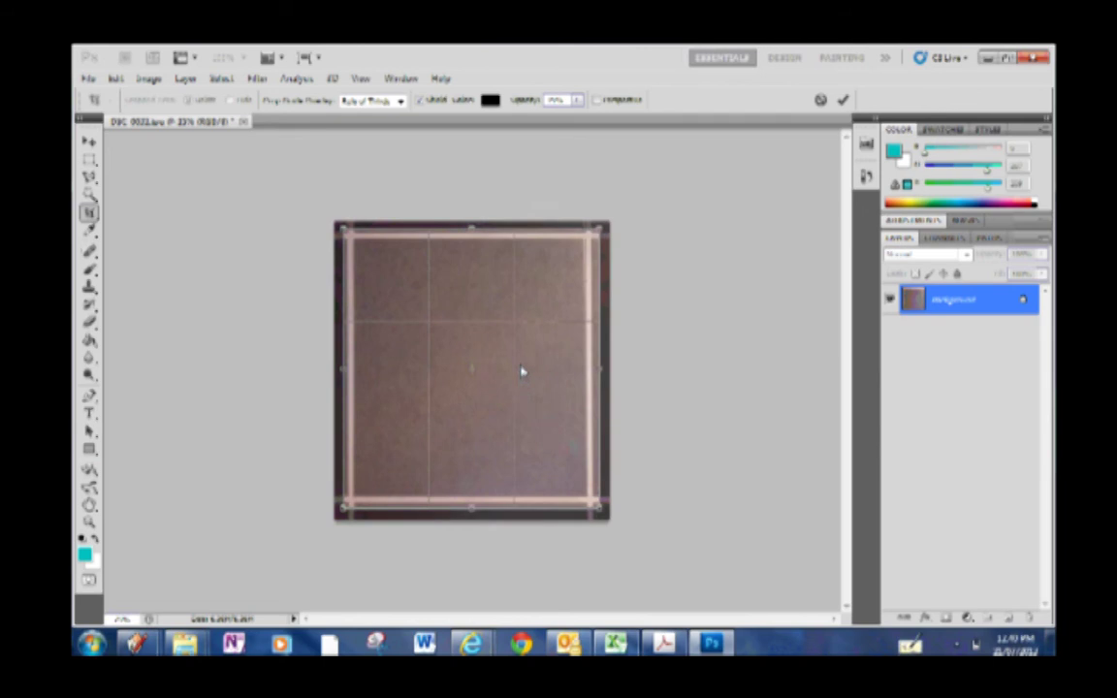
pyautogui.press('Return')
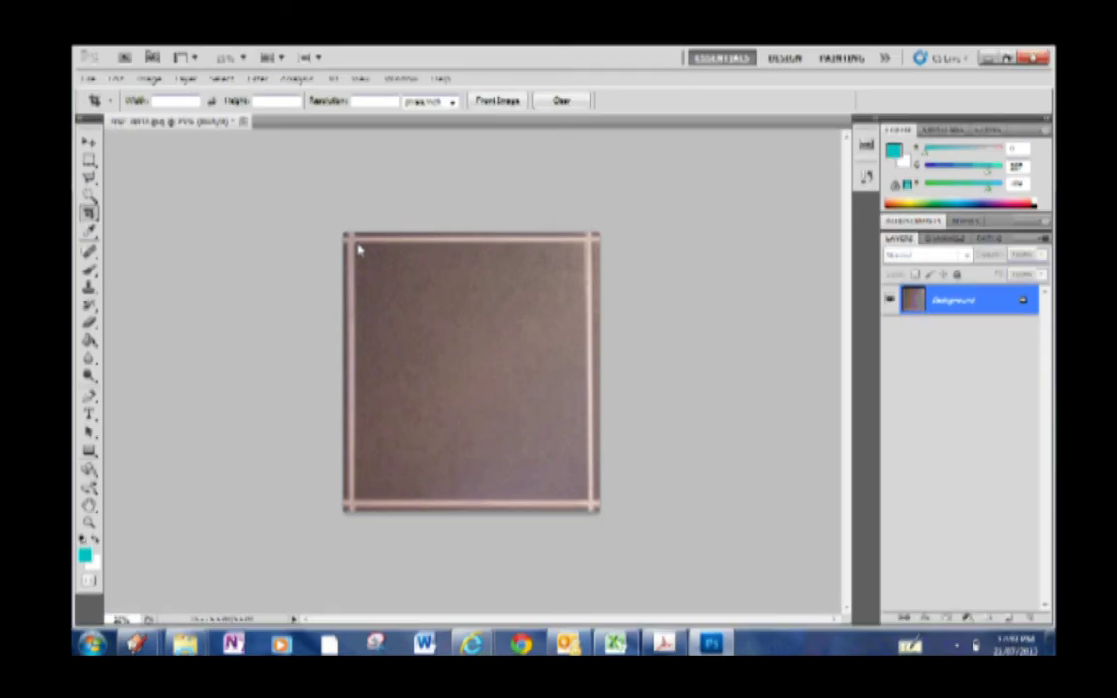
pyautogui.moveTo(356, 250)
pyautogui.mouseDown()
pyautogui.moveTo(571, 519)
pyautogui.moveTo(595, 511)
pyautogui.mouseUp()
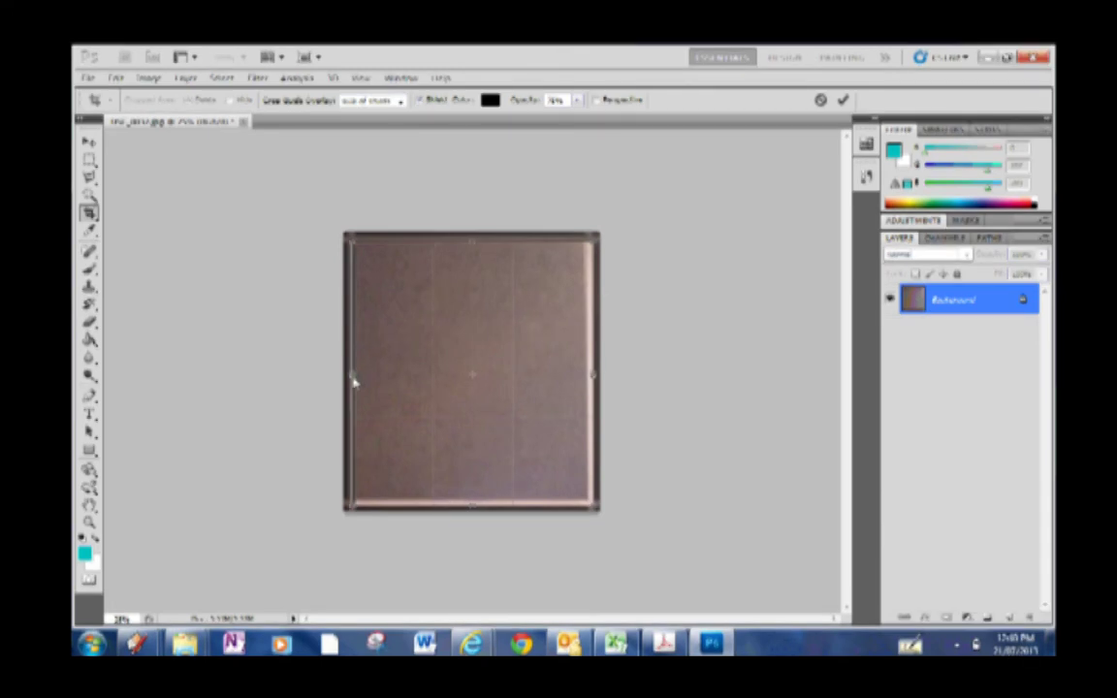
pyautogui.moveTo(354, 382); pyautogui.dragTo(355, 382)
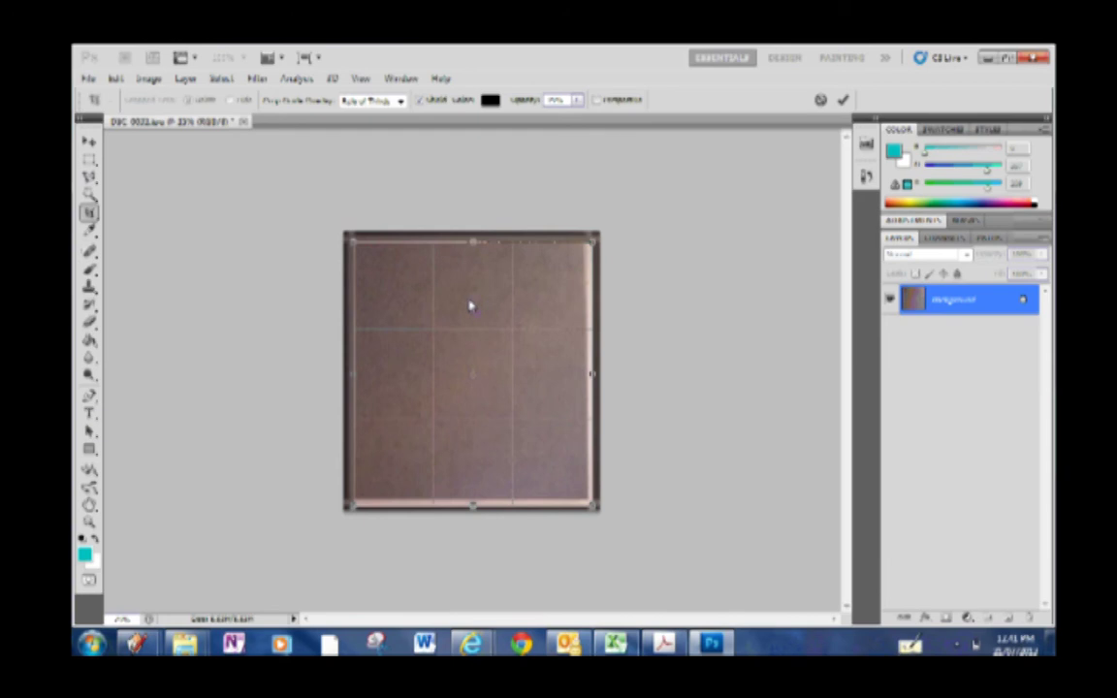
pyautogui.press('Return')
pyautogui.hotkey('ctrl', 'f')
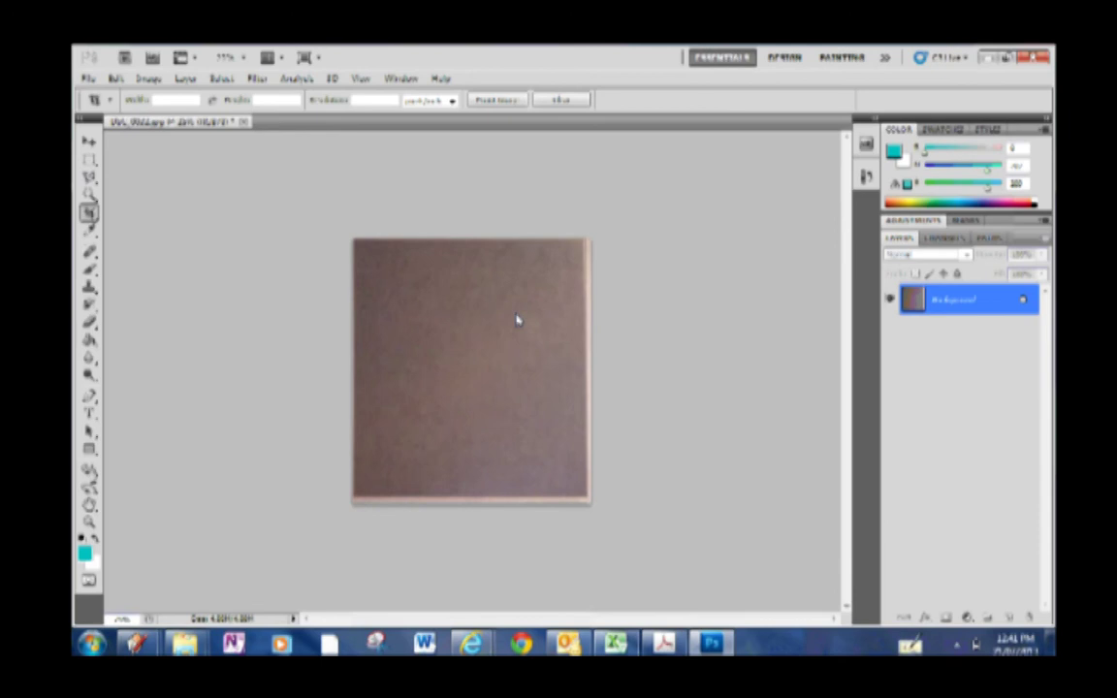
pyautogui.click(86, 79)
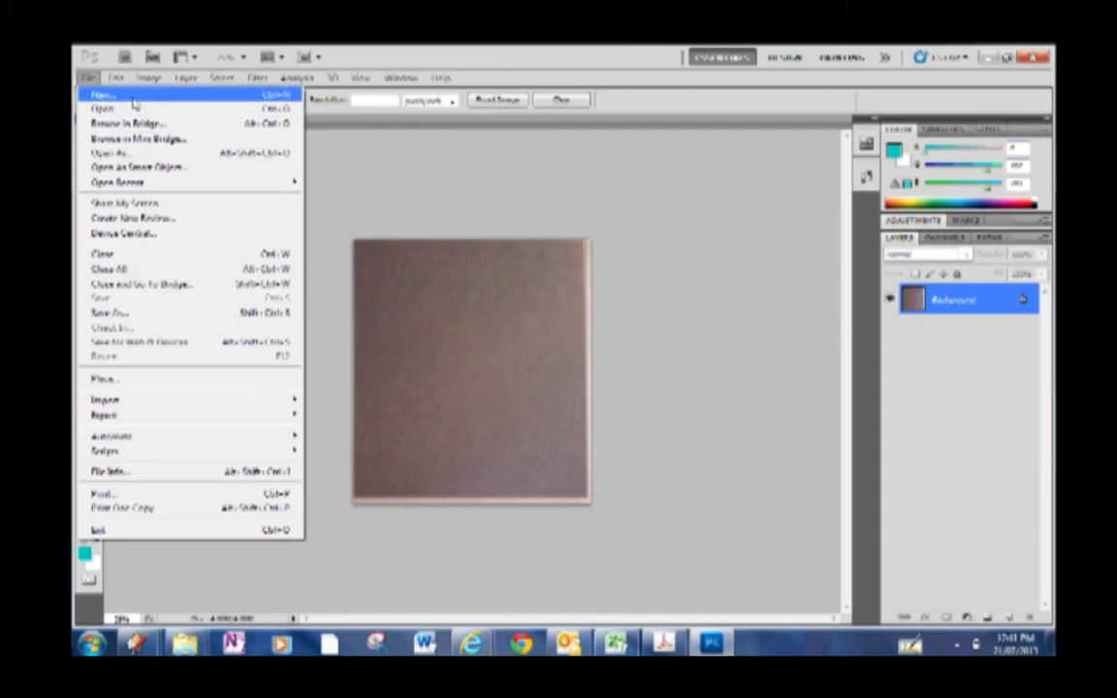
# Step: Save the tile image as a JPEG on the Desktop, replacing the existing tile file
pyautogui.click(146, 312)
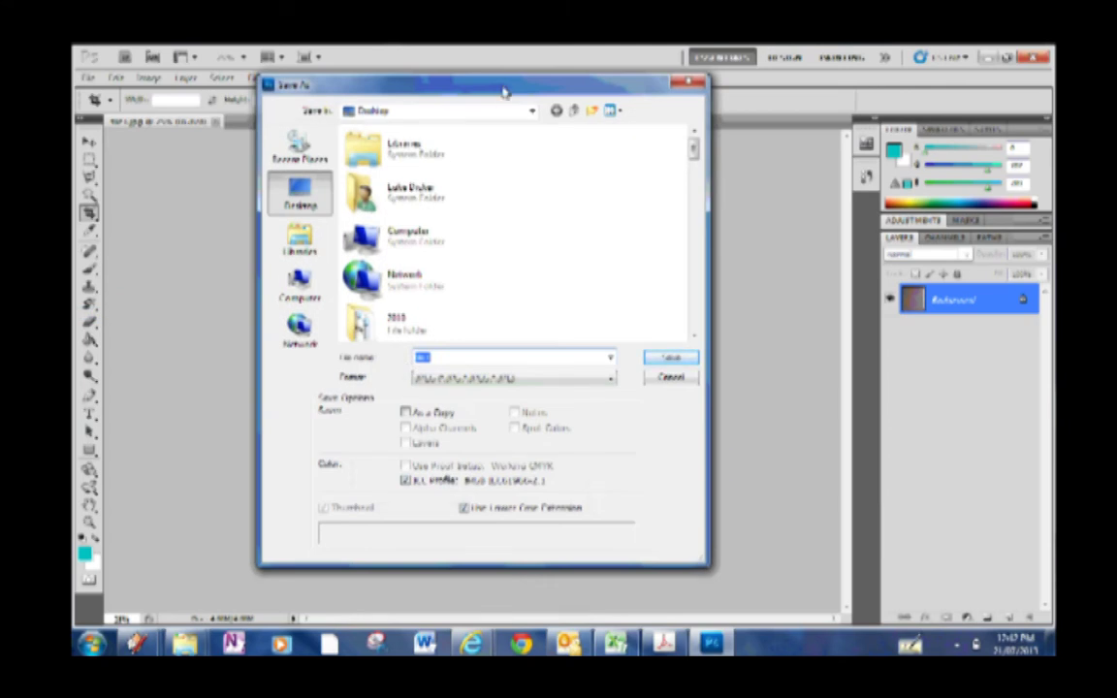
pyautogui.click(604, 379)
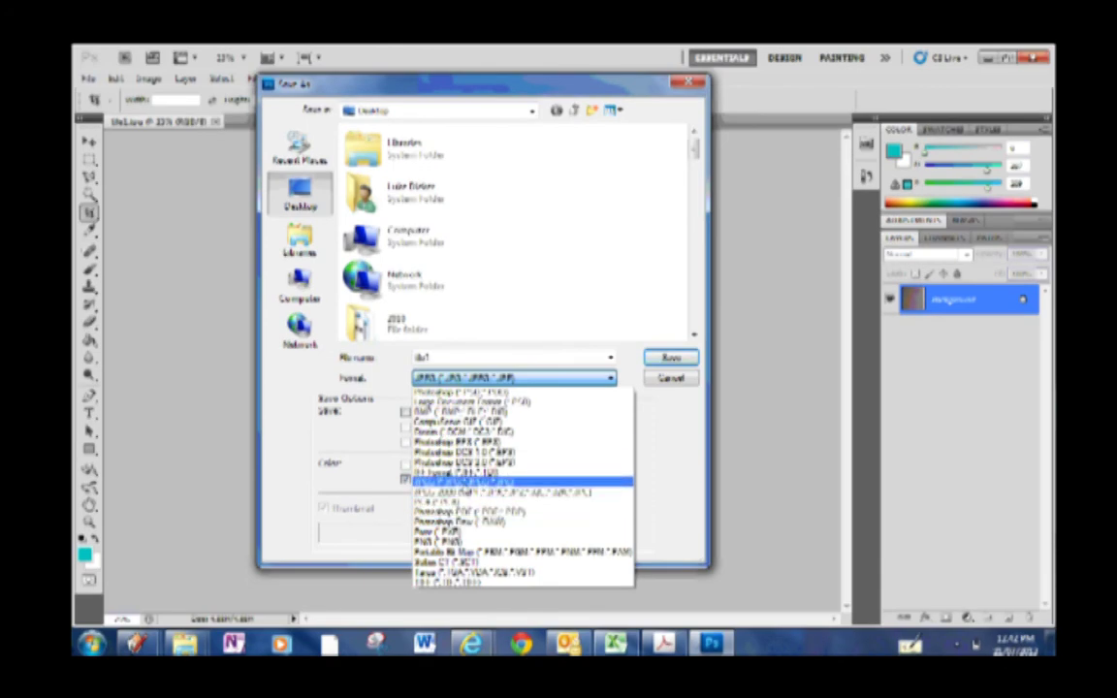
pyautogui.click(482, 483)
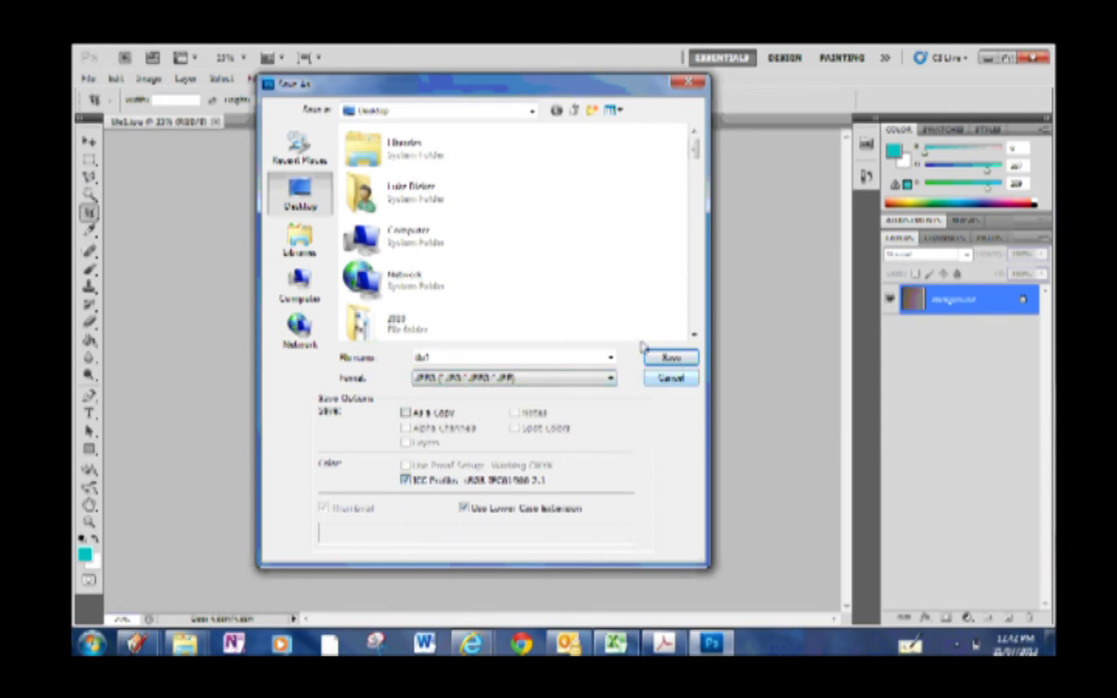
pyautogui.click(666, 359)
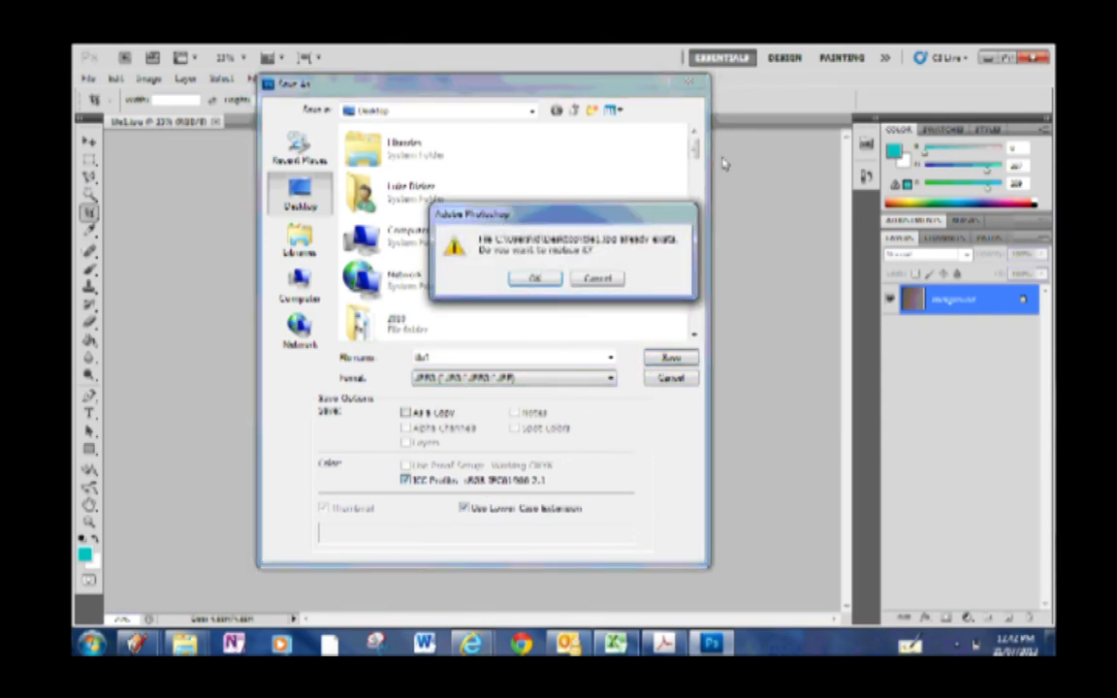
pyautogui.click(535, 277)
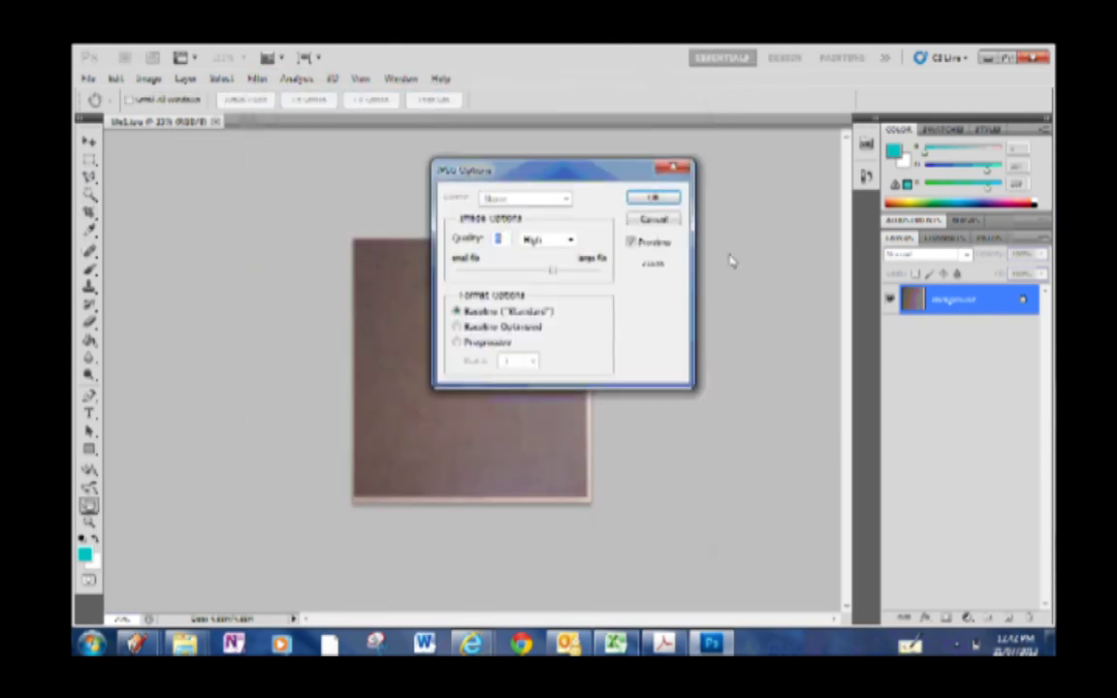
pyautogui.click(655, 198)
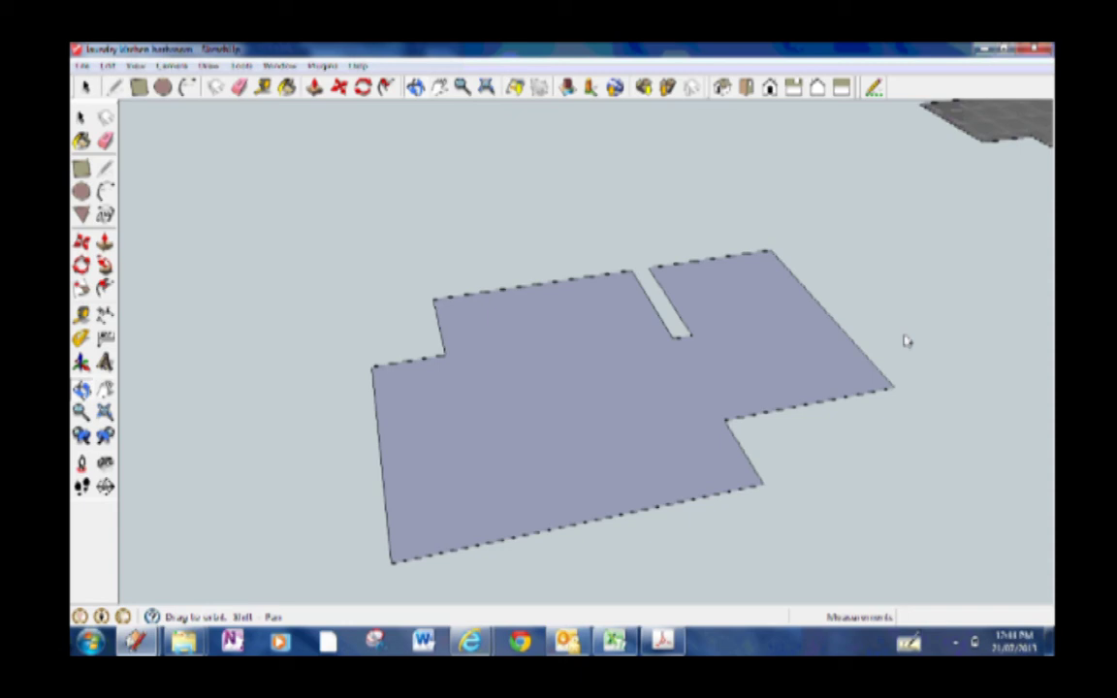
pyautogui.scroll(-3, 895, 322)
pyautogui.moveTo(895, 323); pyautogui.dragTo(720, 387)
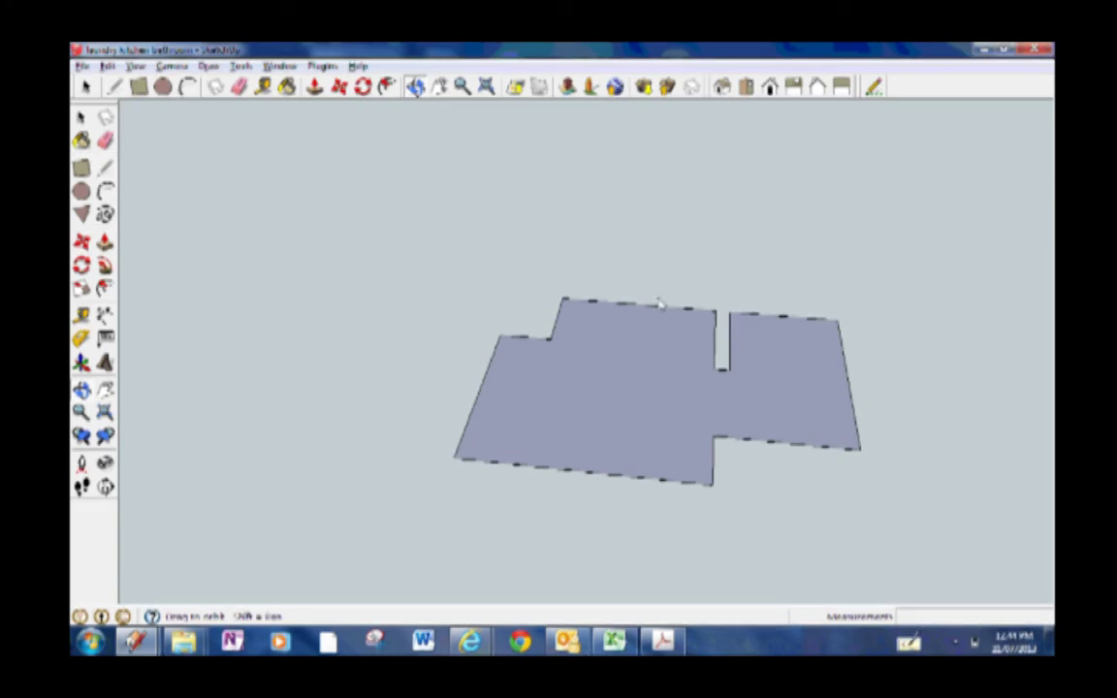
pyautogui.moveTo(631, 414); pyautogui.dragTo(690, 412)
pyautogui.scroll(4, 699, 411)
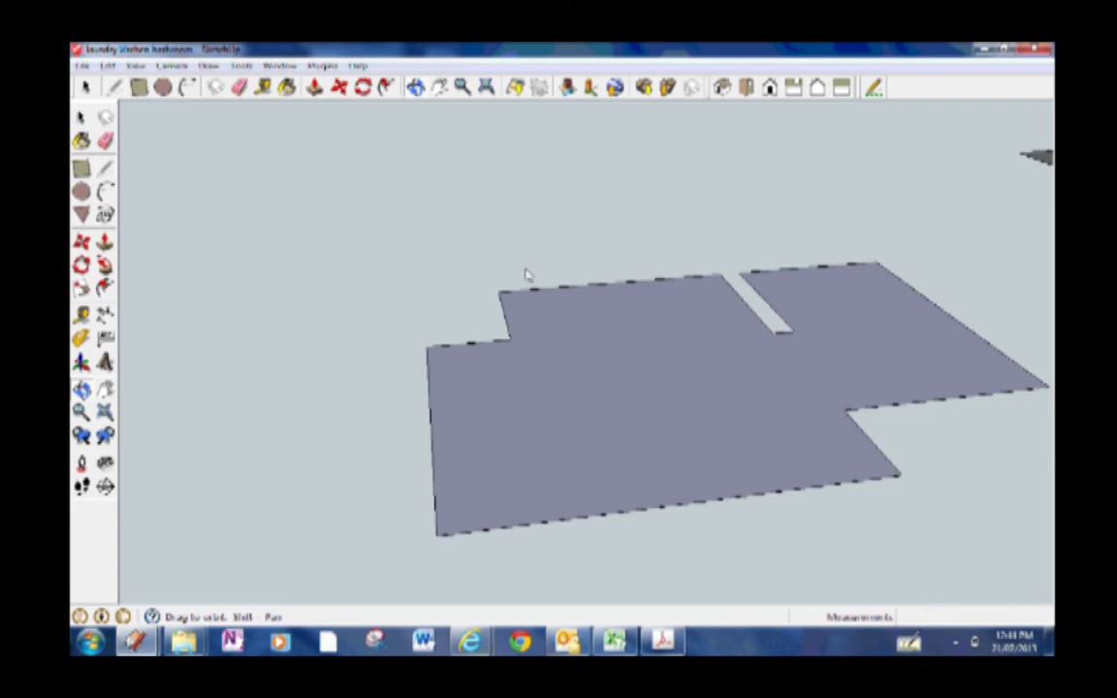
# Step: Open the Materials panel with the Paint Bucket and move it to the left
pyautogui.click(287, 89)
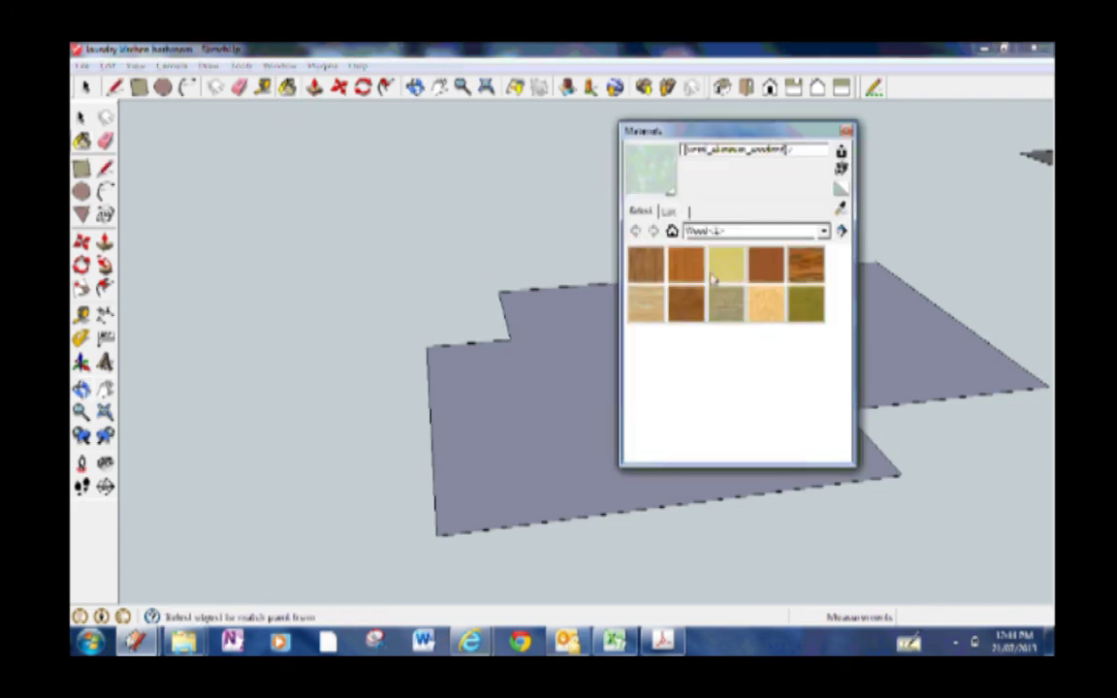
pyautogui.moveTo(682, 130); pyautogui.dragTo(350, 133)
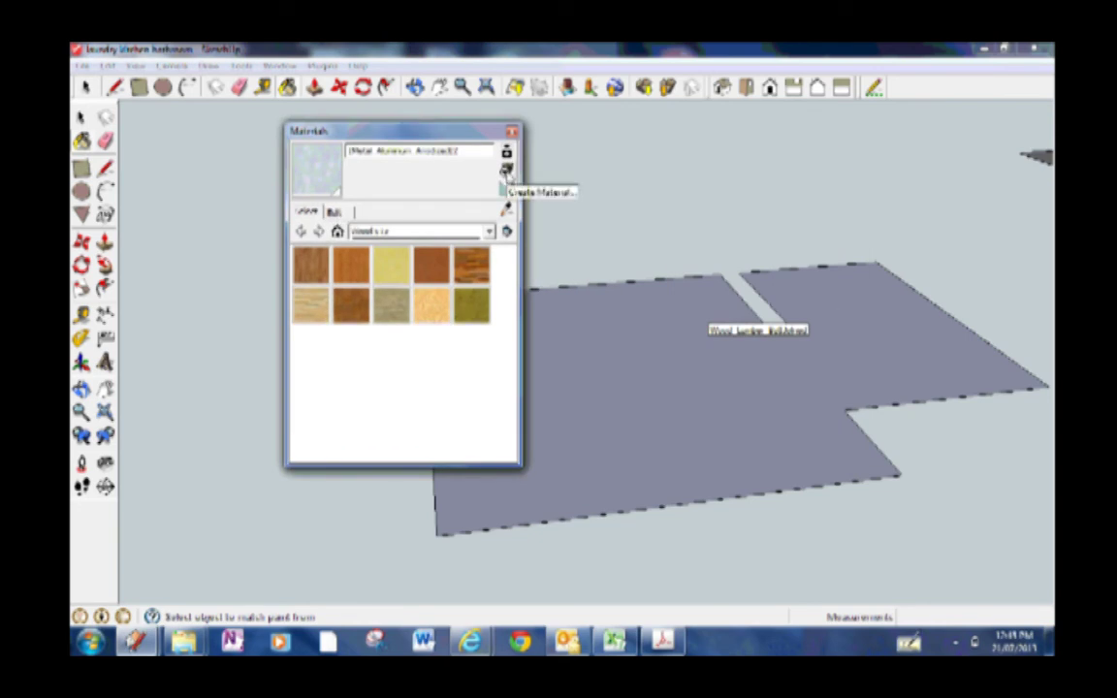
# Step: Create a new custom material named 'floor tile' in the model
pyautogui.click(506, 171)
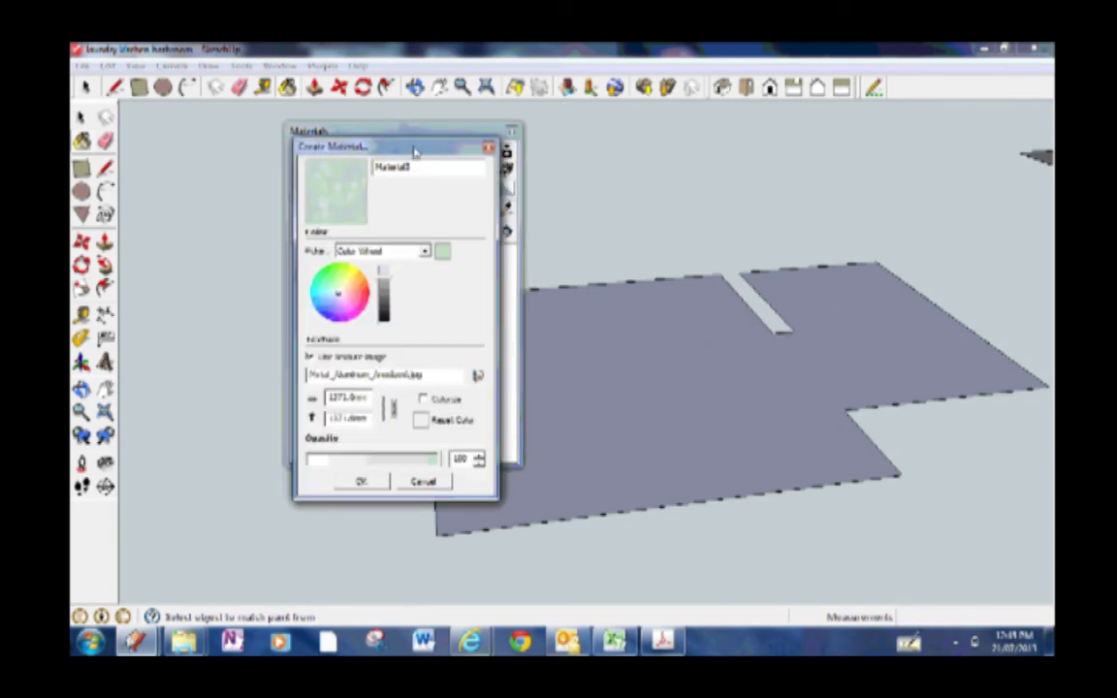
pyautogui.moveTo(416, 150); pyautogui.dragTo(714, 215)
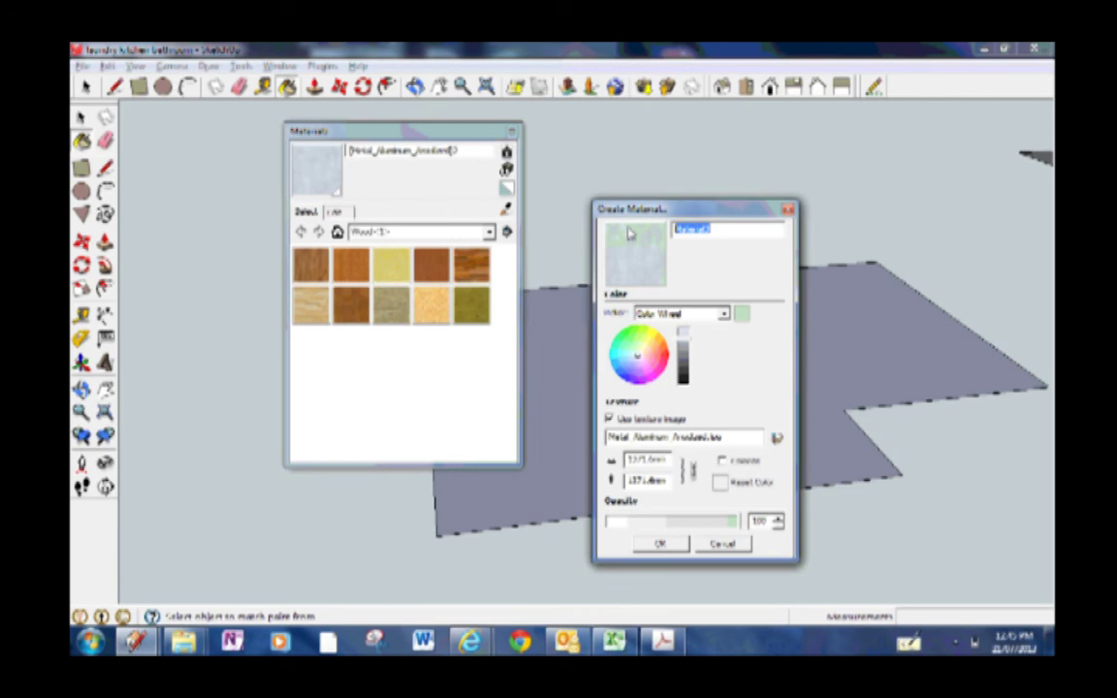
pyautogui.press('BackSpace')
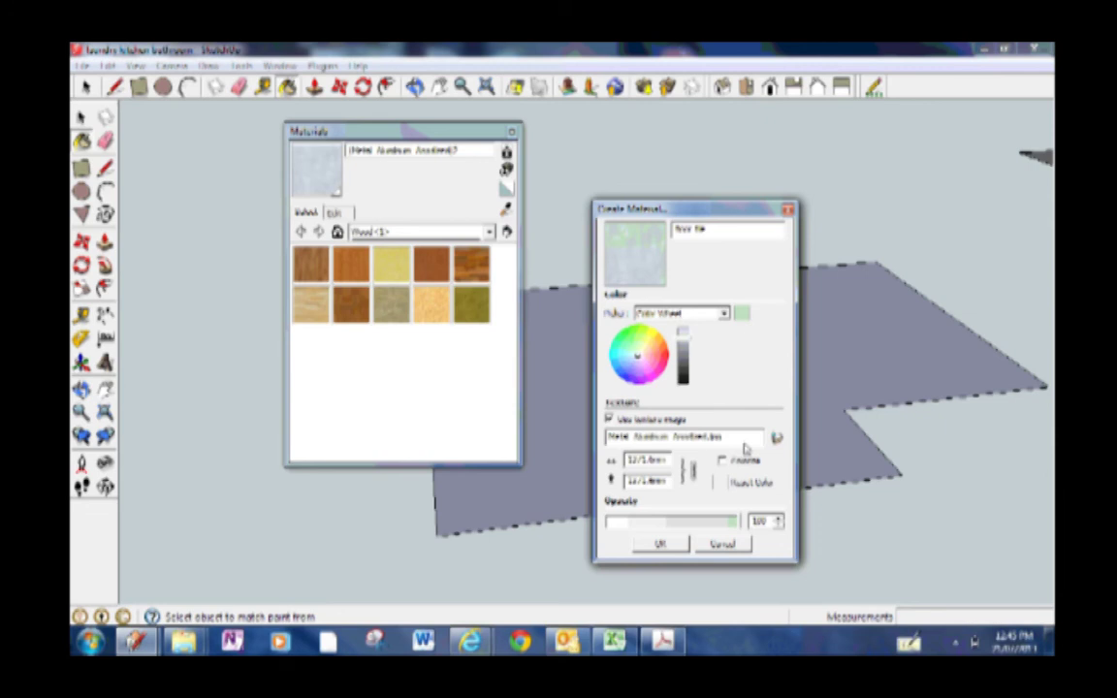
pyautogui.click(663, 545)
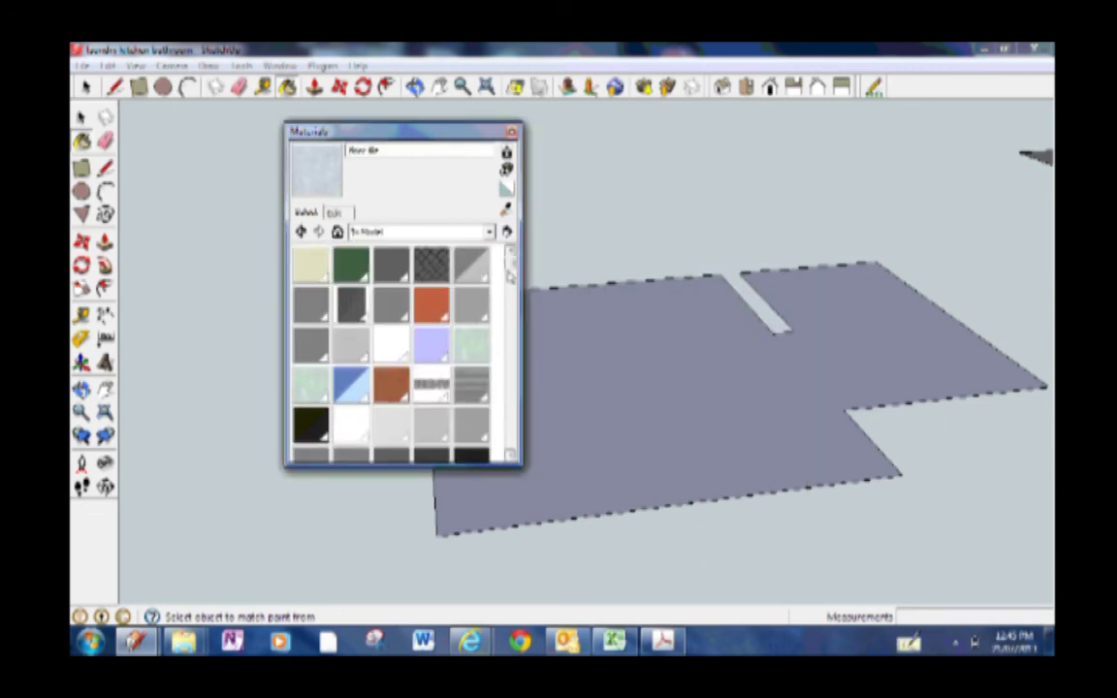
pyautogui.moveTo(512, 272); pyautogui.dragTo(529, 390)
pyautogui.scroll(1, 347, 294)
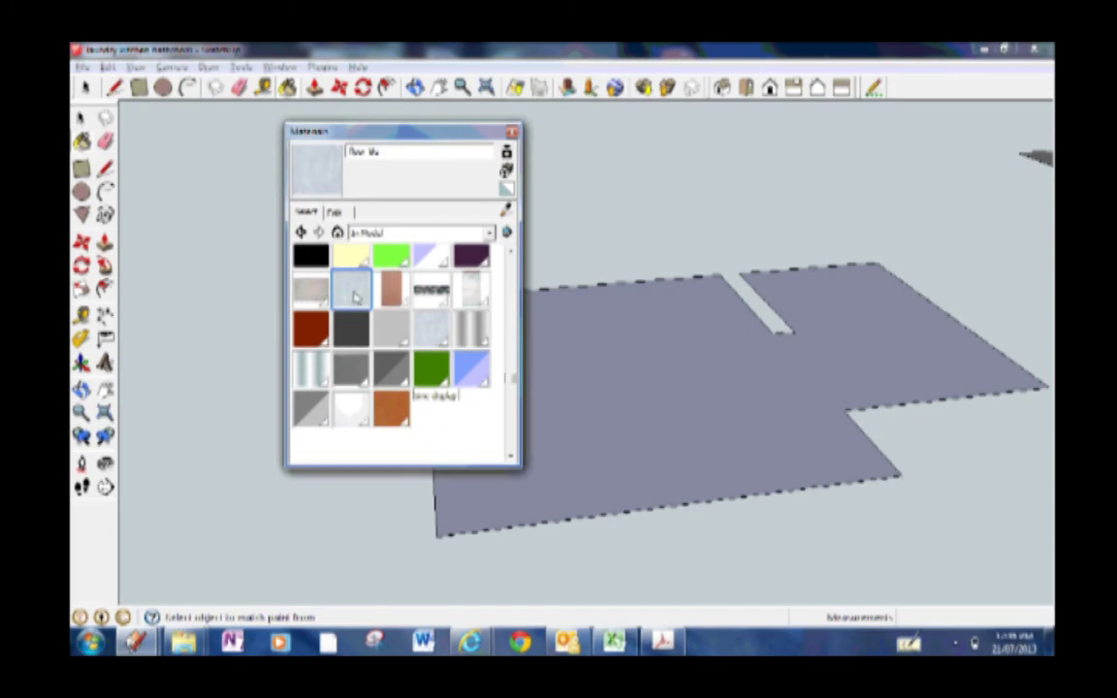
# Step: Load the Desktop 'tile' JPEG as the floor tile material's texture image
pyautogui.click(336, 213)
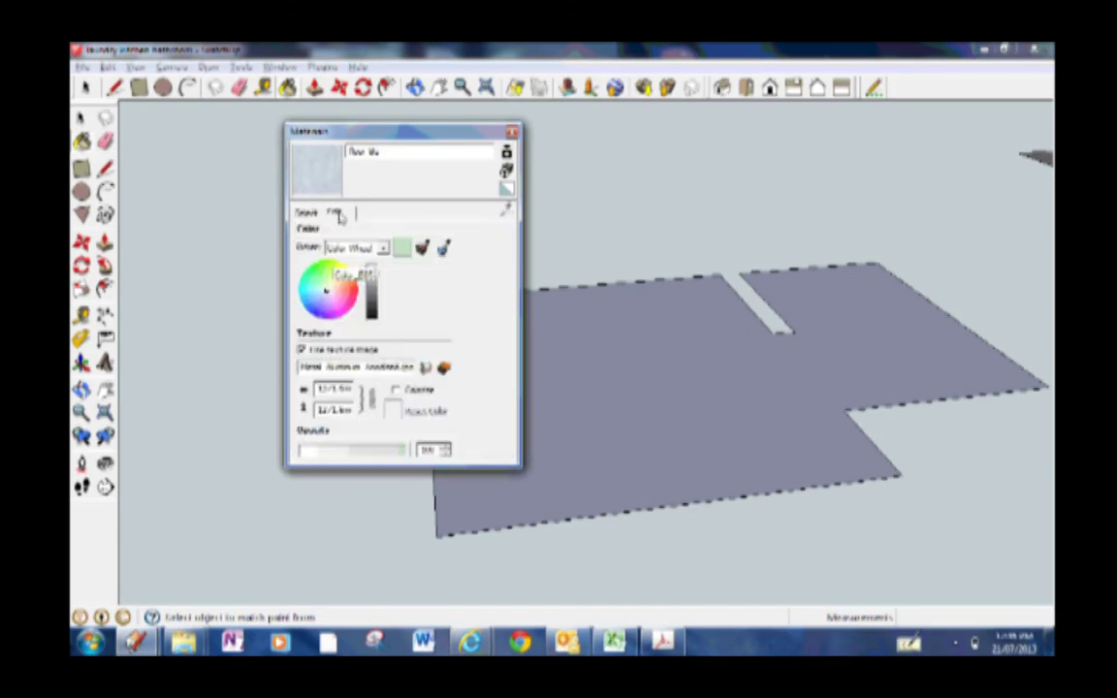
pyautogui.click(426, 369)
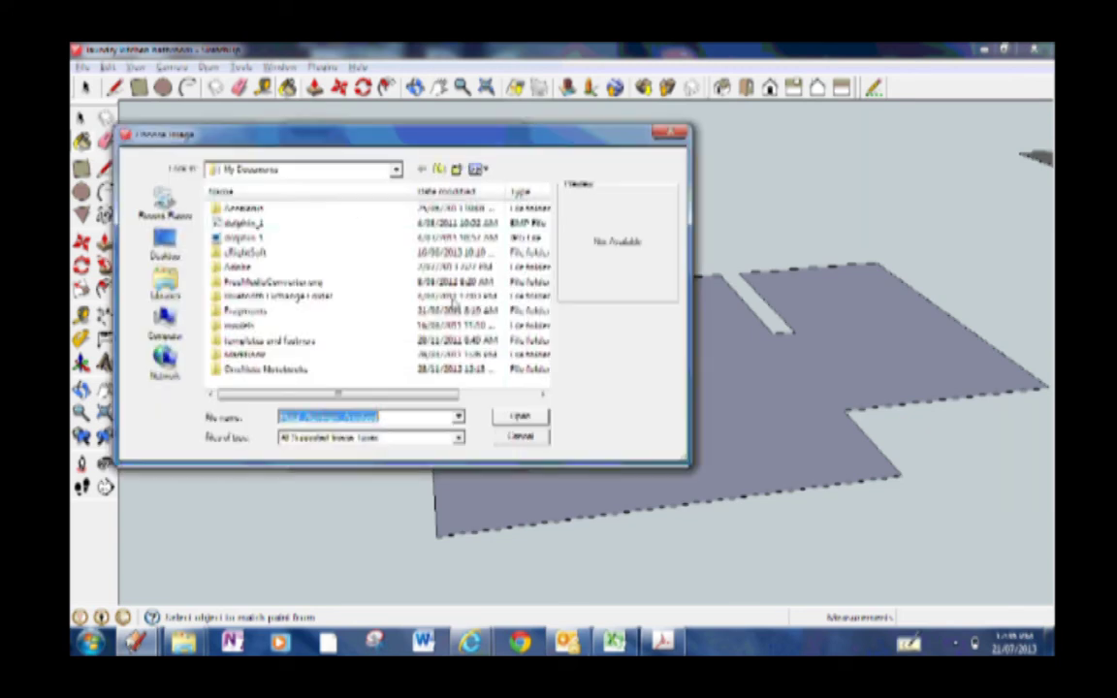
pyautogui.click(165, 242)
pyautogui.scroll(-2, 543, 254)
pyautogui.moveTo(542, 254); pyautogui.dragTo(547, 375)
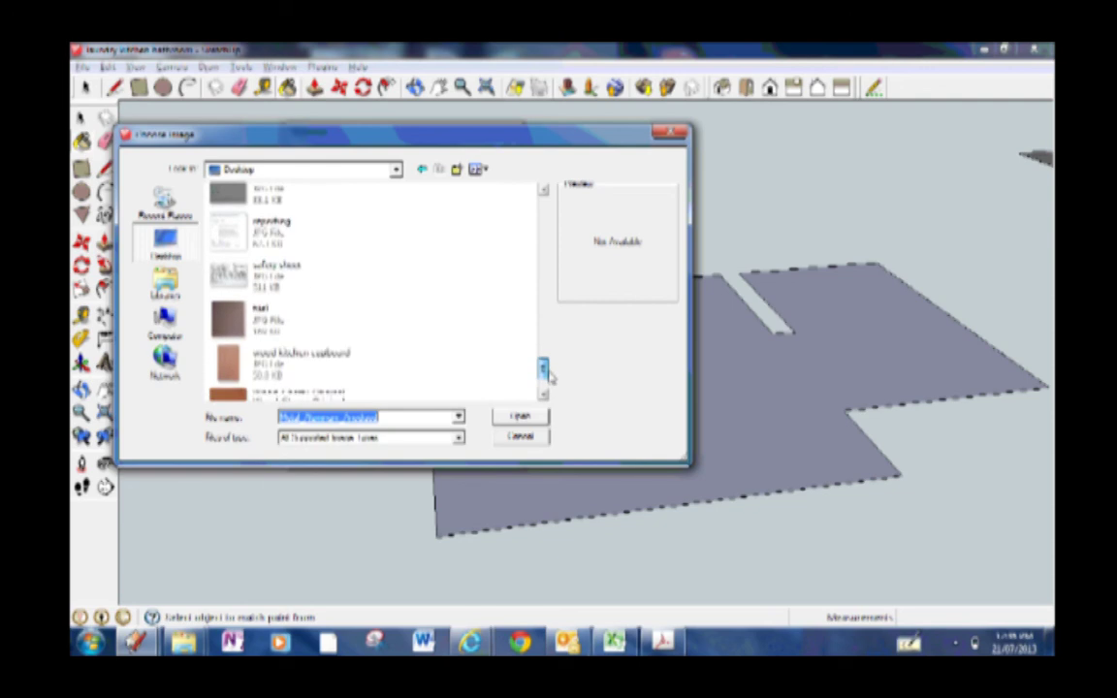
pyautogui.click(315, 318)
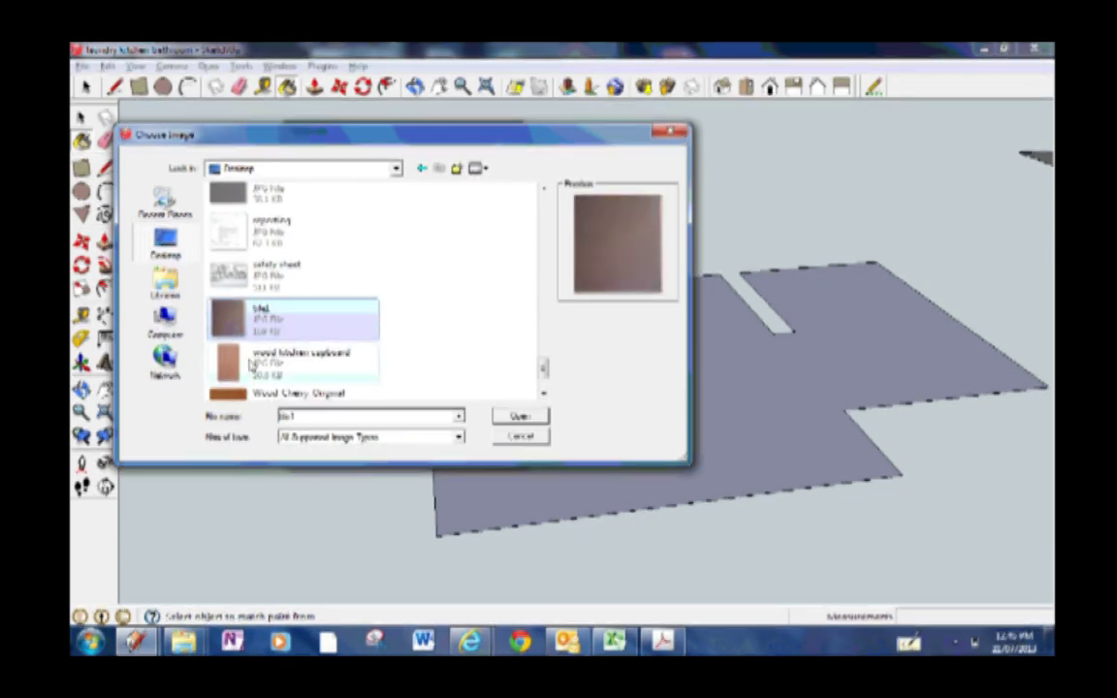
pyautogui.click(518, 419)
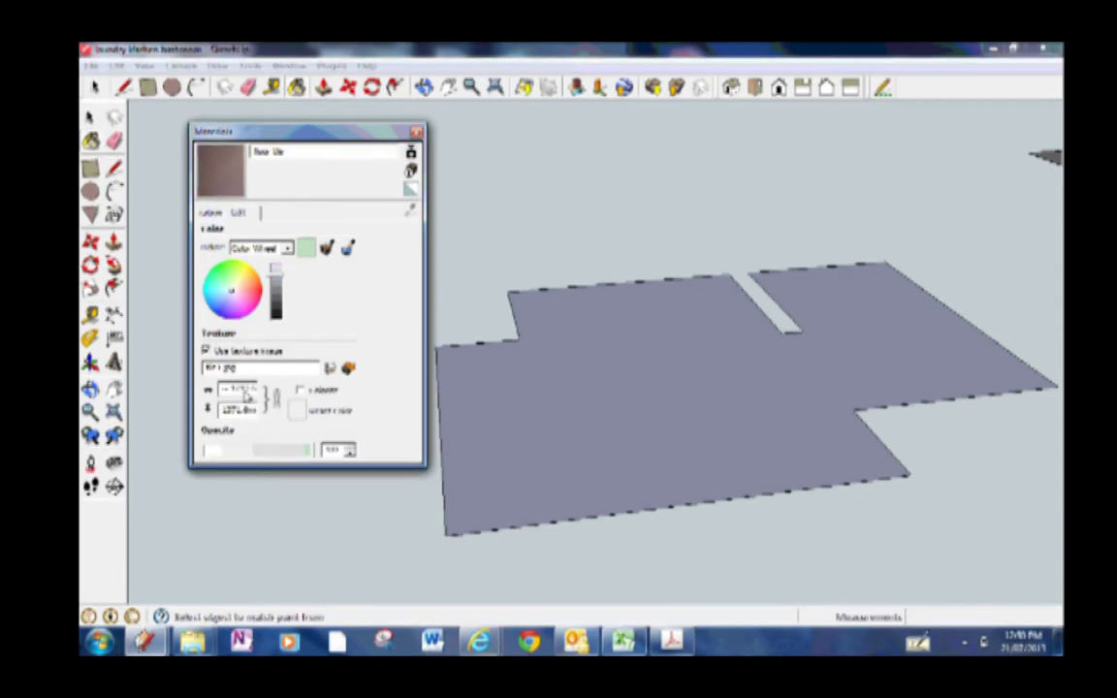
# Step: Enter texture width 1000 and height 3m for floor tile, leaving the height at 300.0mm
pyautogui.moveTo(222, 389); pyautogui.dragTo(277, 401)
pyautogui.write('1000')
pyautogui.press('Return')
pyautogui.doubleClick(233, 412)
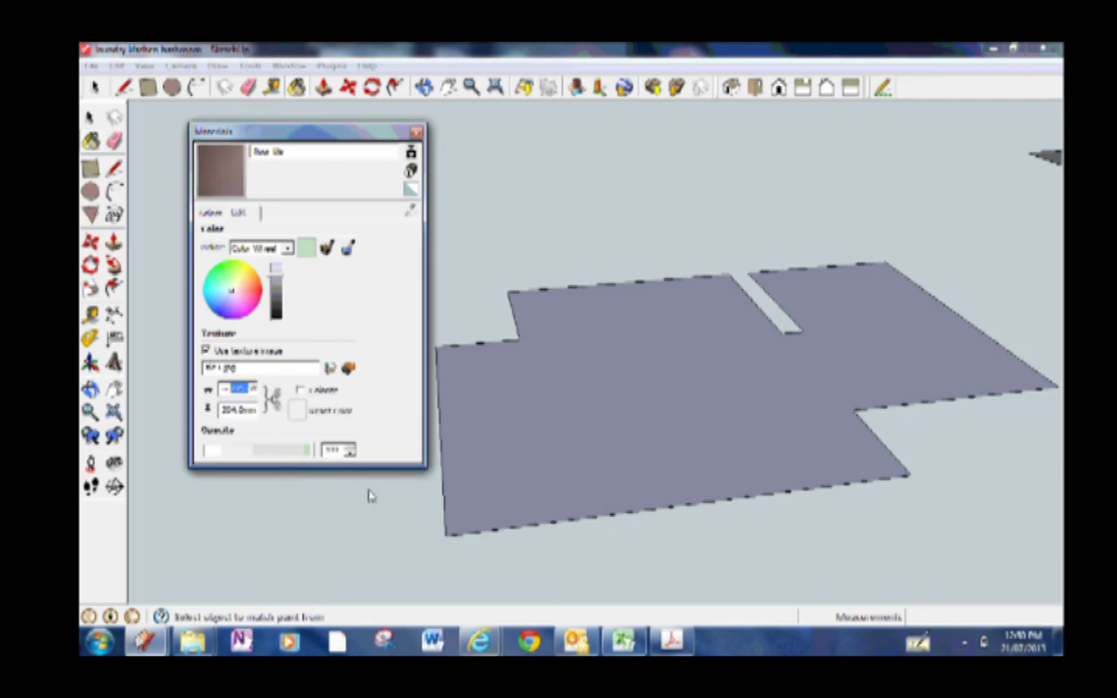
pyautogui.write('1000')
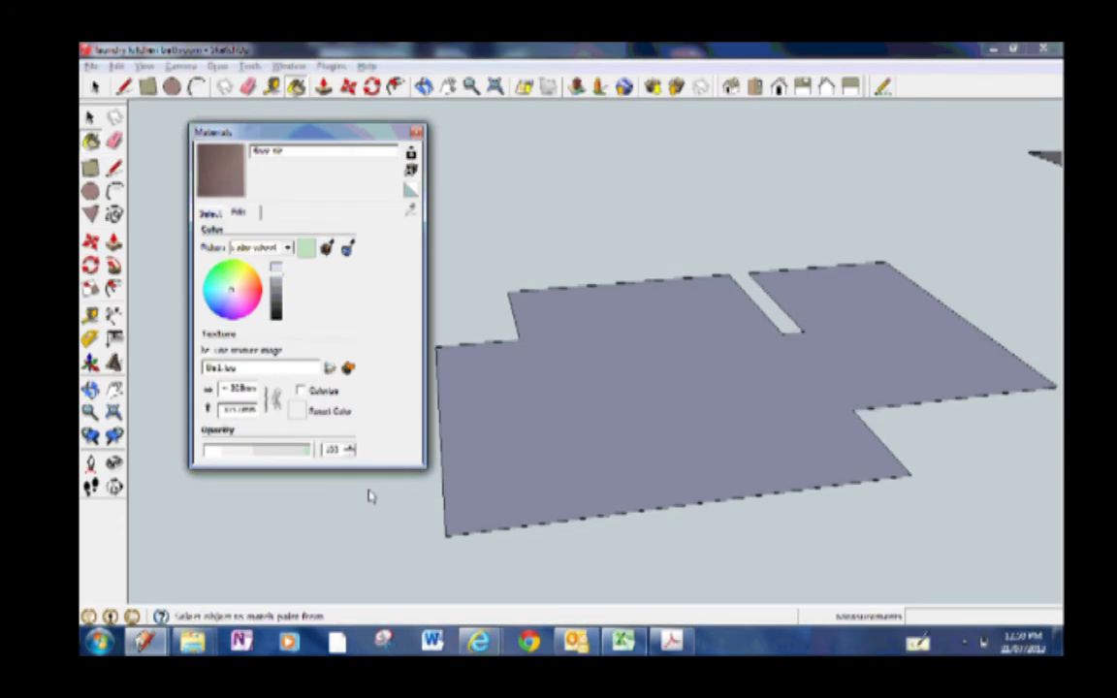
pyautogui.click(243, 409)
pyautogui.doubleClick(254, 411)
pyautogui.write('3m')
pyautogui.press('Return')
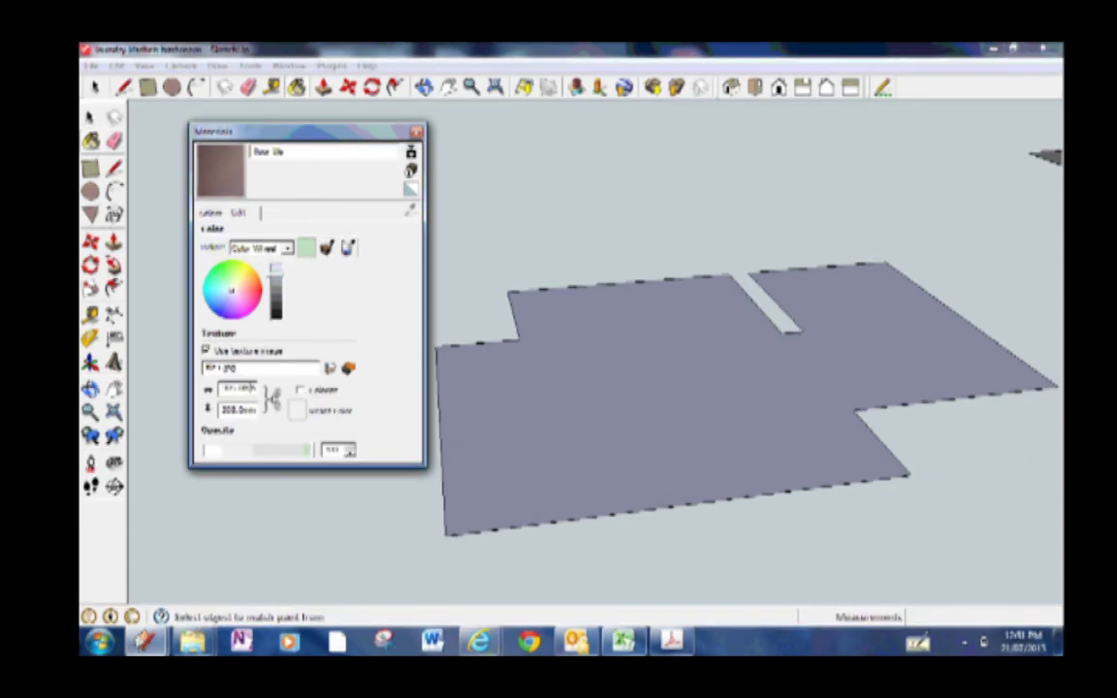
pyautogui.moveTo(286, 139); pyautogui.dragTo(351, 147)
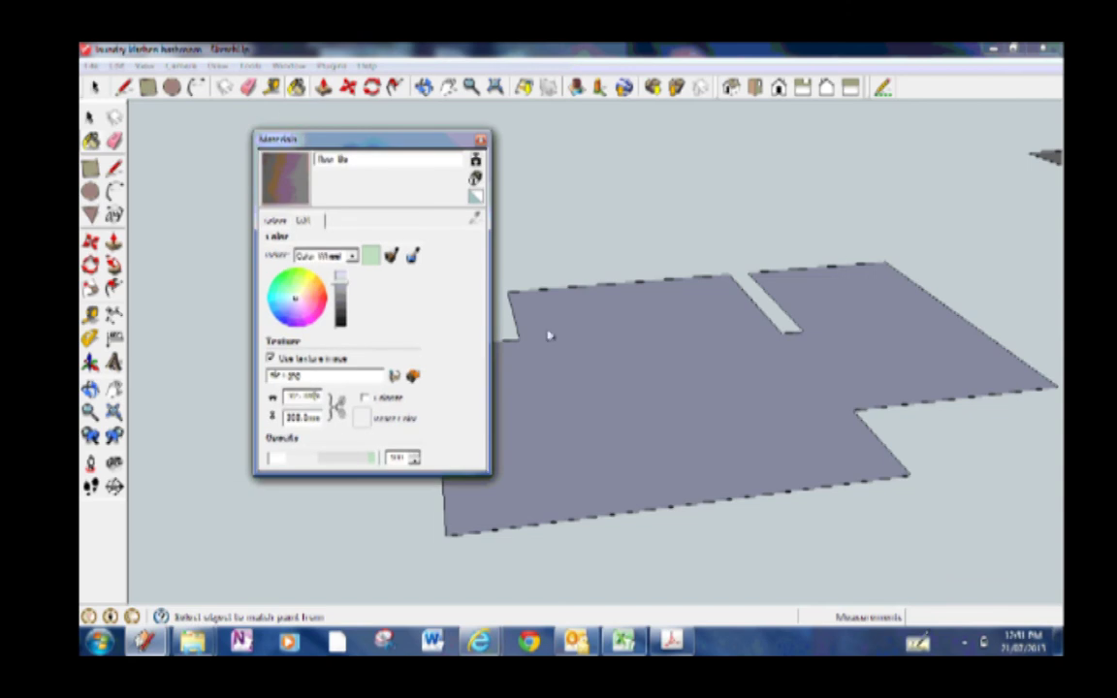
pyautogui.click(635, 433)
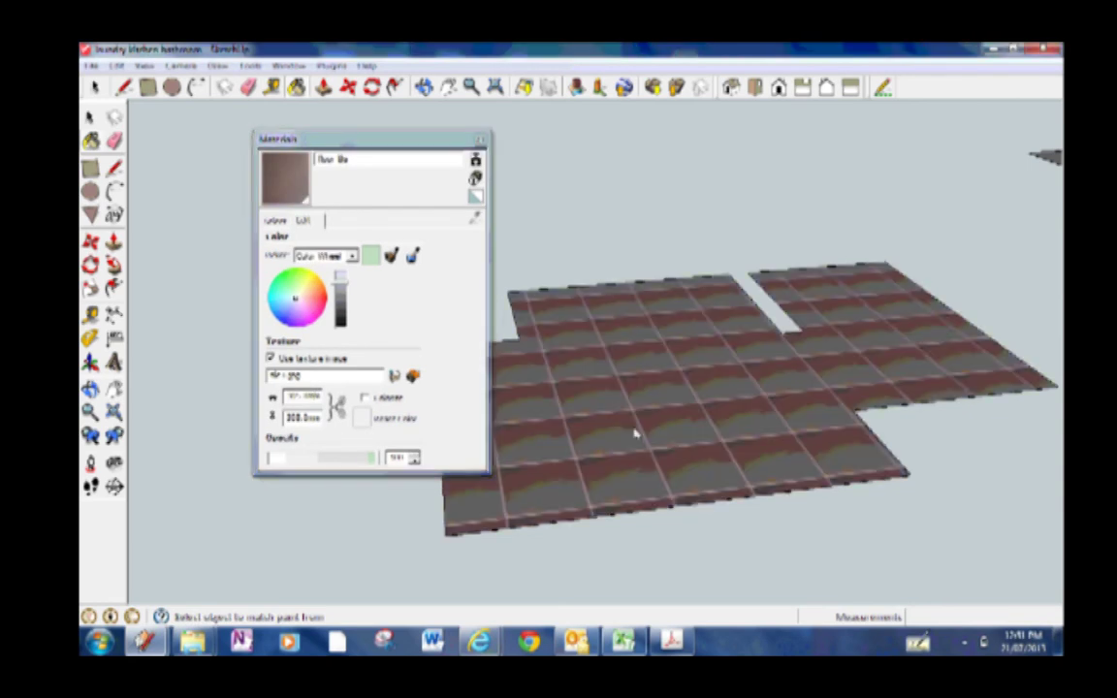
pyautogui.moveTo(433, 144); pyautogui.dragTo(349, 136)
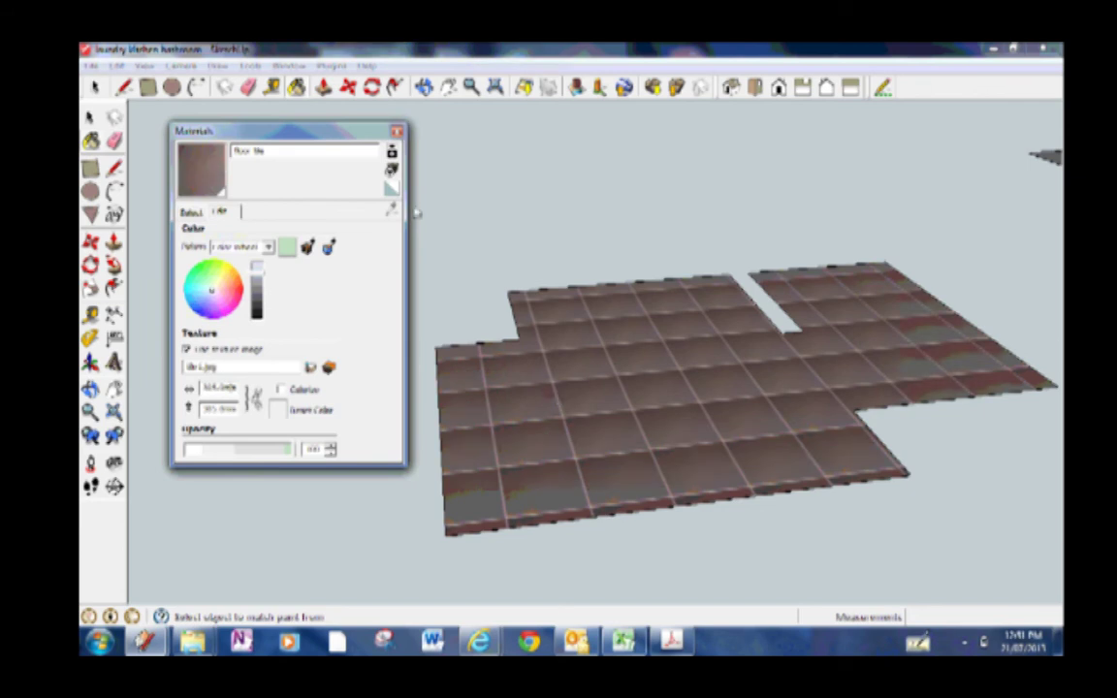
pyautogui.click(397, 130)
pyautogui.moveTo(801, 345); pyautogui.dragTo(747, 499)
pyautogui.scroll(3, 581, 392)
pyautogui.scroll(-5, 594, 403)
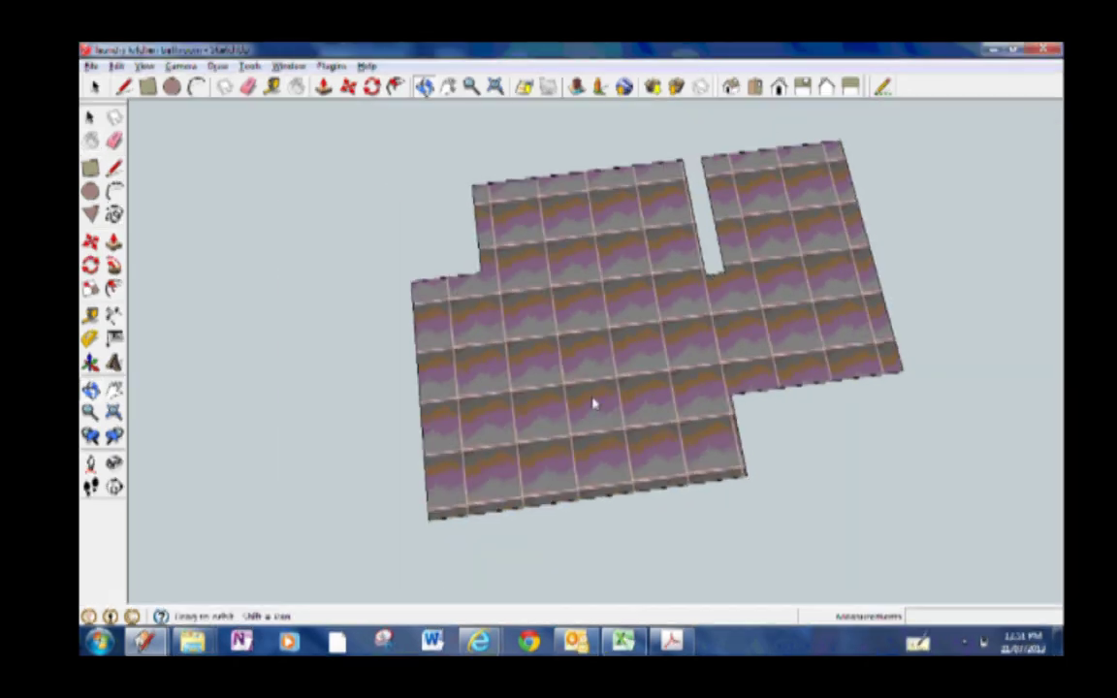
pyautogui.moveTo(640, 407); pyautogui.dragTo(643, 403)
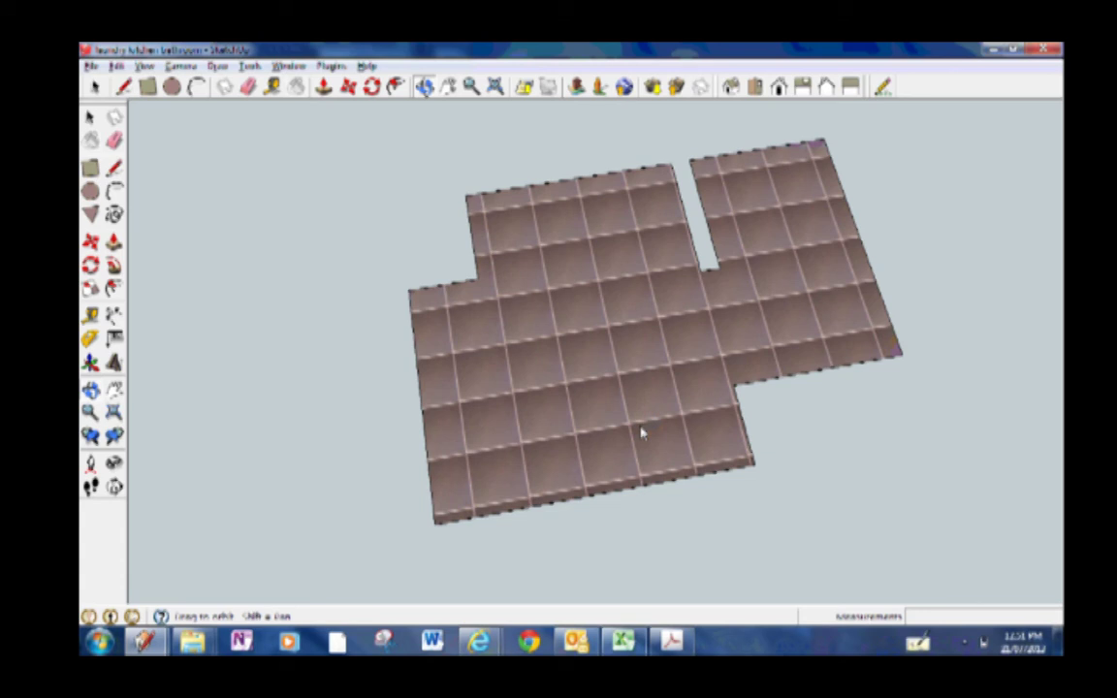
pyautogui.moveTo(601, 378)
pyautogui.mouseDown()
pyautogui.moveTo(816, 314)
pyautogui.moveTo(840, 264)
pyautogui.moveTo(800, 347)
pyautogui.moveTo(504, 409)
pyautogui.mouseUp()
pyautogui.moveTo(635, 381); pyautogui.dragTo(675, 399)
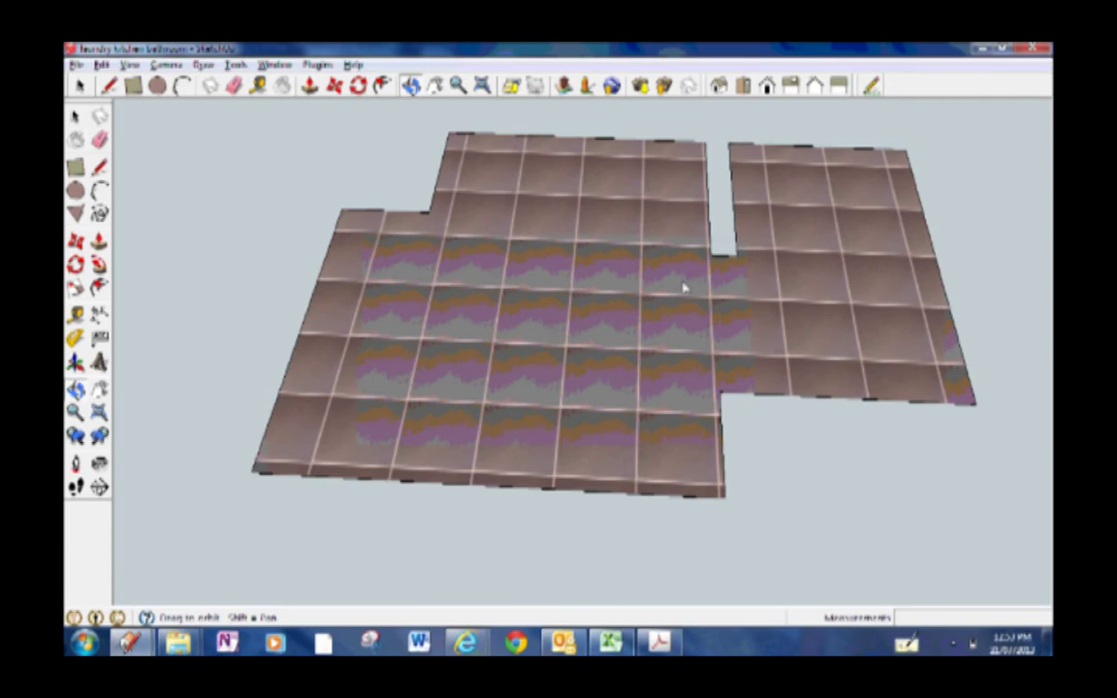
pyautogui.scroll(-5, 635, 270)
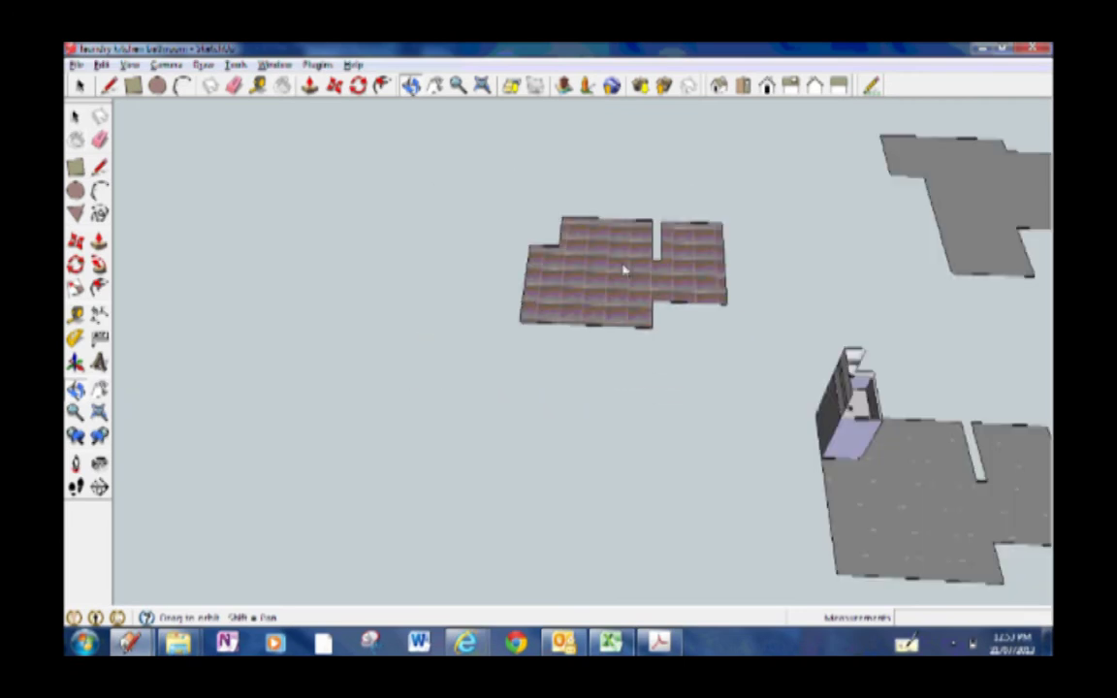
pyautogui.moveTo(811, 421); pyautogui.dragTo(570, 397)
pyautogui.scroll(-4, 642, 366)
pyautogui.scroll(8, 601, 442)
pyautogui.scroll(5, 536, 347)
pyautogui.scroll(-10, 631, 419)
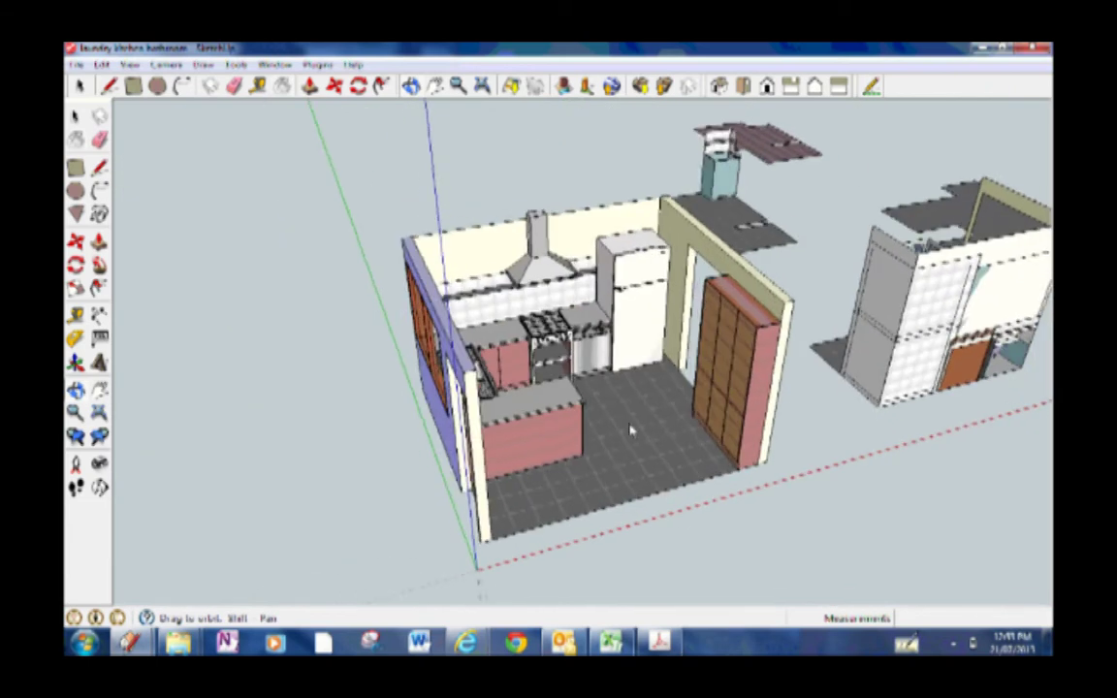
pyautogui.moveTo(631, 430)
pyautogui.mouseDown()
pyautogui.moveTo(592, 417)
pyautogui.moveTo(523, 441)
pyautogui.moveTo(712, 424)
pyautogui.mouseUp()
pyautogui.scroll(5, 712, 424)
pyautogui.rightClick(417, 268)
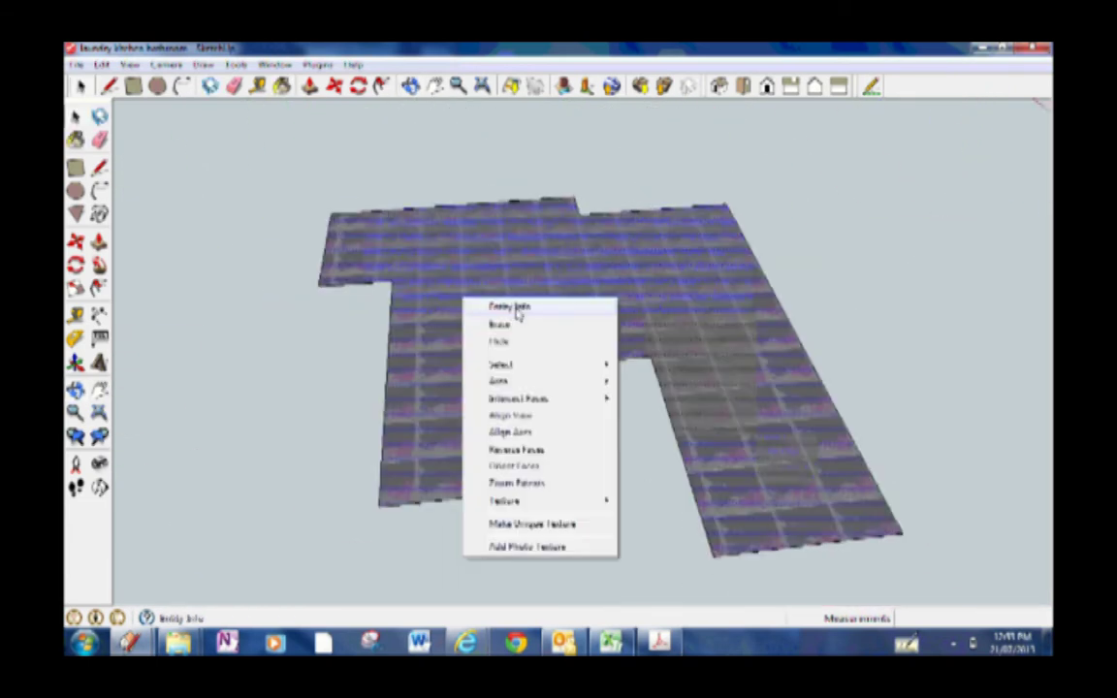
pyautogui.click(409, 246)
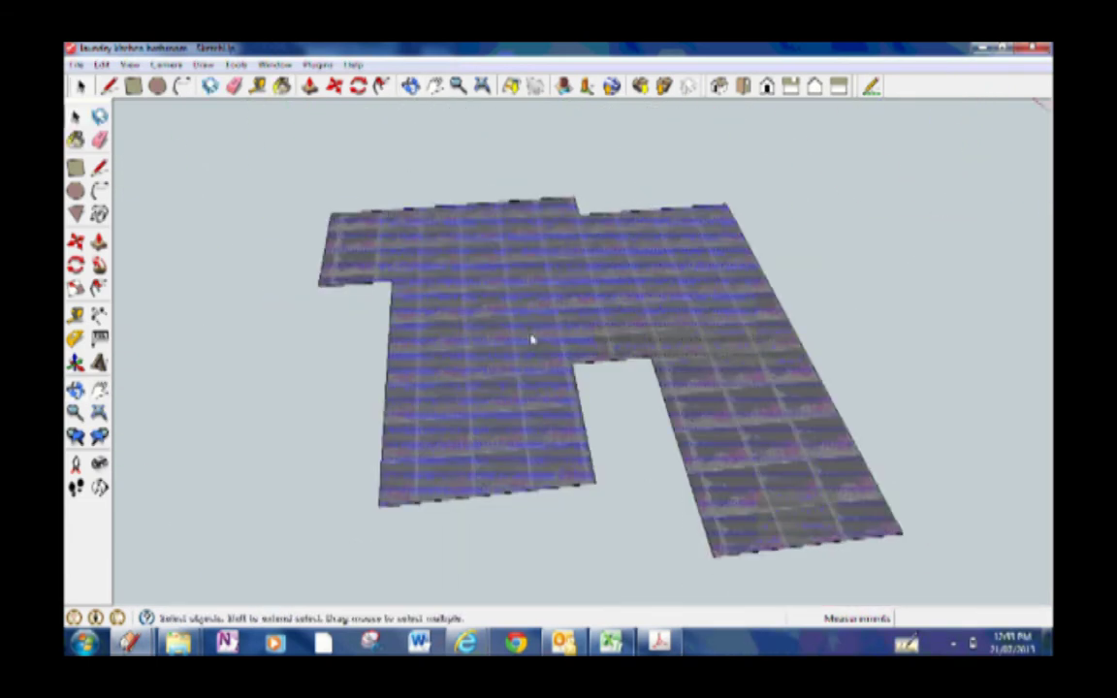
pyautogui.scroll(-6, 478, 284)
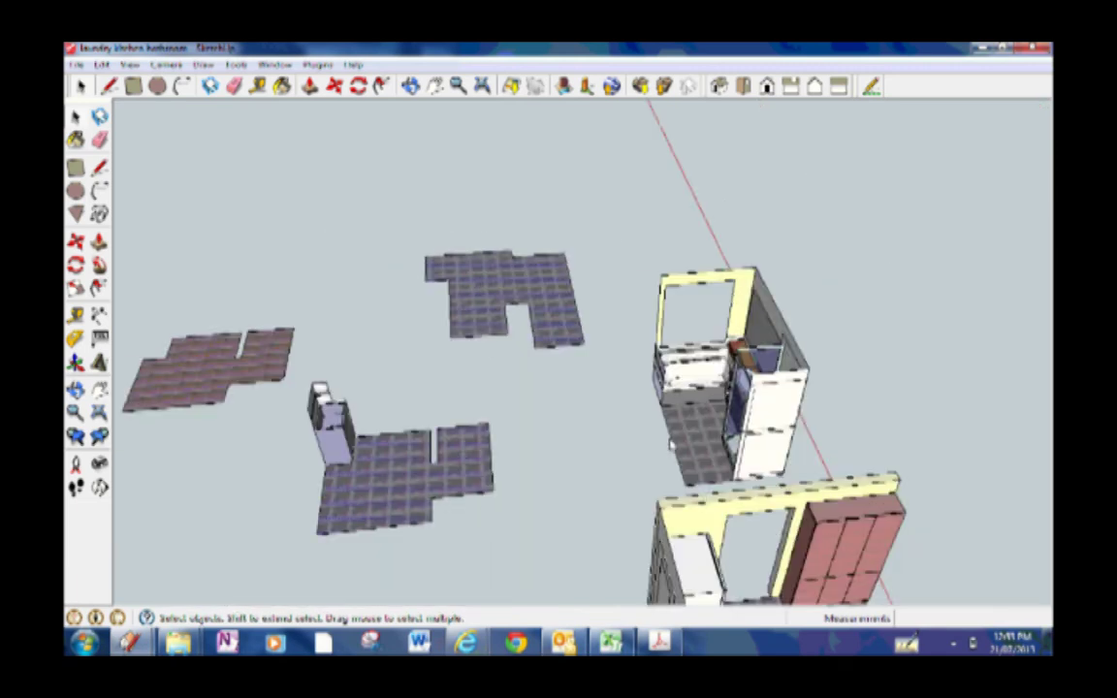
pyautogui.click(449, 289)
pyautogui.click(411, 85)
pyautogui.moveTo(505, 320)
pyautogui.mouseDown()
pyautogui.moveTo(568, 394)
pyautogui.moveTo(601, 322)
pyautogui.moveTo(415, 363)
pyautogui.mouseUp()
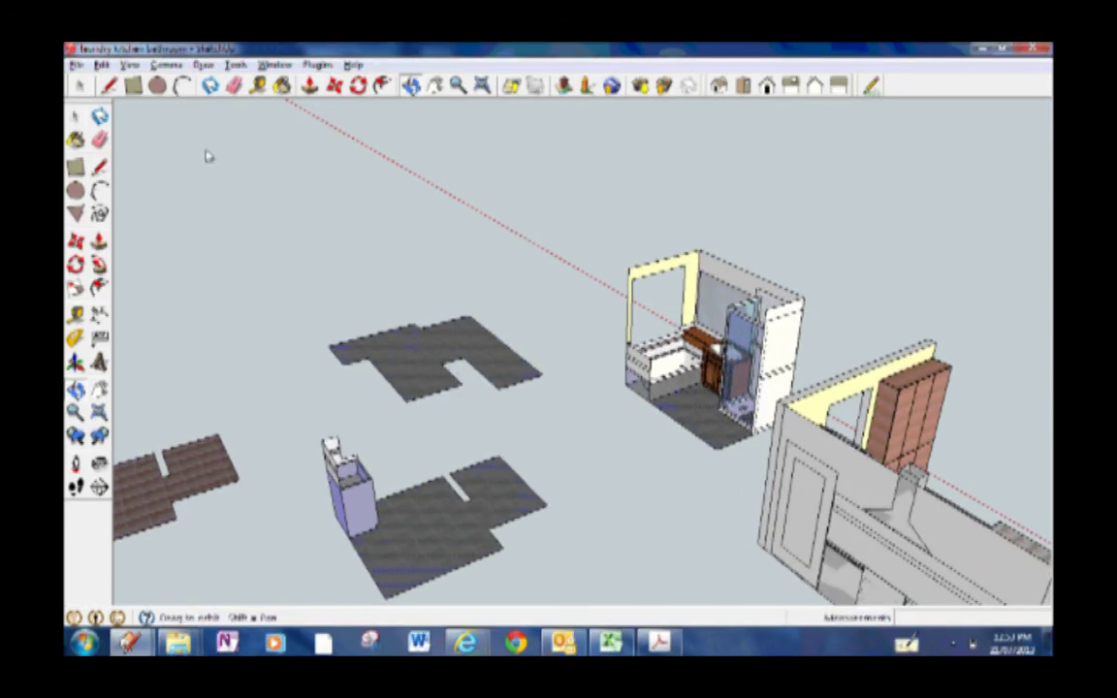
pyautogui.click(81, 85)
pyautogui.rightClick(415, 358)
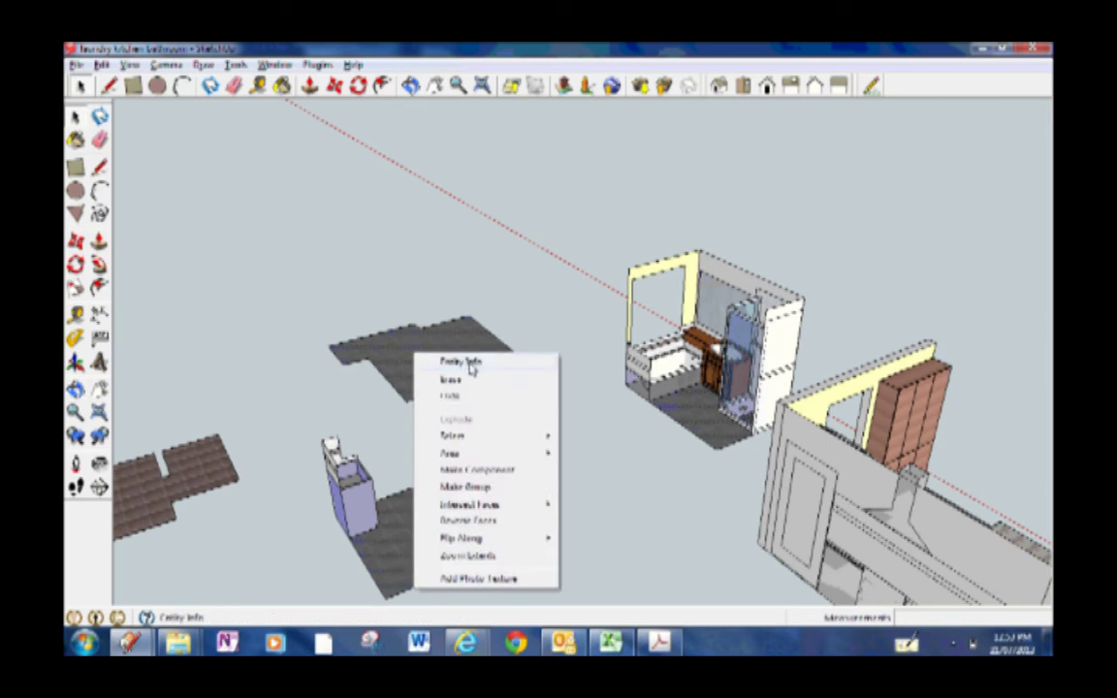
pyautogui.click(470, 365)
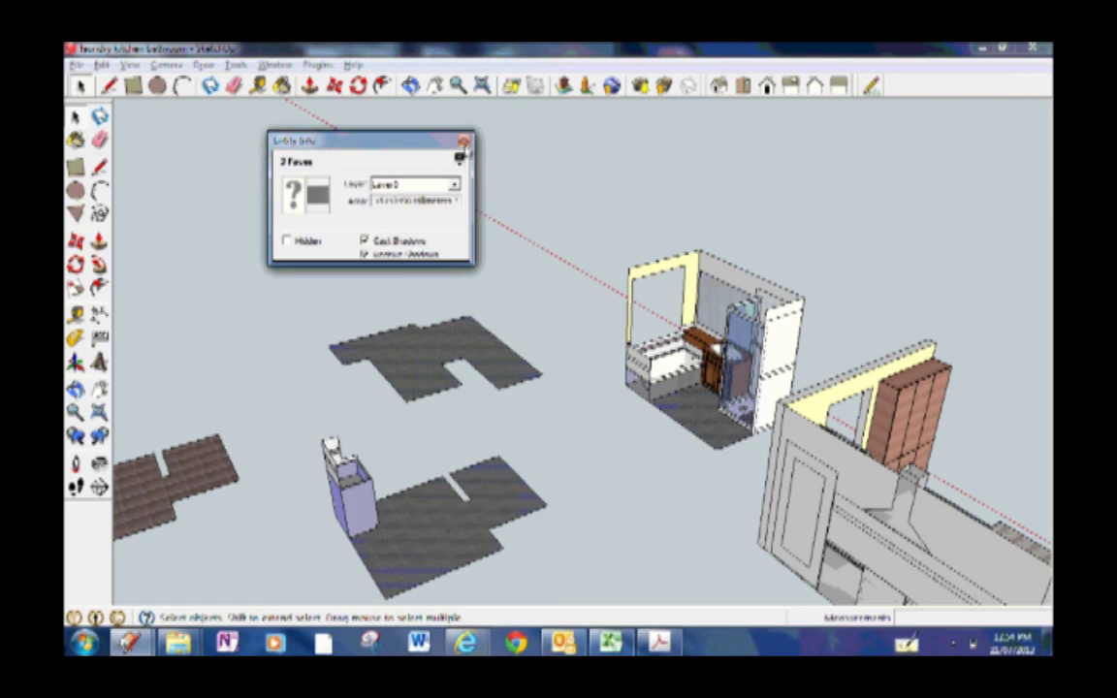
pyautogui.click(464, 140)
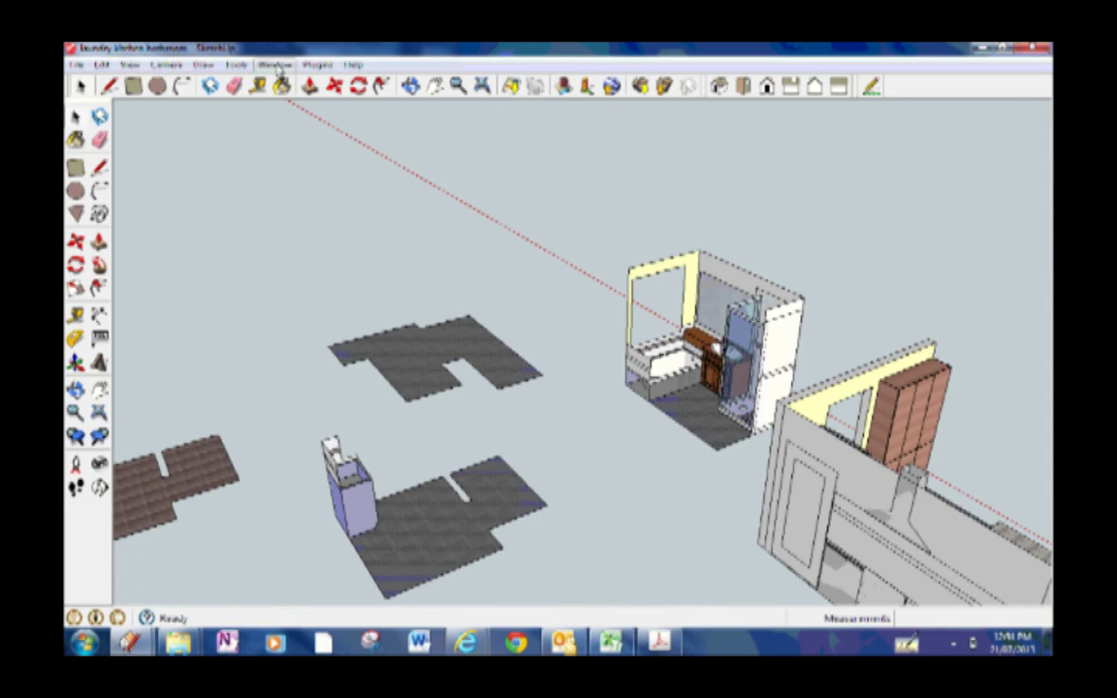
# Step: Change the Model Info length units from Millimeters to Meters
pyautogui.click(276, 65)
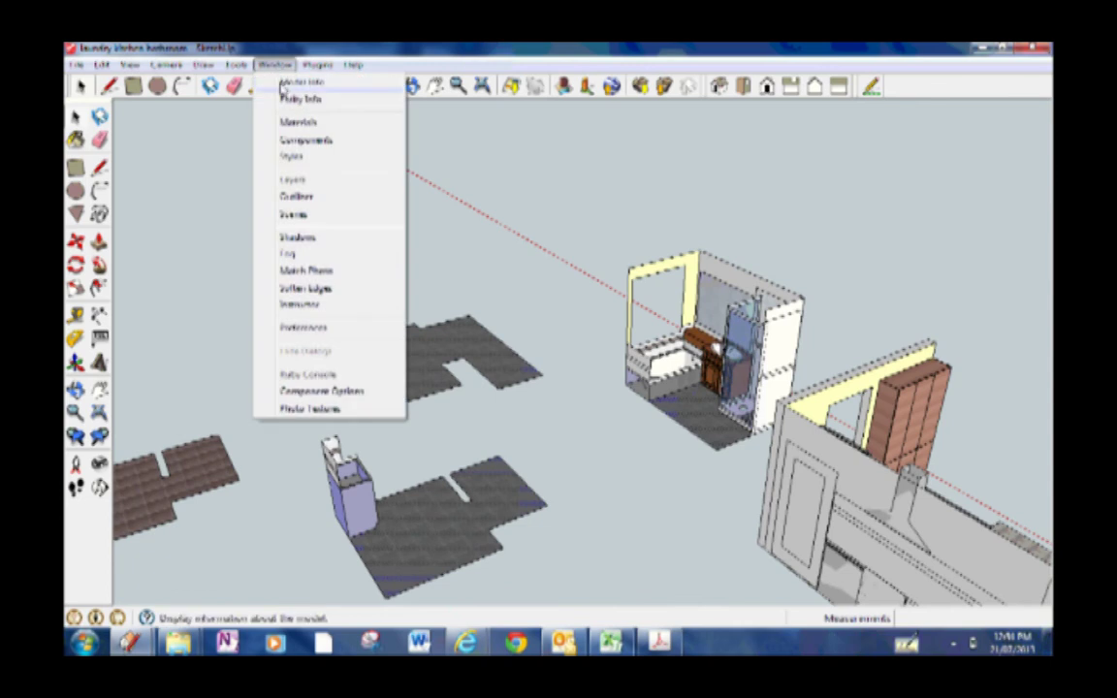
pyautogui.click(285, 84)
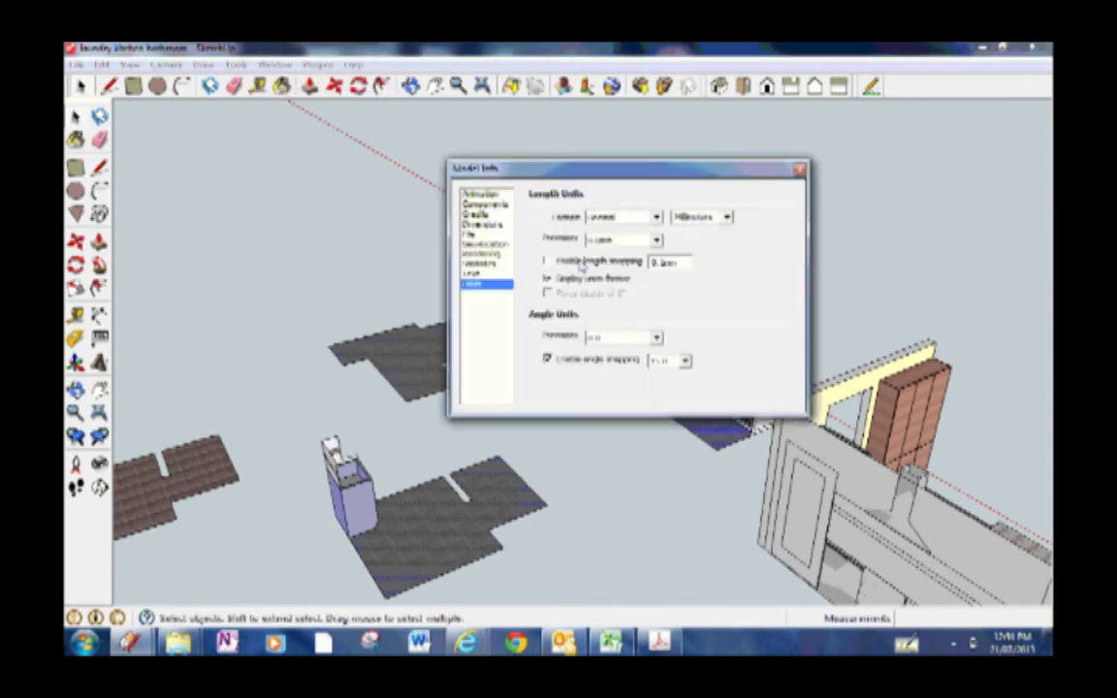
pyautogui.click(727, 219)
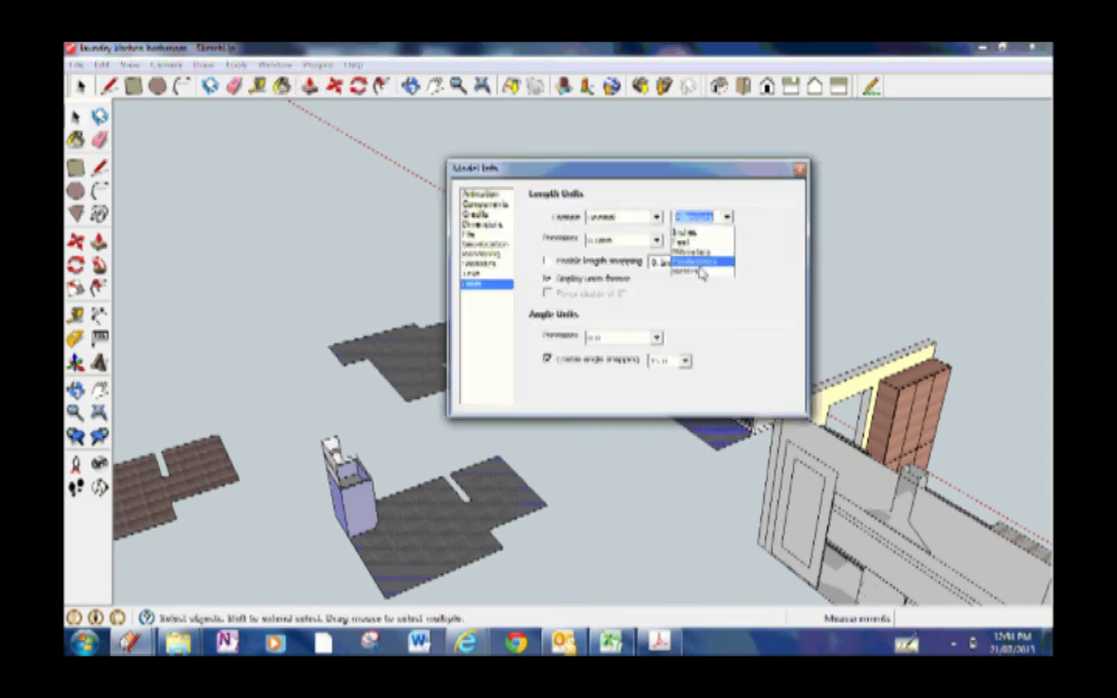
pyautogui.click(690, 278)
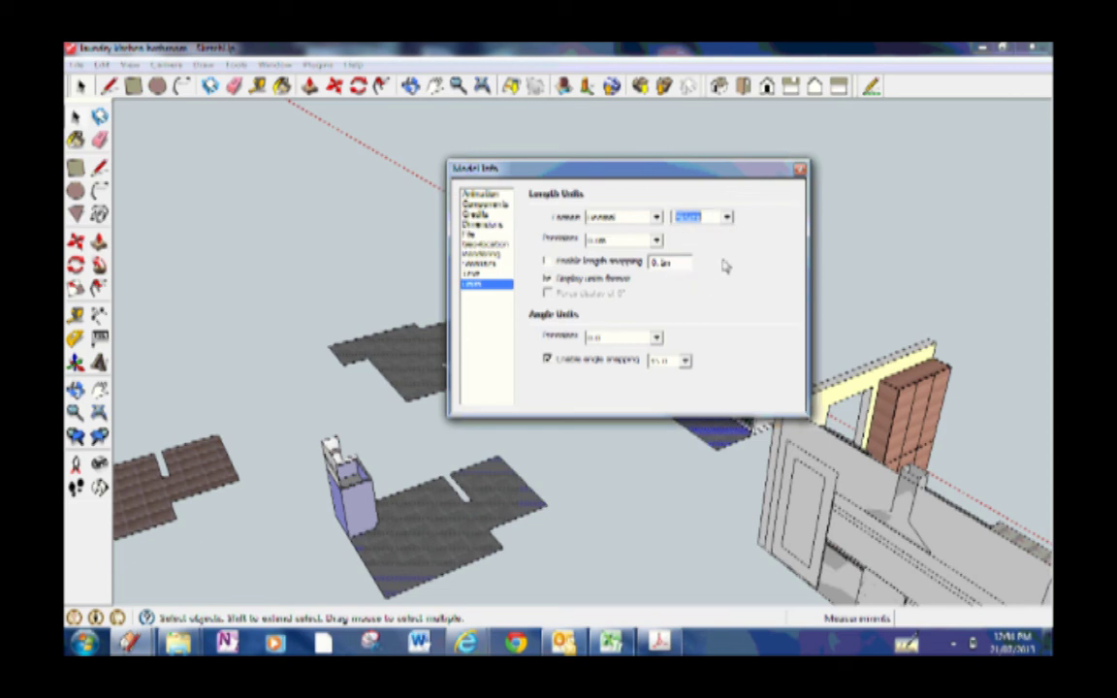
# Step: Close Model Info and show the floor tile's Entity Info
pyautogui.press('Escape')
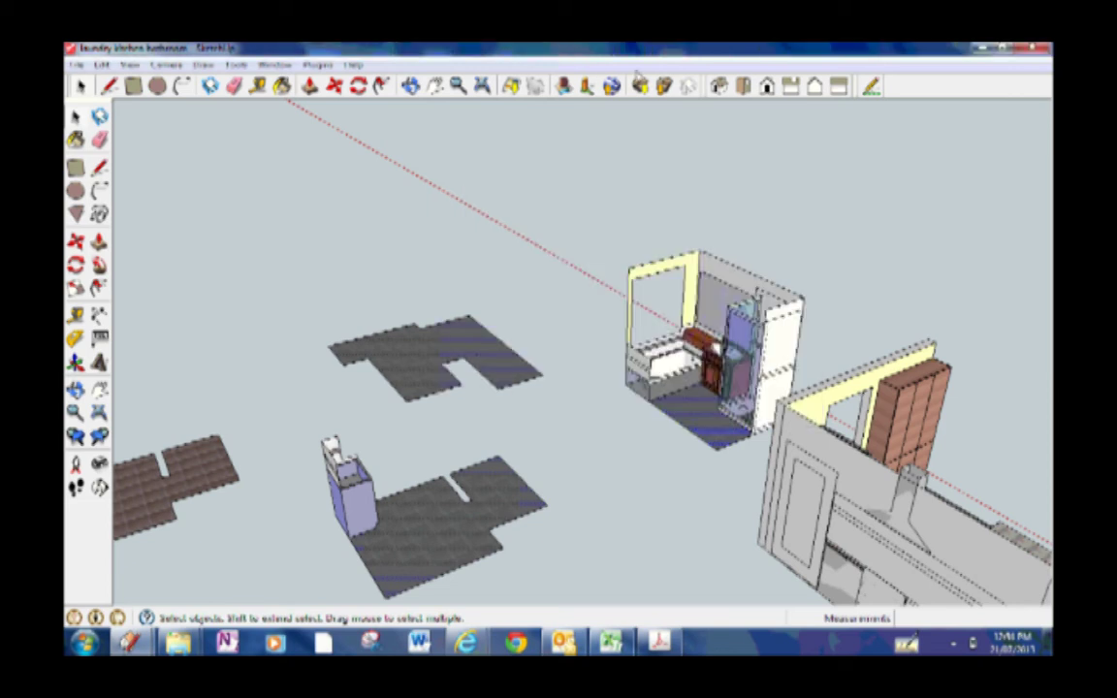
pyautogui.rightClick(417, 356)
pyautogui.click(426, 366)
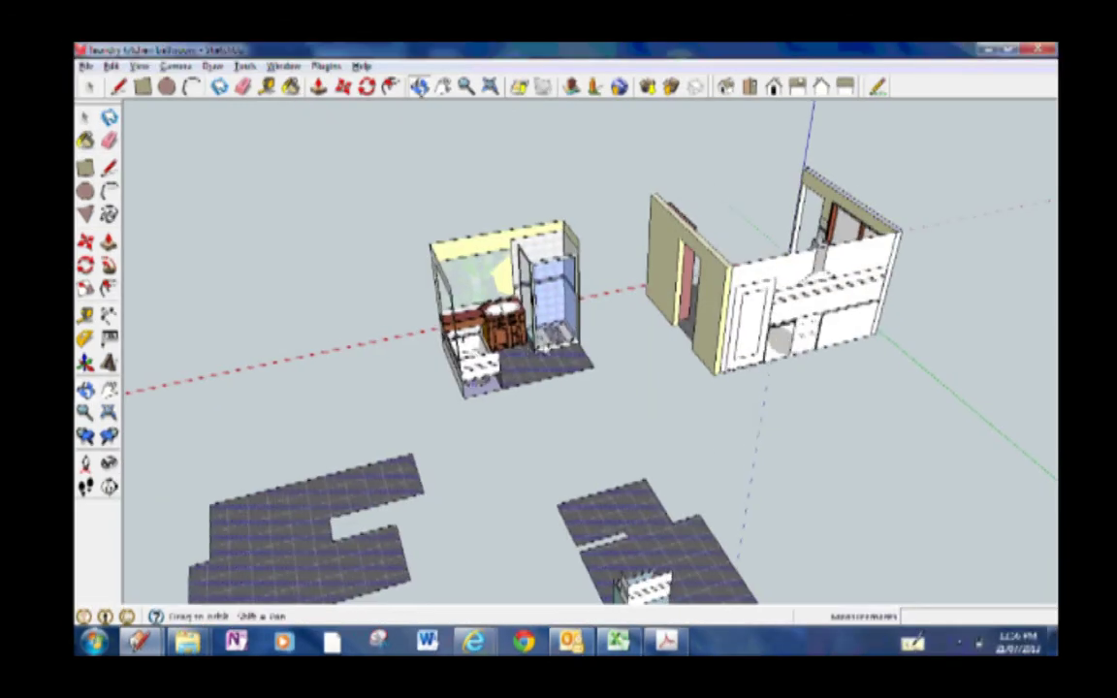
# Step: Orbit and zoom in on the tiled wall above the bathtub
pyautogui.moveTo(580, 366); pyautogui.dragTo(548, 370)
pyautogui.scroll(5, 544, 372)
pyautogui.scroll(8, 544, 371)
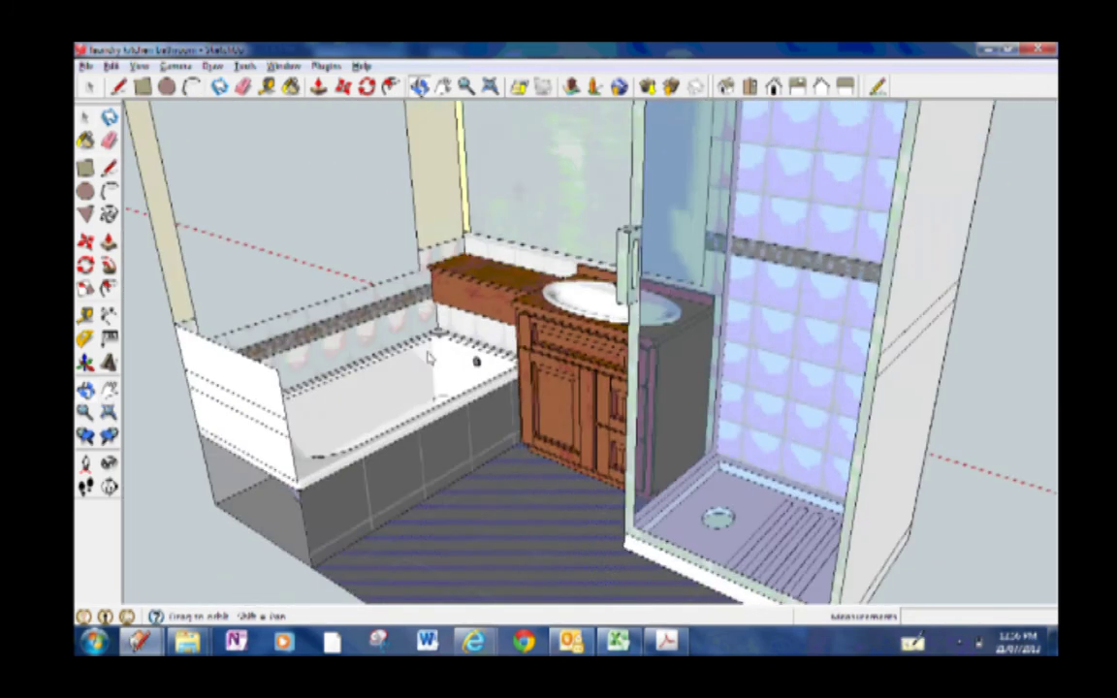
pyautogui.scroll(8, 590, 413)
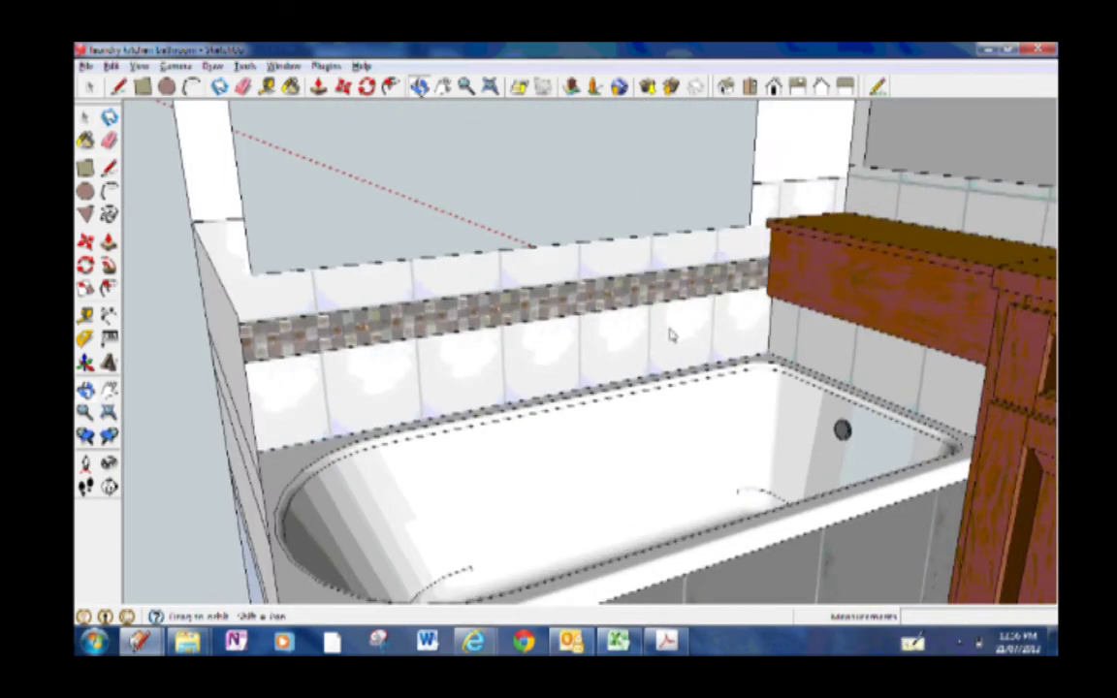
pyautogui.scroll(-3, 503, 327)
pyautogui.scroll(2, 539, 303)
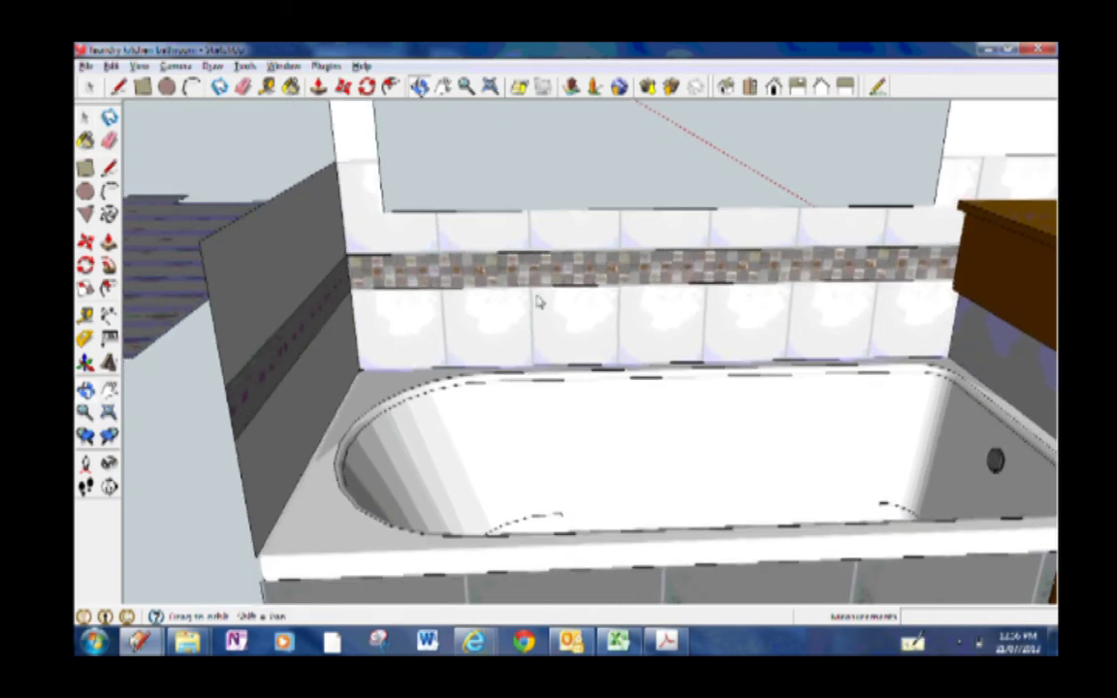
pyautogui.moveTo(561, 346); pyautogui.dragTo(543, 324, button='middle')
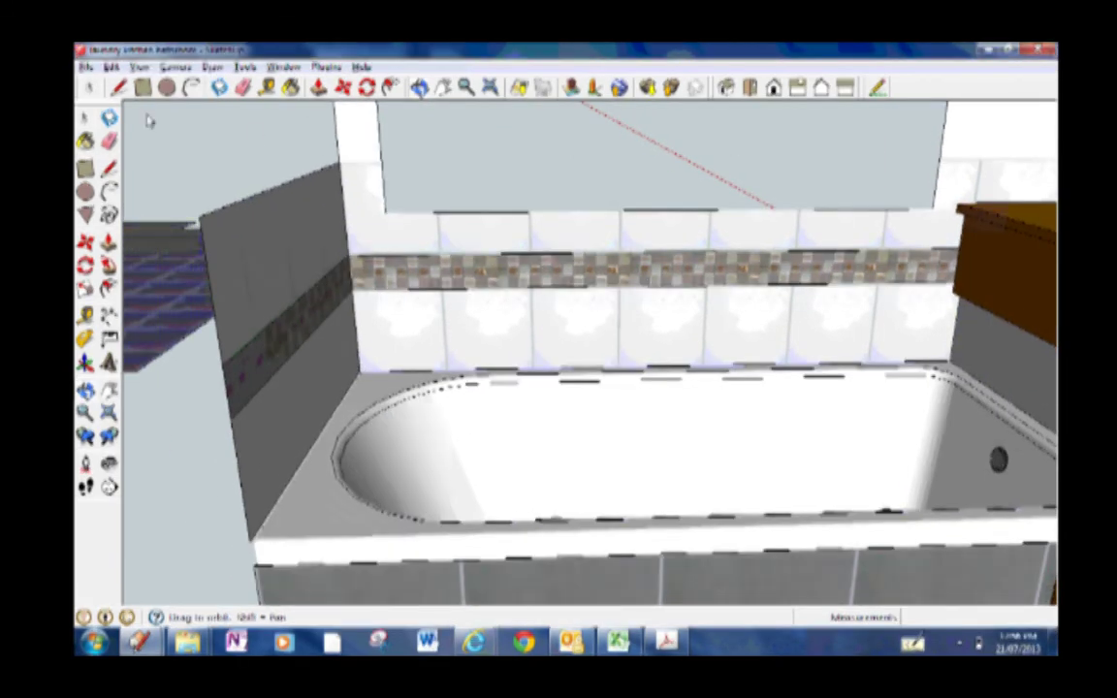
# Step: Select the white tile row, then the mosaic band's edge on the left wall
pyautogui.click(88, 86)
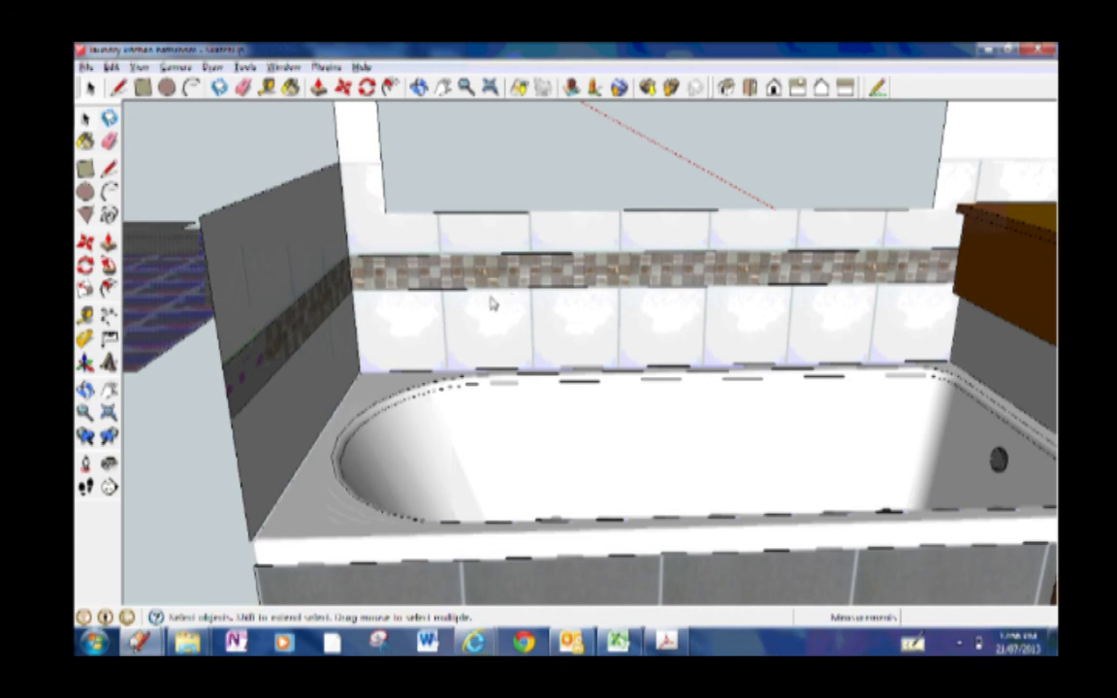
pyautogui.click(388, 316)
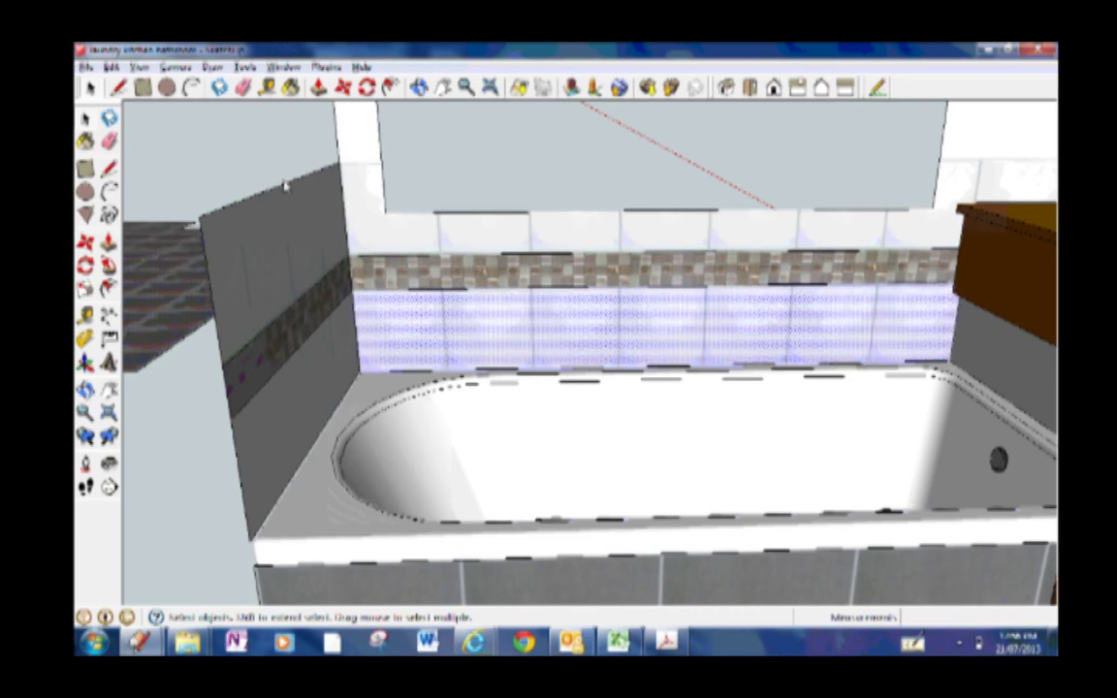
pyautogui.click(270, 332)
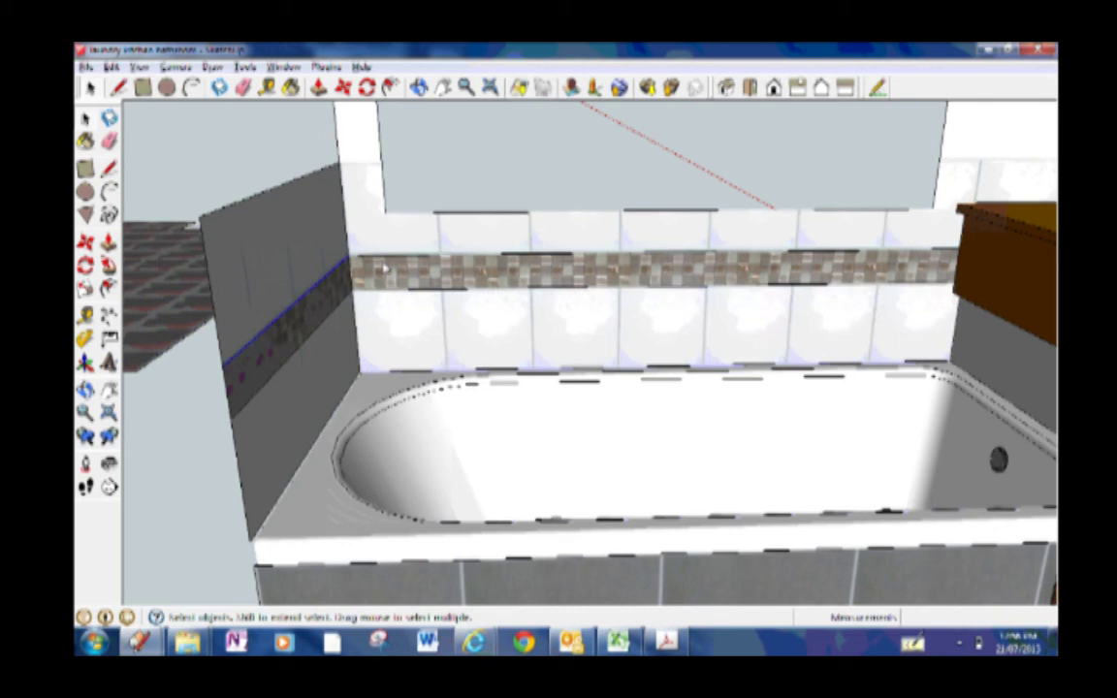
pyautogui.keyDown('shift'); pyautogui.click(386, 257); pyautogui.keyUp('shift')
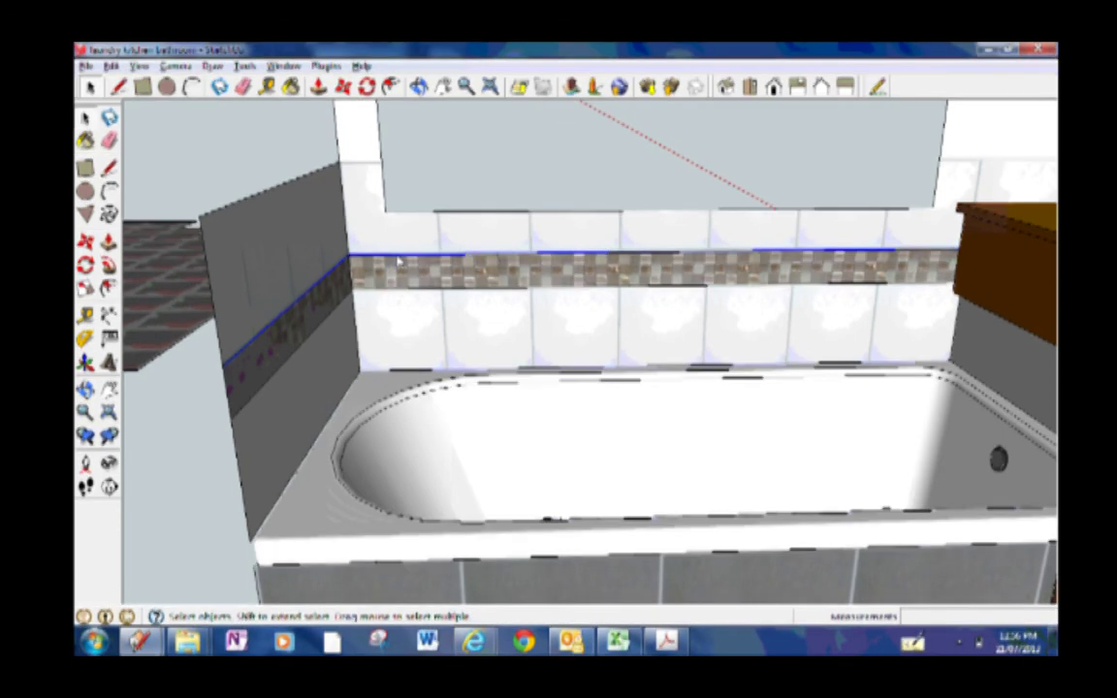
pyautogui.rightClick(401, 259)
pyautogui.click(446, 268)
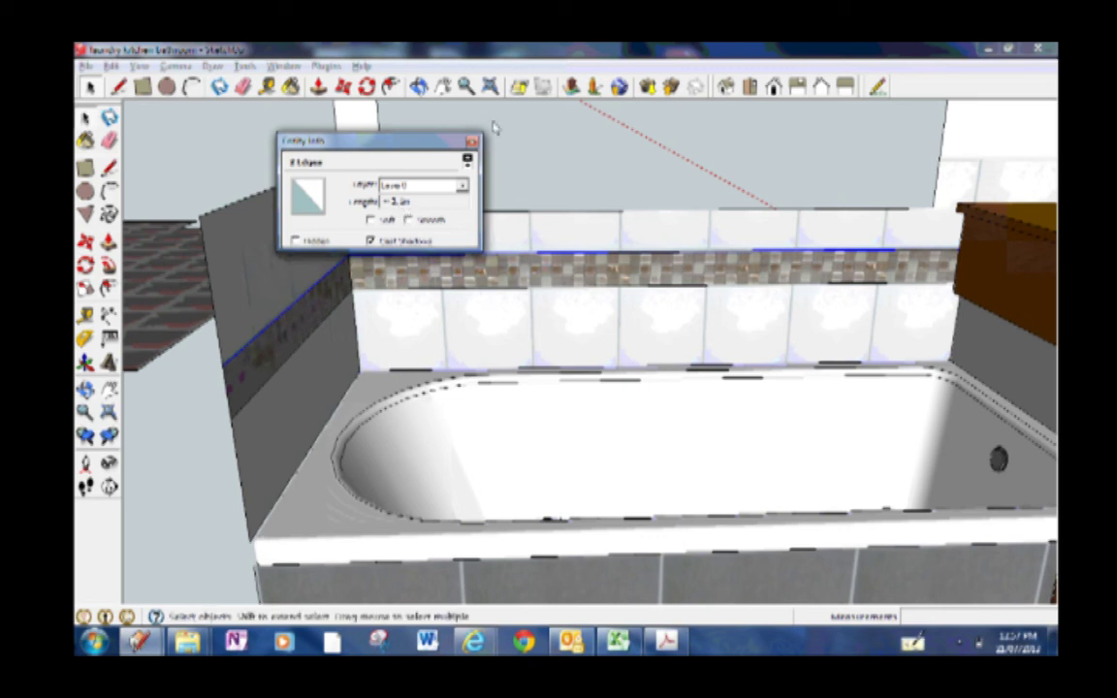
pyautogui.click(473, 141)
pyautogui.click(267, 86)
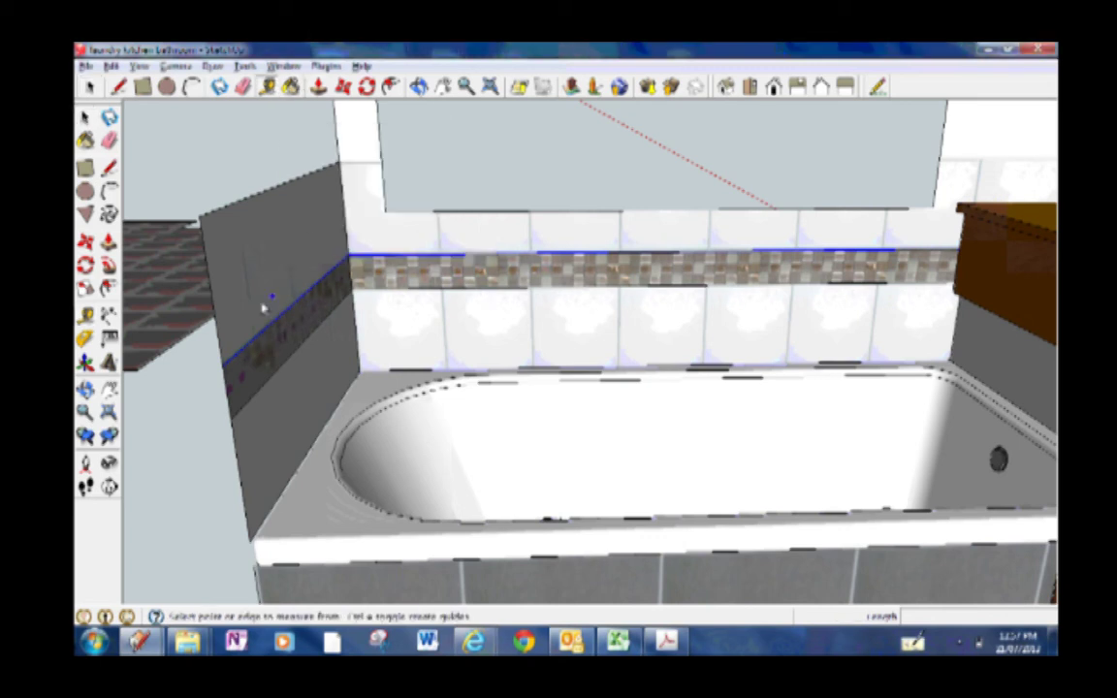
pyautogui.click(224, 360)
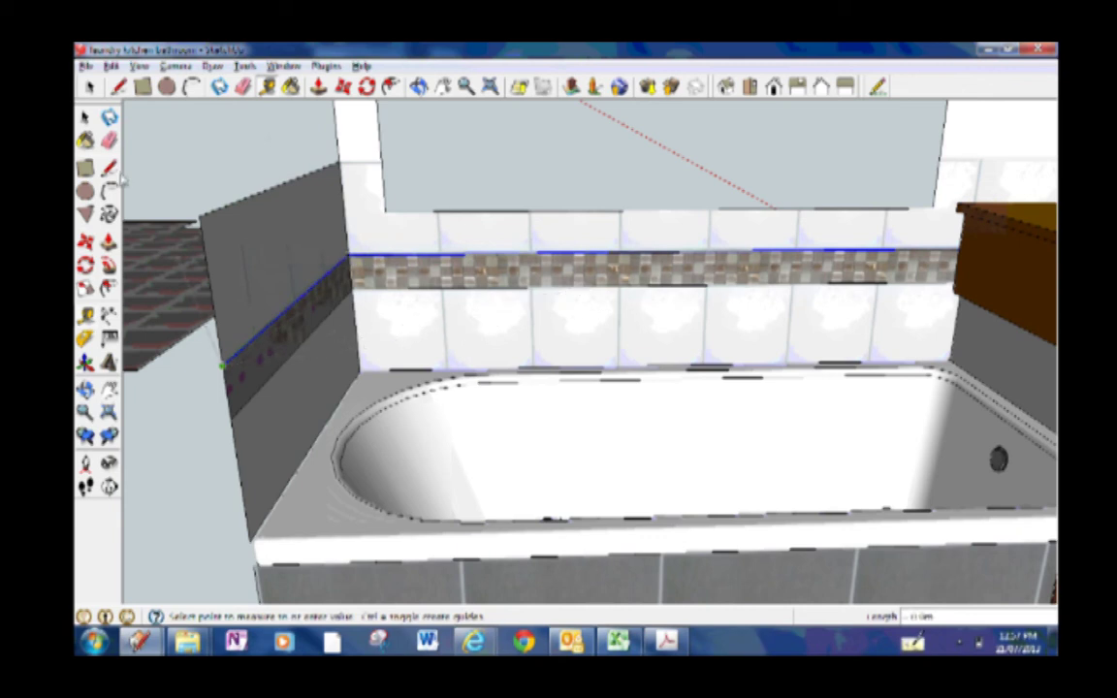
pyautogui.click(86, 88)
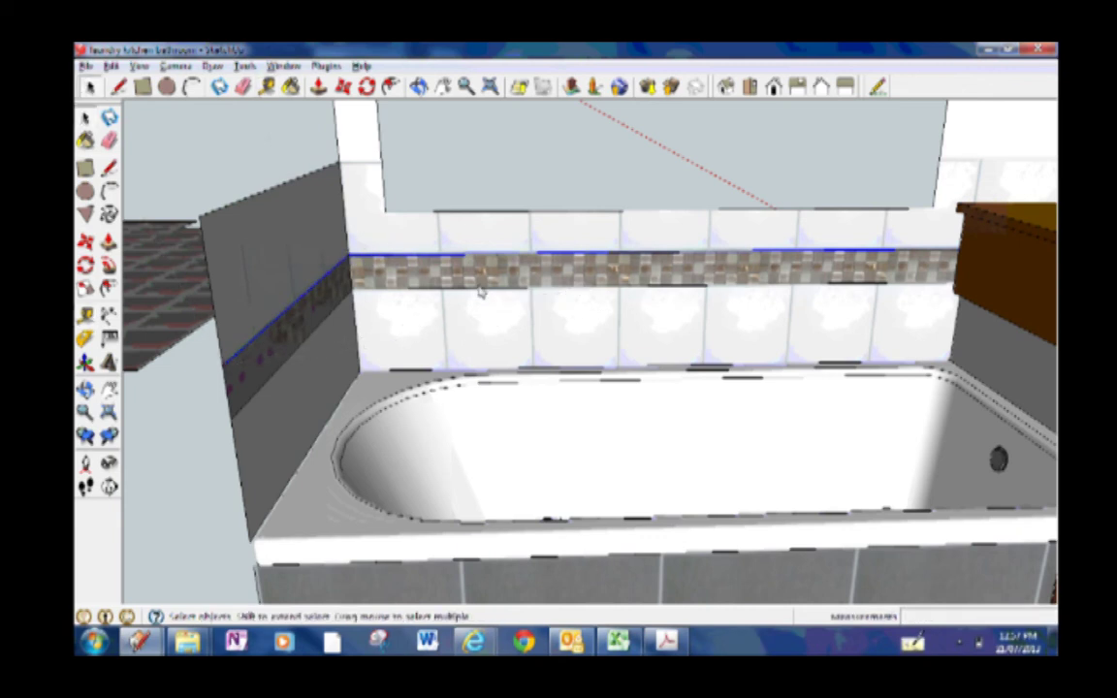
pyautogui.click(407, 320)
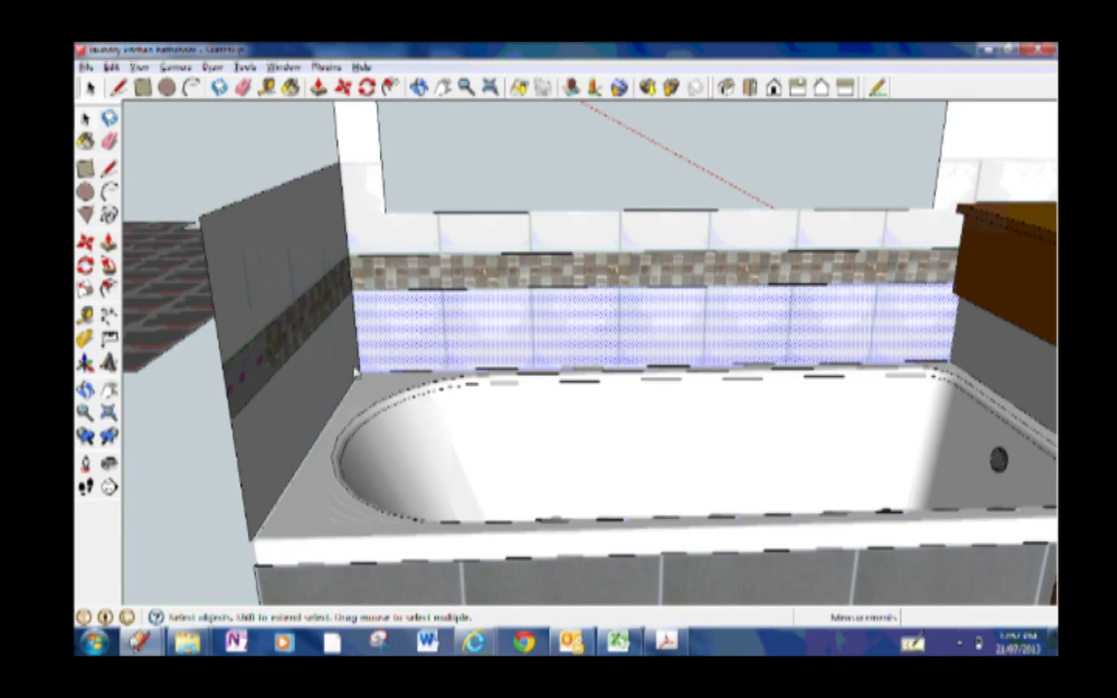
pyautogui.keyDown('ctrl'); pyautogui.click(291, 228); pyautogui.keyUp('ctrl')
pyautogui.keyDown('ctrl'); pyautogui.click(466, 238); pyautogui.keyUp('ctrl')
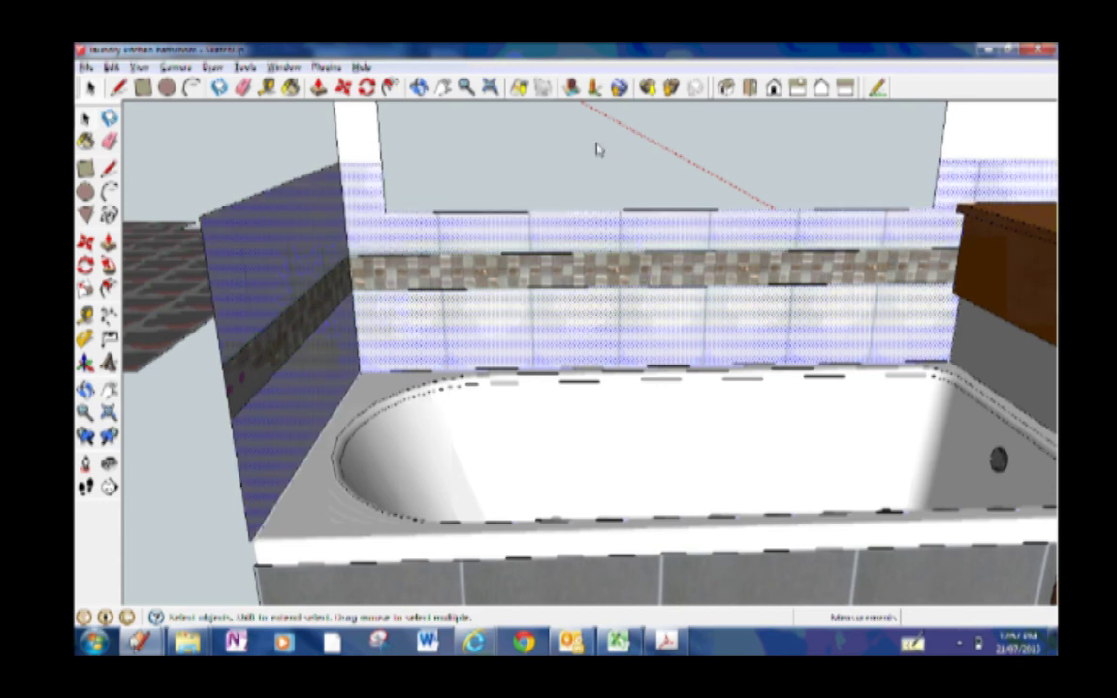
pyautogui.rightClick(378, 230)
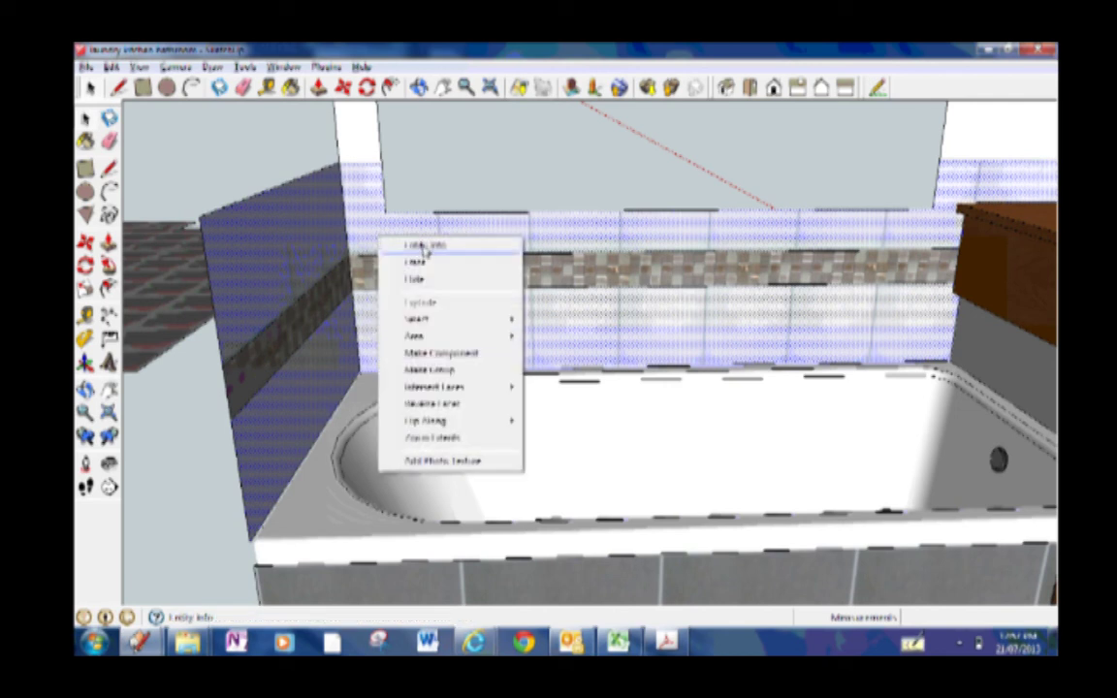
pyautogui.click(425, 243)
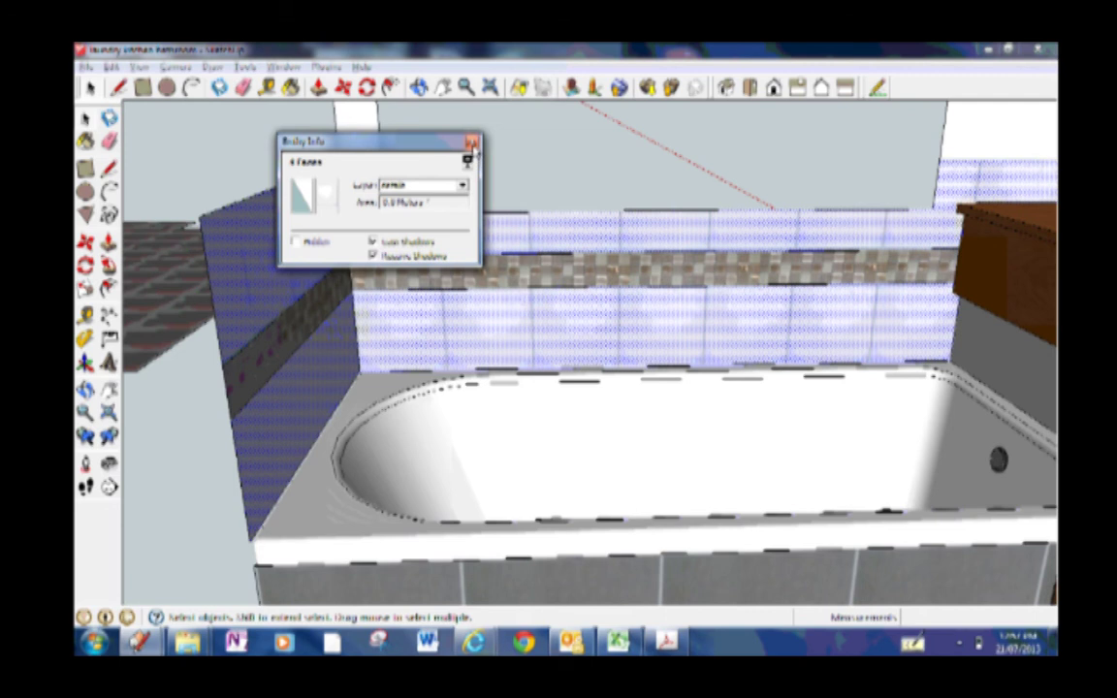
pyautogui.click(471, 143)
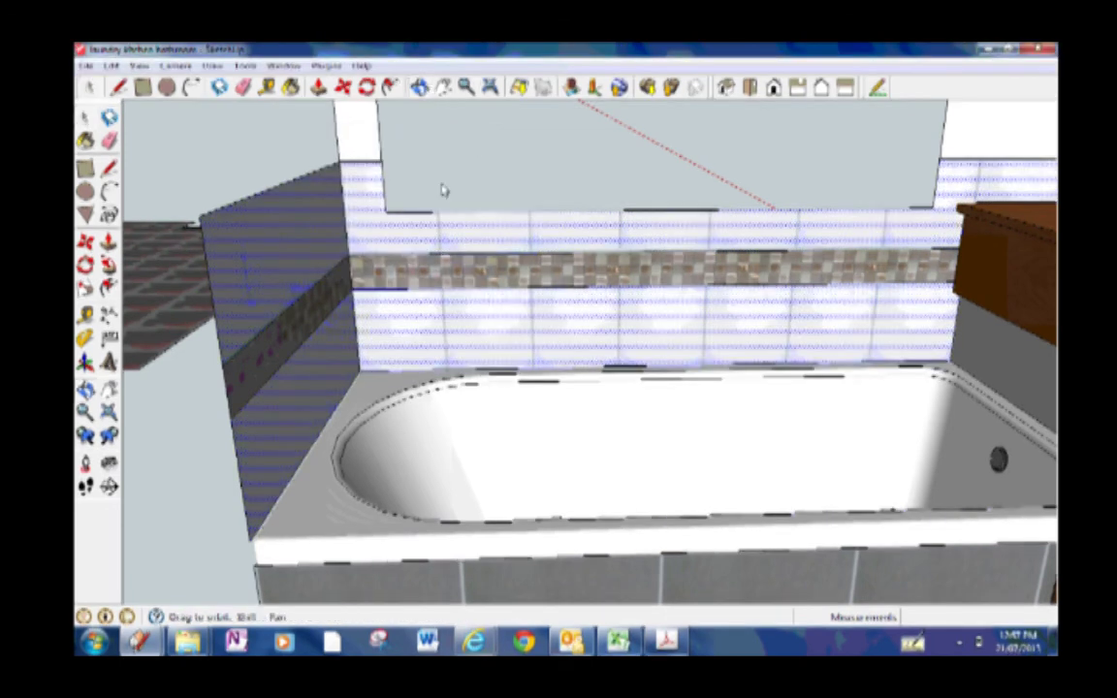
# Step: Orbit from the bathroom around to the kitchen cabinets
pyautogui.moveTo(449, 317); pyautogui.dragTo(742, 407, button='middle')
pyautogui.moveTo(630, 348)
pyautogui.mouseDown(button='middle')
pyautogui.moveTo(686, 419)
pyautogui.moveTo(636, 399)
pyautogui.moveTo(688, 362)
pyautogui.moveTo(724, 399)
pyautogui.moveTo(707, 367)
pyautogui.mouseUp(button='middle')
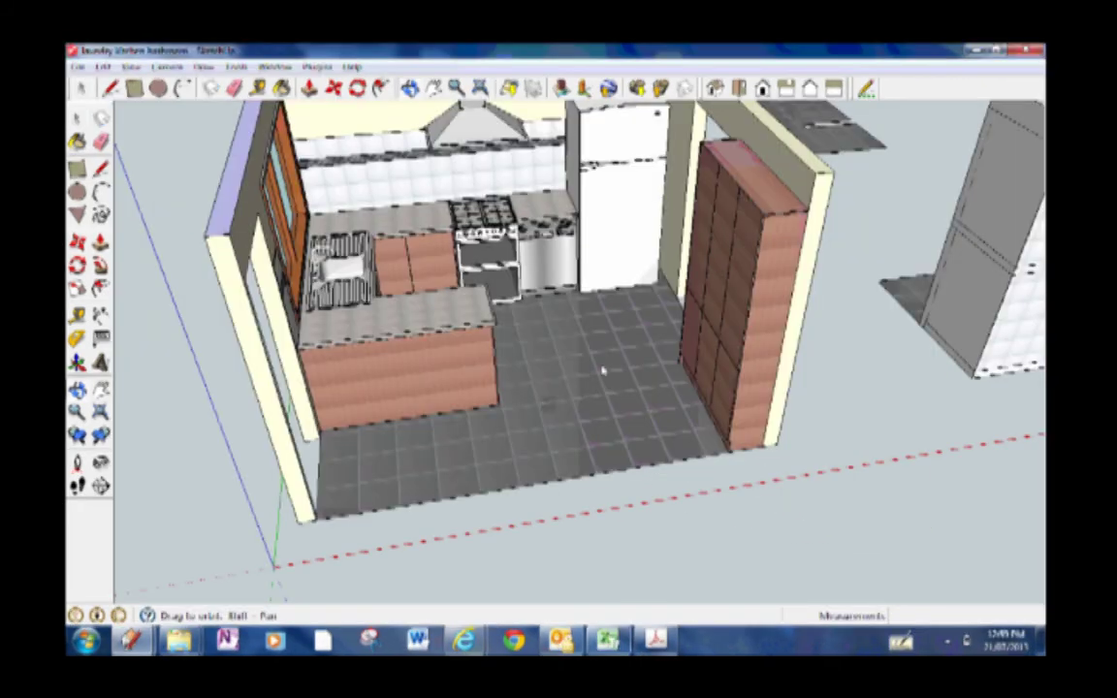
pyautogui.moveTo(603, 402)
pyautogui.mouseDown(button='middle')
pyautogui.moveTo(695, 422)
pyautogui.moveTo(646, 415)
pyautogui.moveTo(529, 469)
pyautogui.moveTo(544, 399)
pyautogui.moveTo(616, 423)
pyautogui.moveTo(601, 444)
pyautogui.moveTo(699, 462)
pyautogui.moveTo(667, 428)
pyautogui.moveTo(661, 392)
pyautogui.moveTo(673, 450)
pyautogui.moveTo(650, 466)
pyautogui.moveTo(608, 454)
pyautogui.moveTo(624, 449)
pyautogui.moveTo(631, 483)
pyautogui.mouseUp(button='middle')
pyautogui.scroll(8, 551, 388)
pyautogui.scroll(3, 657, 389)
pyautogui.scroll(-3, 628, 449)
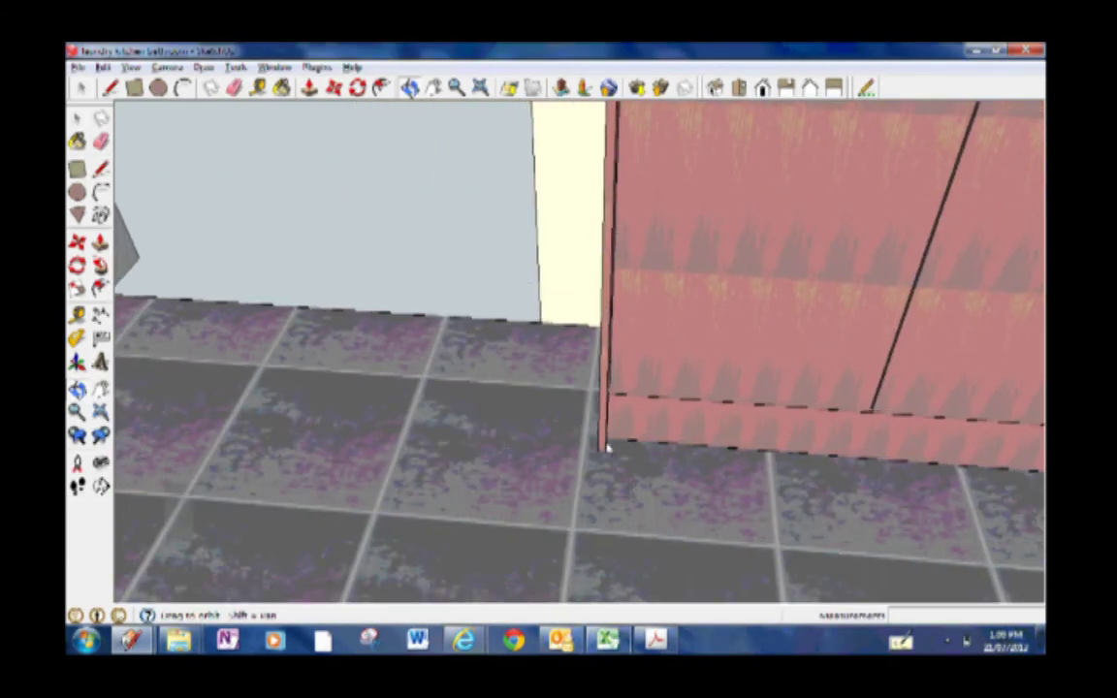
# Step: Orbit down over the tiled kitchen floor to face the pink cabinets
pyautogui.moveTo(591, 449); pyautogui.dragTo(711, 411, button='middle')
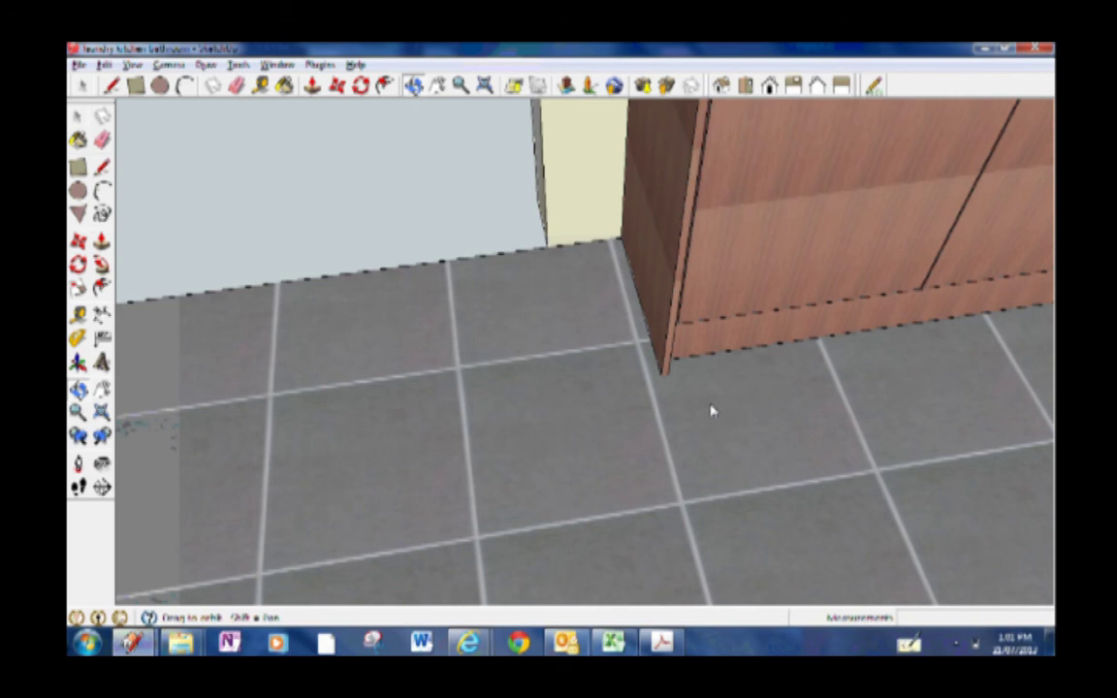
pyautogui.moveTo(533, 444); pyautogui.dragTo(559, 416)
pyautogui.moveTo(539, 467)
pyautogui.mouseDown()
pyautogui.moveTo(634, 374)
pyautogui.moveTo(720, 370)
pyautogui.moveTo(649, 408)
pyautogui.moveTo(656, 393)
pyautogui.moveTo(642, 398)
pyautogui.moveTo(676, 389)
pyautogui.moveTo(570, 402)
pyautogui.moveTo(686, 429)
pyautogui.moveTo(606, 438)
pyautogui.mouseUp()
pyautogui.scroll(5, 531, 398)
pyautogui.moveTo(531, 398); pyautogui.dragTo(490, 301)
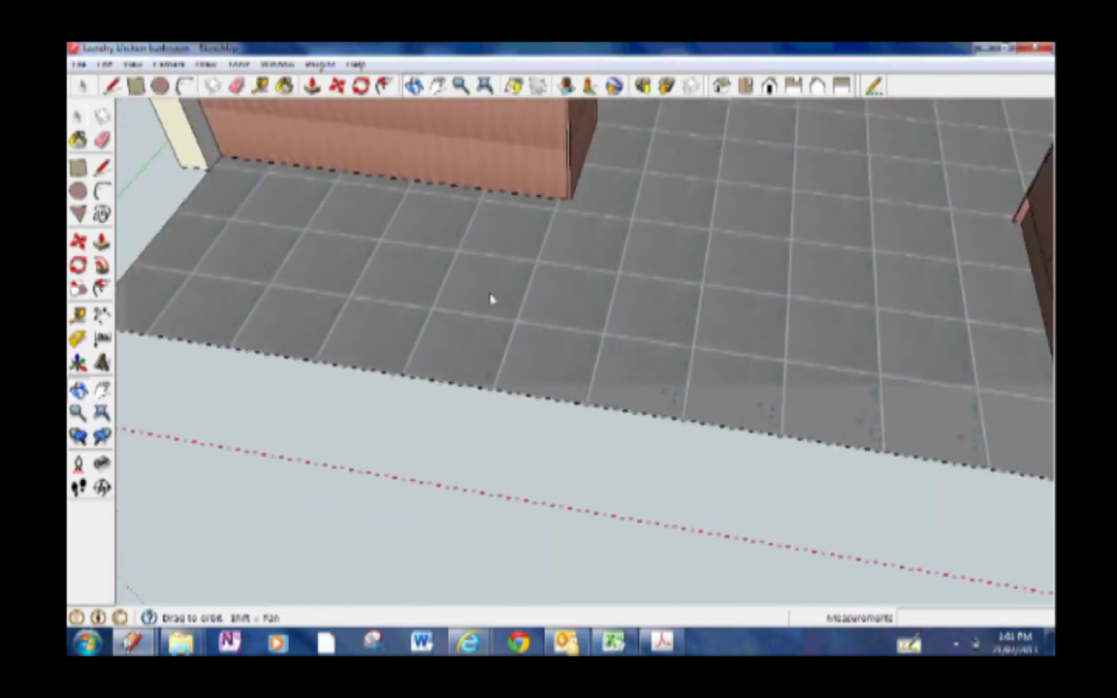
pyautogui.moveTo(544, 370); pyautogui.dragTo(640, 359)
pyautogui.moveTo(522, 359); pyautogui.dragTo(676, 314)
# Step: Zoom in on the kitchen floor and select it
pyautogui.scroll(-4, 673, 317)
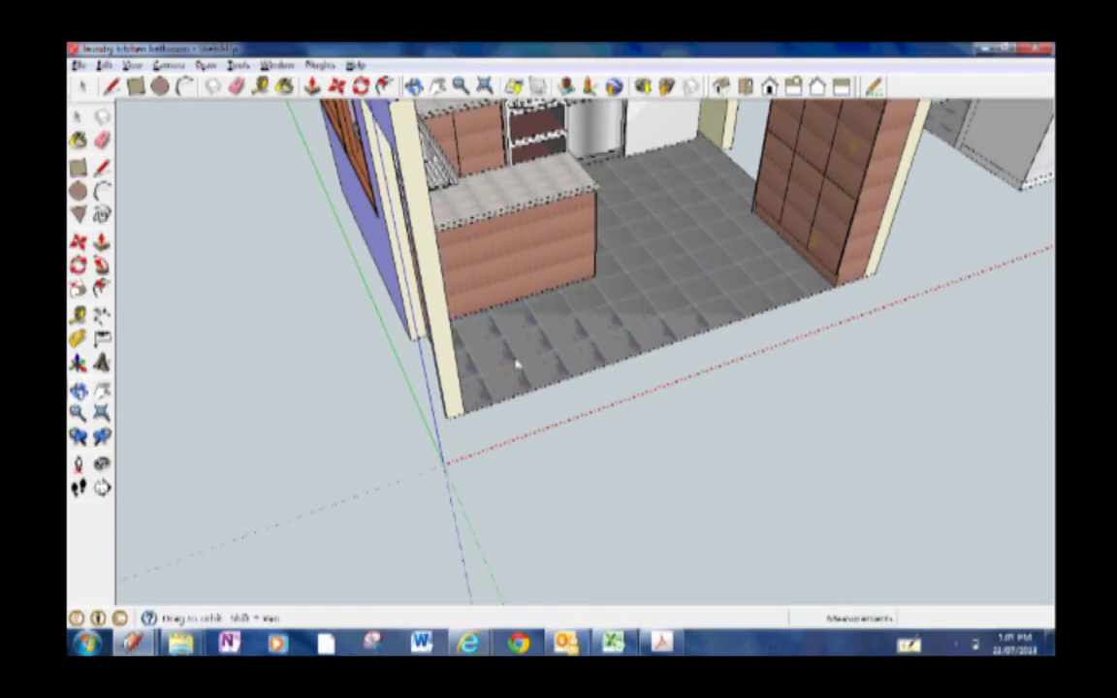
pyautogui.moveTo(506, 352); pyautogui.dragTo(718, 318)
pyautogui.scroll(6, 718, 319)
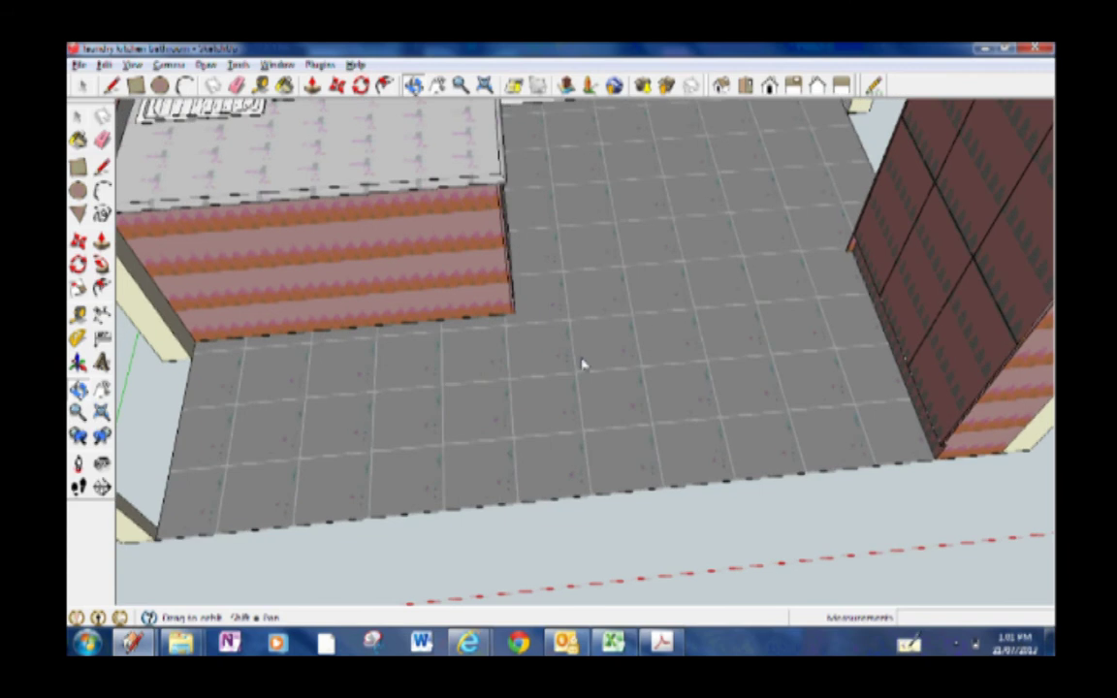
pyautogui.scroll(-5, 602, 368)
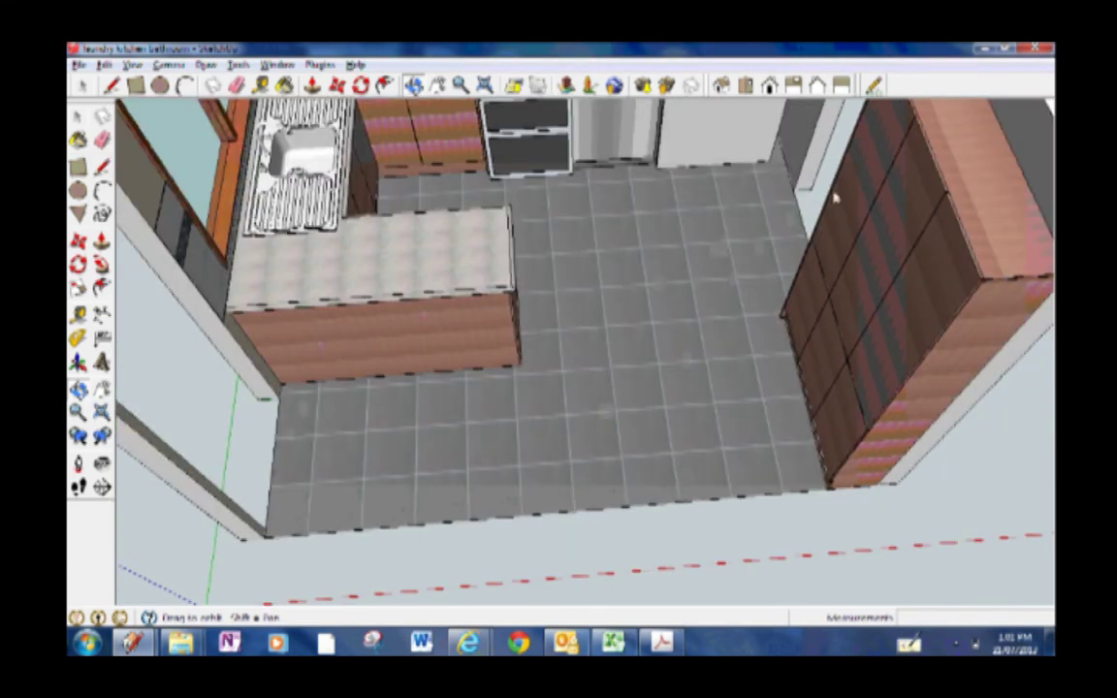
pyautogui.click(519, 434)
# Step: Reposition the kitchen floor's tile texture slightly to the right and commit it
pyautogui.rightClick(534, 406)
pyautogui.moveTo(640, 342)
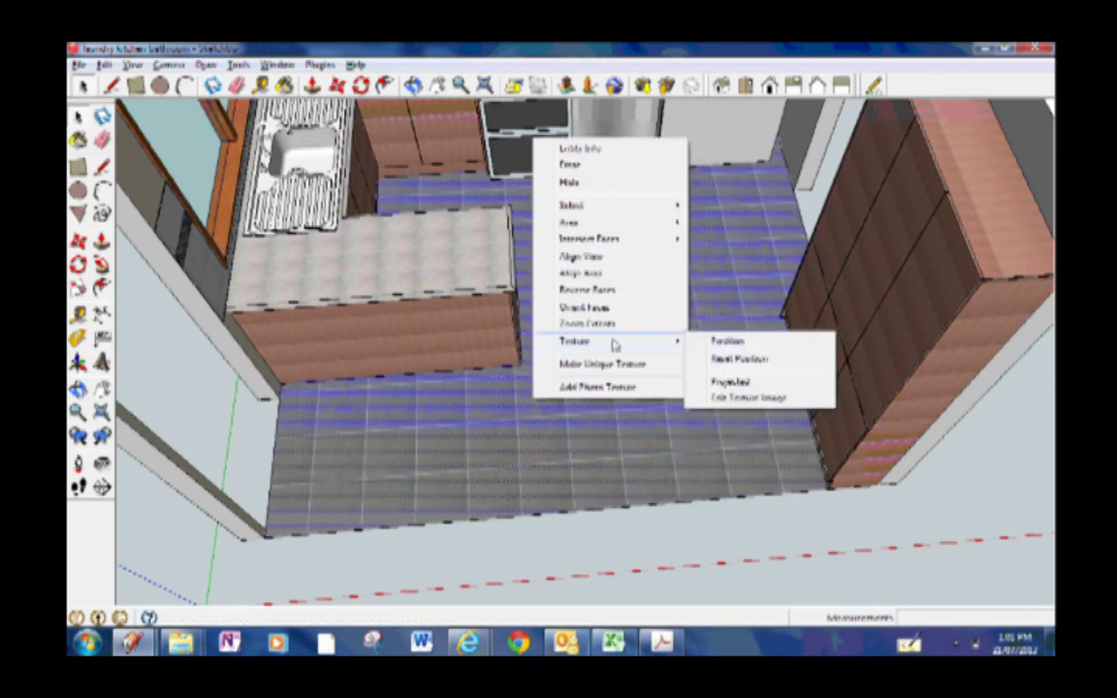
pyautogui.click(727, 342)
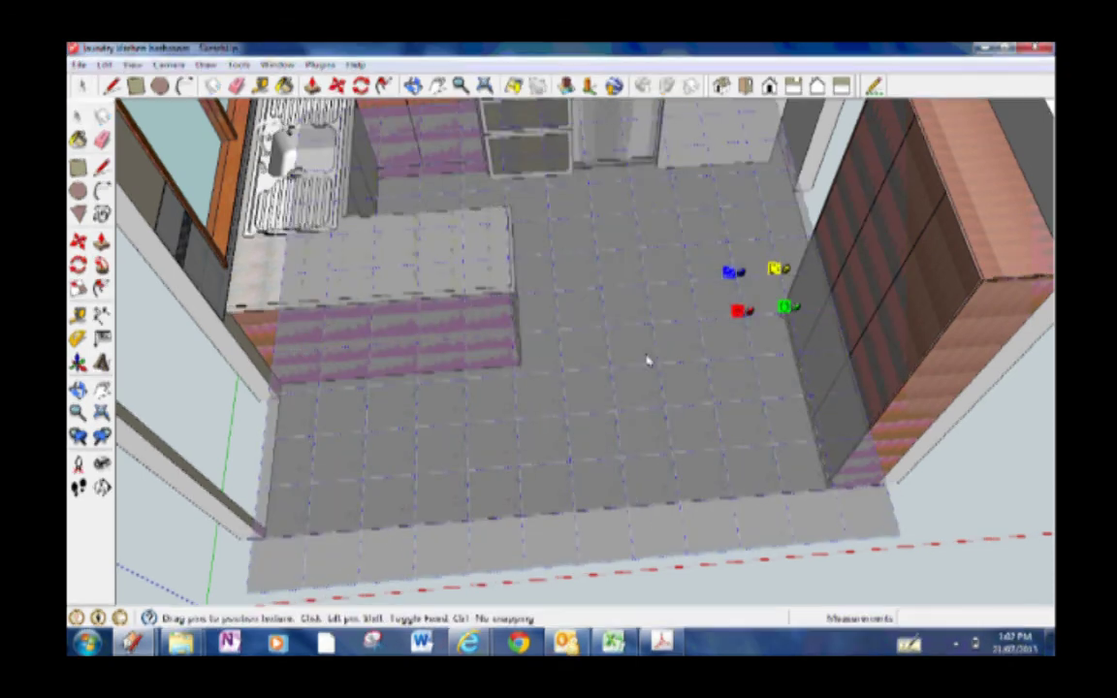
pyautogui.moveTo(586, 368); pyautogui.dragTo(554, 375)
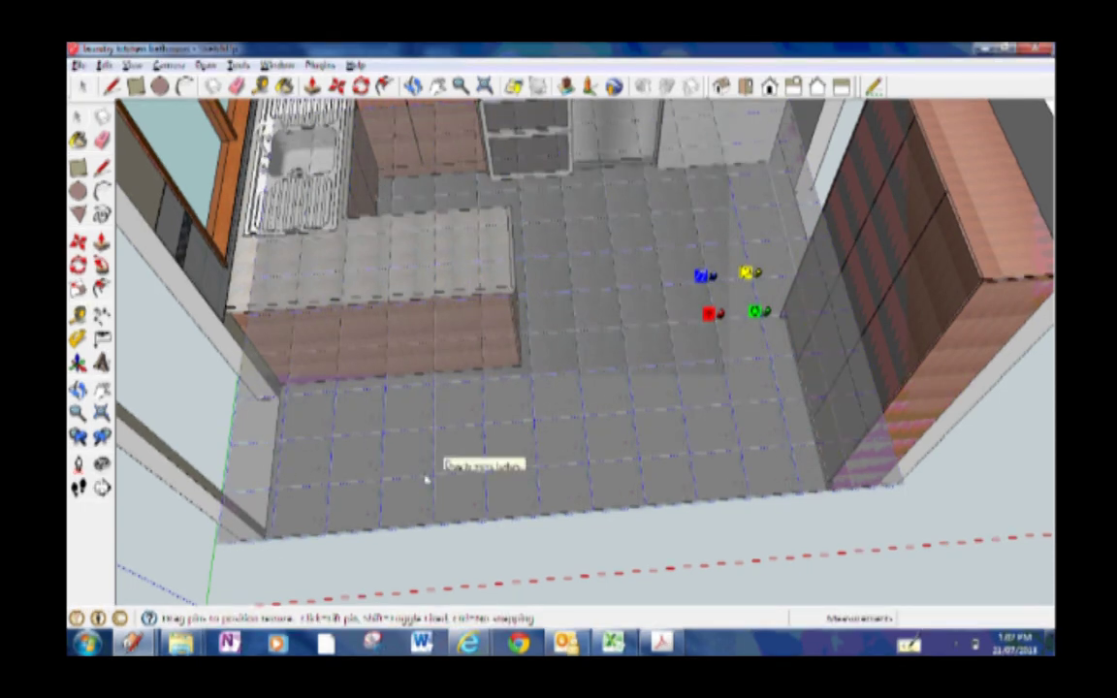
pyautogui.moveTo(538, 451); pyautogui.dragTo(566, 449)
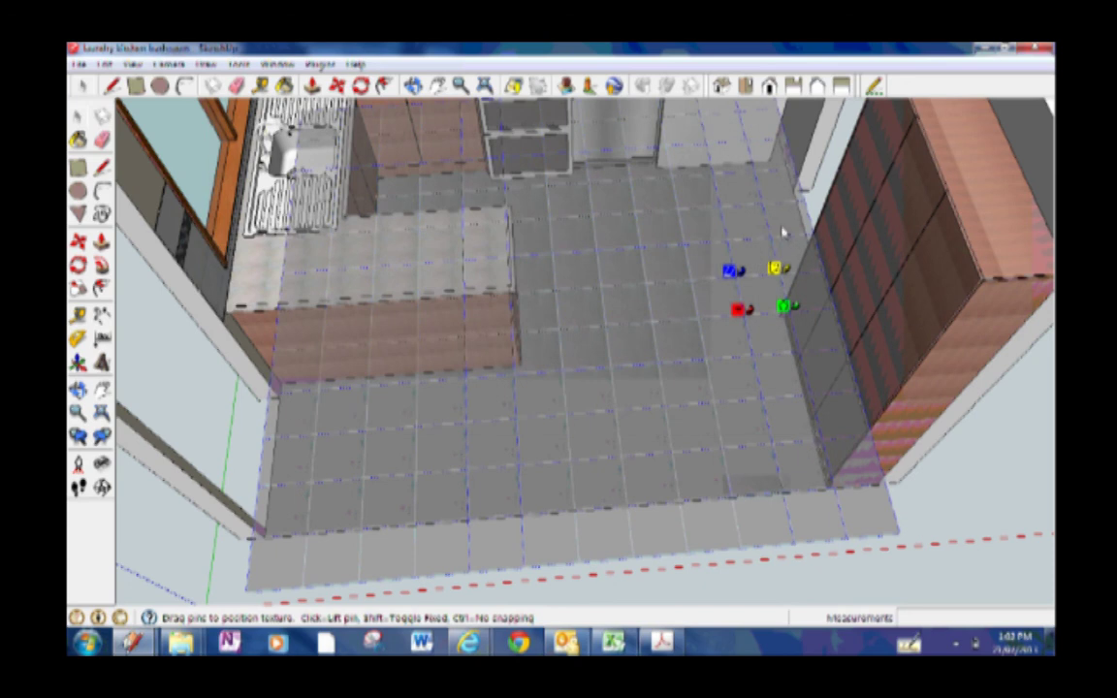
pyautogui.click(89, 91)
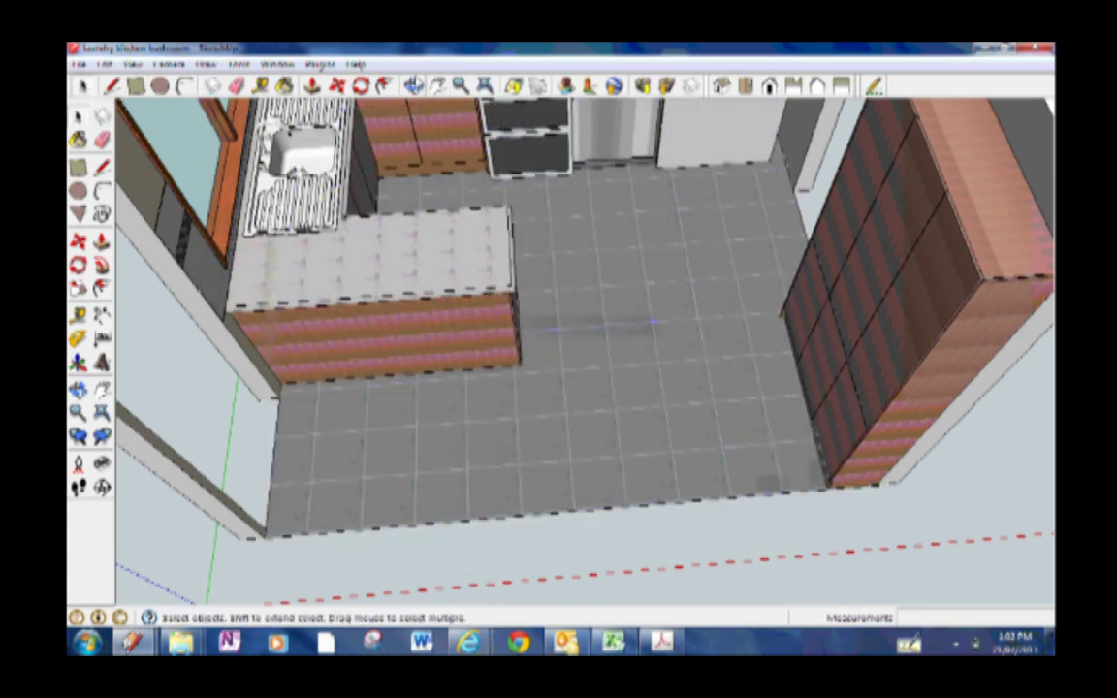
# Step: Orbit and zoom in close to the tall cabinet's base
pyautogui.click(77, 389)
pyautogui.moveTo(396, 370); pyautogui.dragTo(494, 304)
pyautogui.scroll(5, 524, 291)
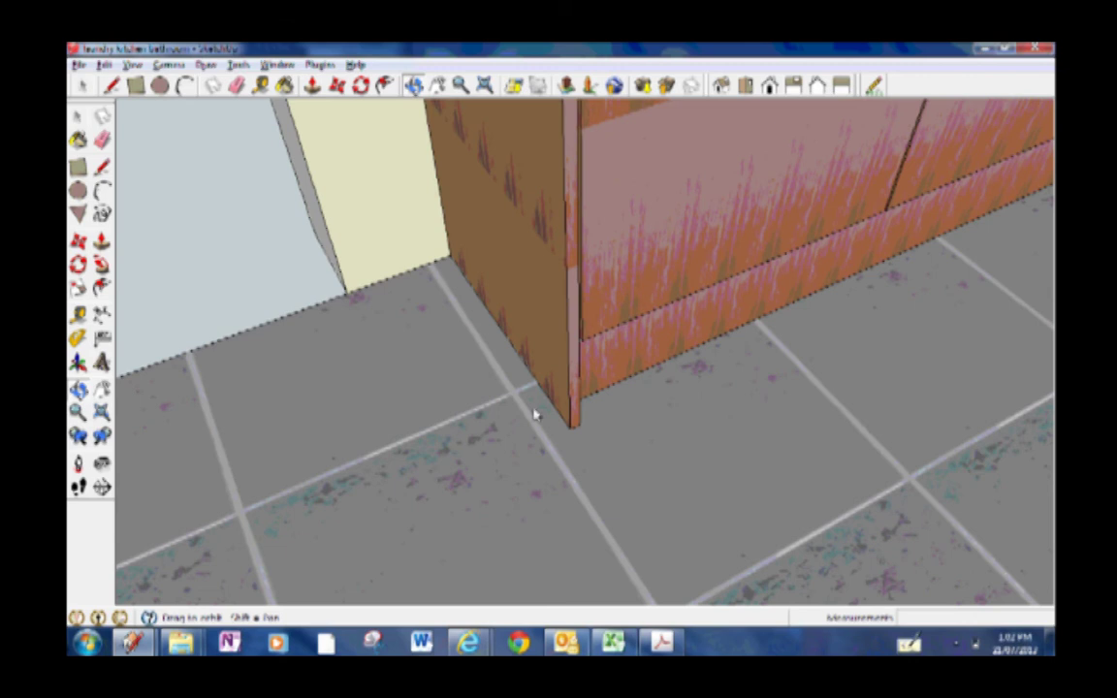
pyautogui.moveTo(548, 419); pyautogui.dragTo(631, 519)
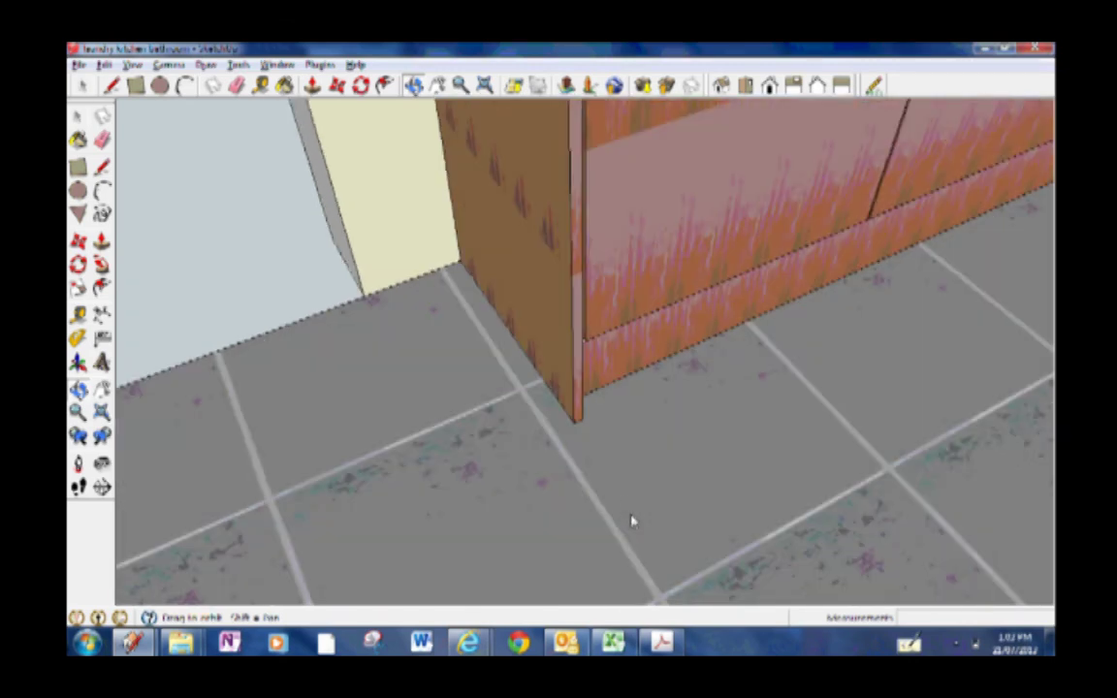
# Step: Shift the floor tile texture so a grout line meets the cabinet's corner
pyautogui.press('space')
pyautogui.click(622, 503)
pyautogui.rightClick(622, 505)
pyautogui.moveTo(661, 441)
pyautogui.click(814, 440)
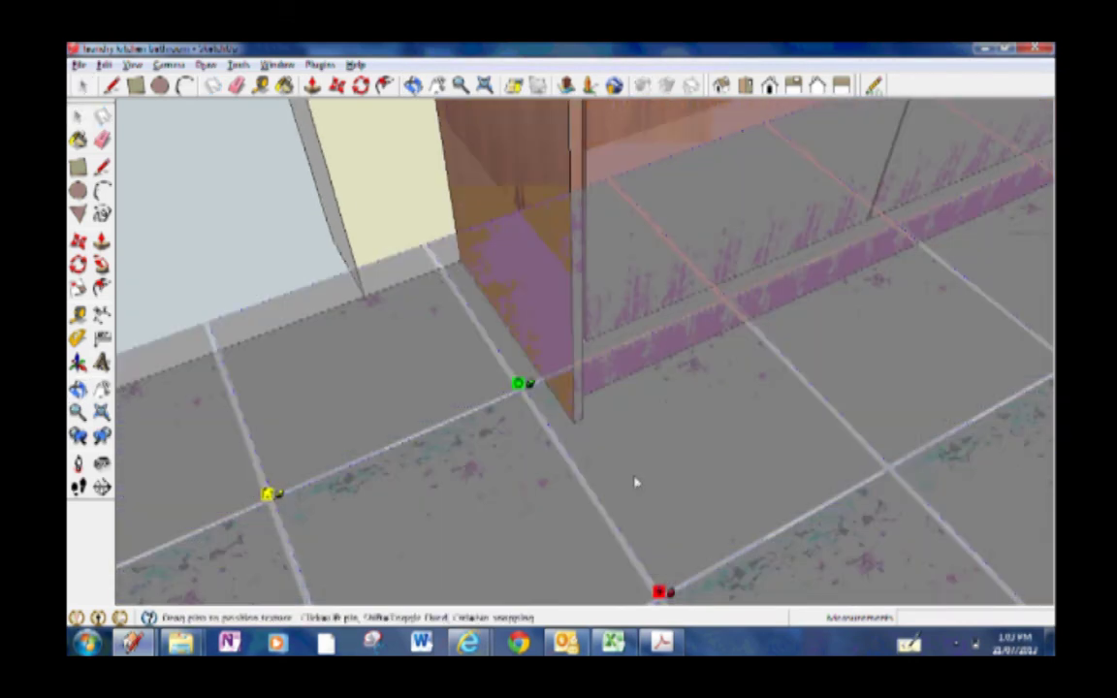
pyautogui.moveTo(635, 485); pyautogui.dragTo(643, 477)
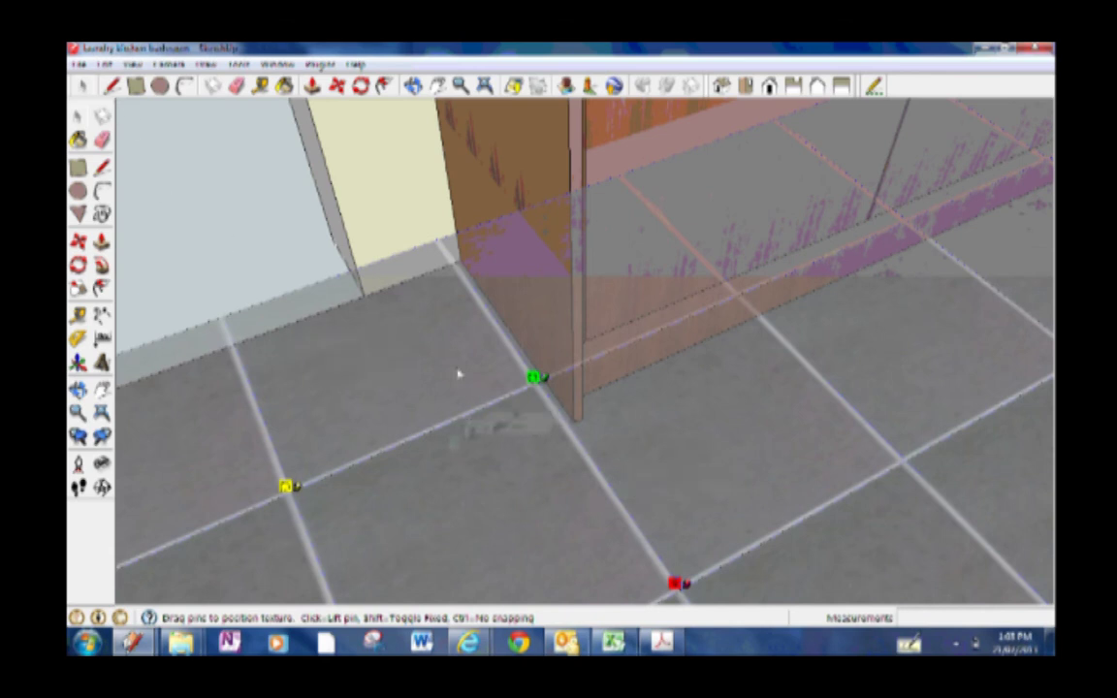
pyautogui.press('Return')
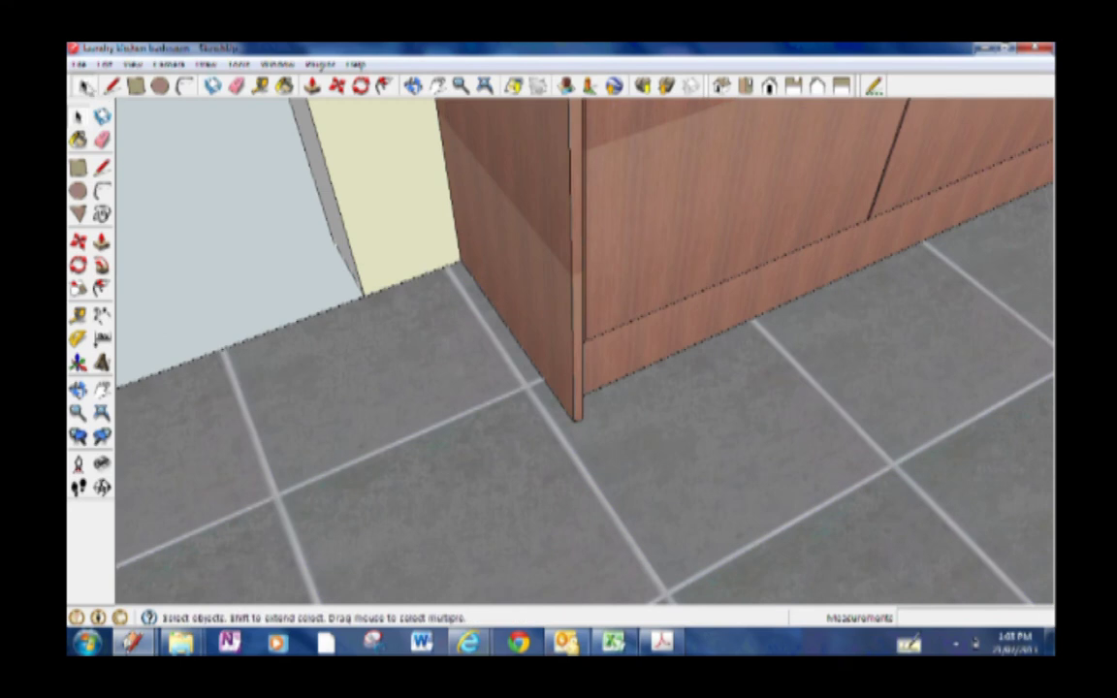
# Step: Switch to the Orbit tool to pull back over the kitchen
pyautogui.click(415, 89)
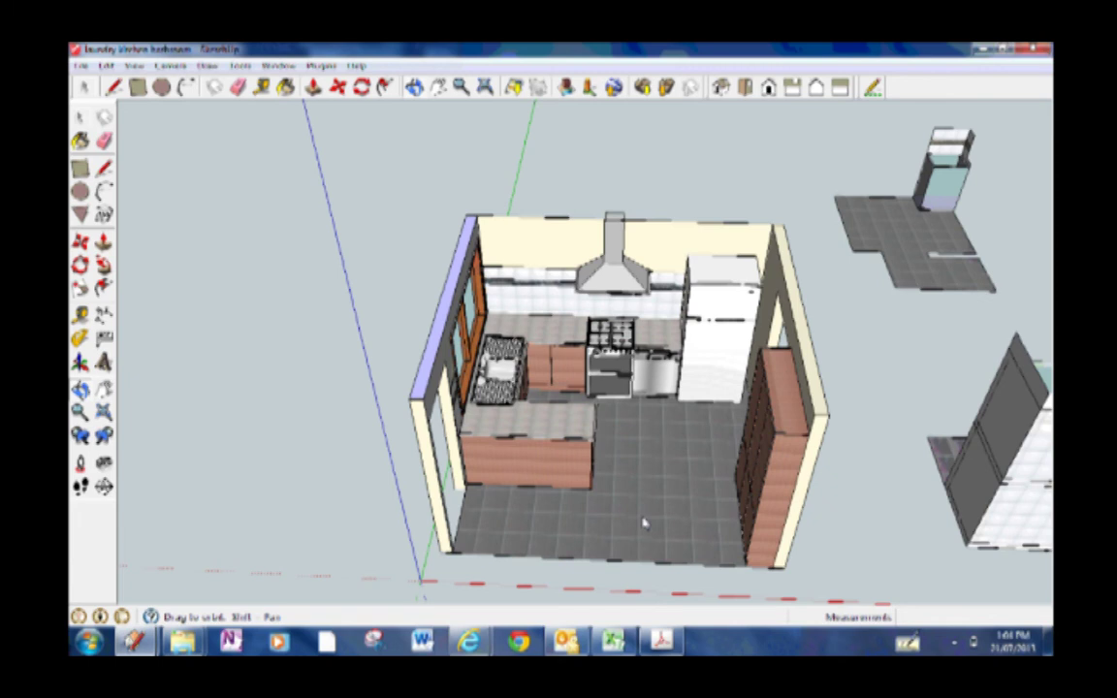
# Step: Orbit and zoom from the kitchen to the bathroom's shower tray and vanity
pyautogui.moveTo(643, 516); pyautogui.dragTo(817, 415, button='middle')
pyautogui.scroll(5, 703, 451)
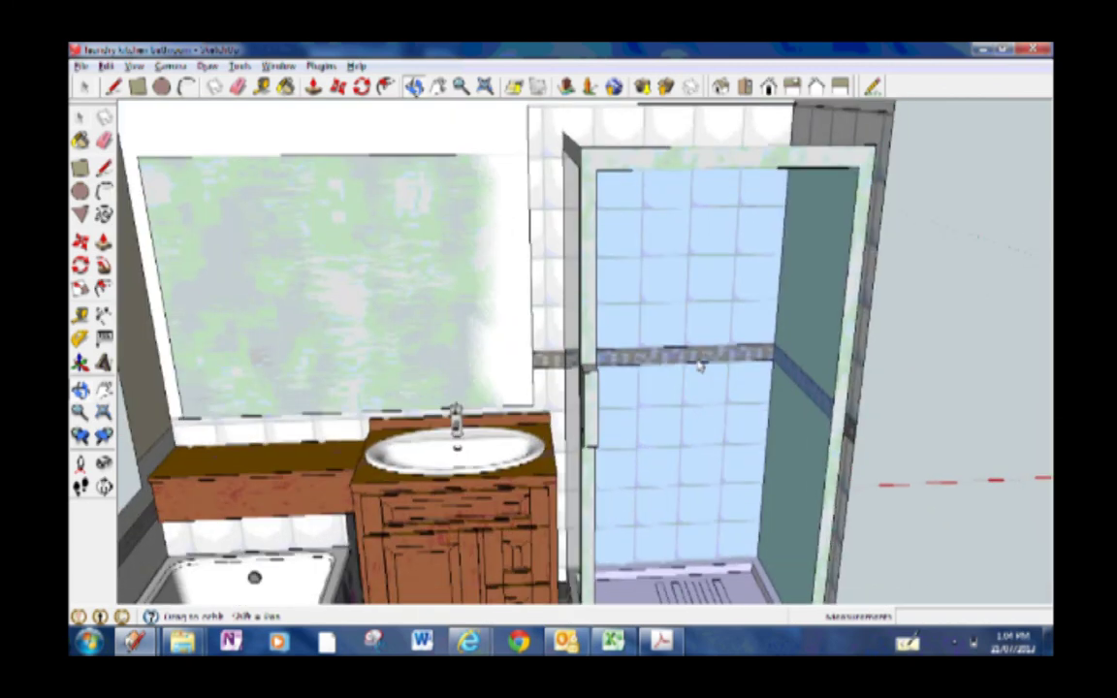
pyautogui.scroll(-2, 706, 334)
pyautogui.moveTo(706, 337); pyautogui.dragTo(531, 266, button='middle')
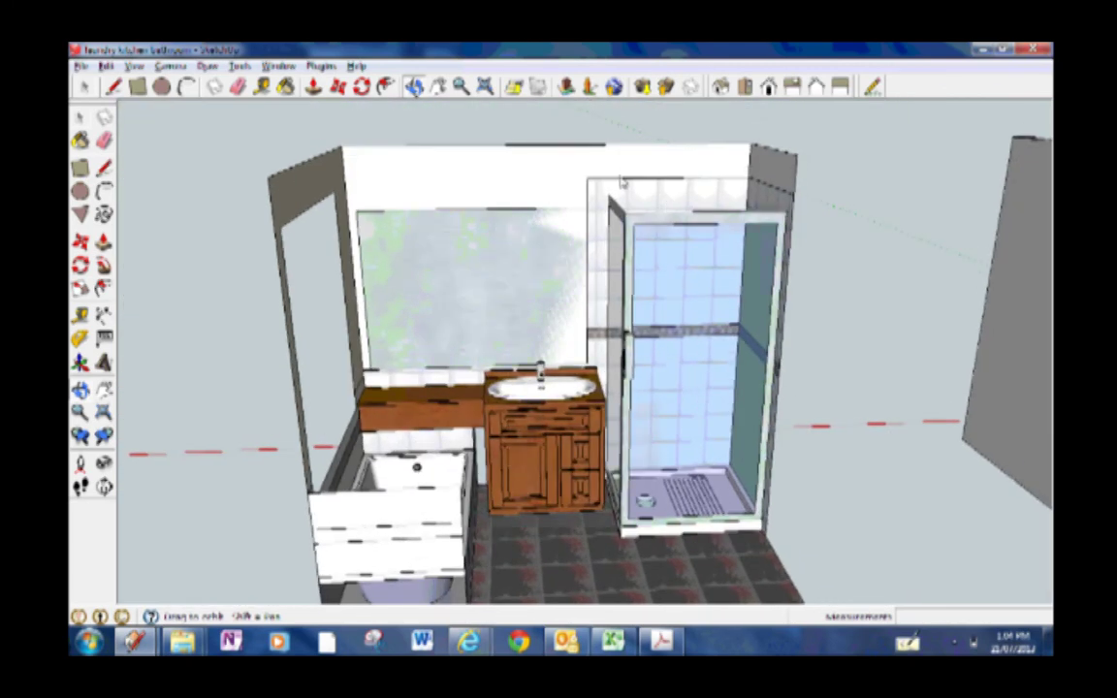
pyautogui.scroll(2, 617, 191)
pyautogui.scroll(-4, 636, 291)
pyautogui.scroll(5, 651, 402)
pyautogui.scroll(3, 621, 402)
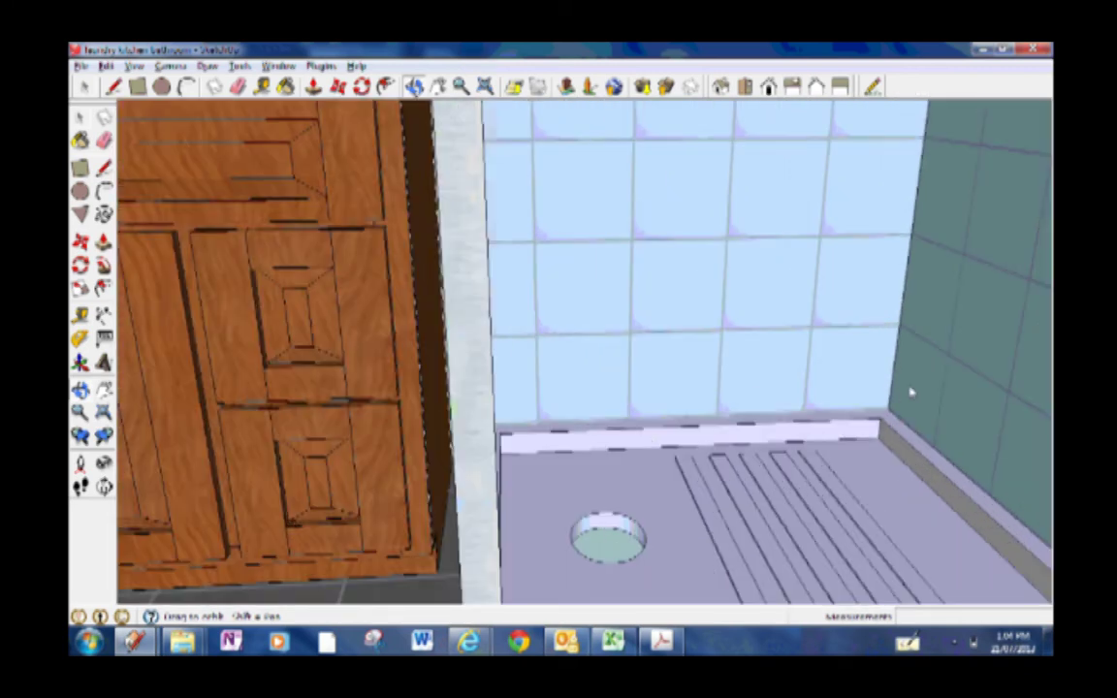
pyautogui.scroll(-2, 770, 409)
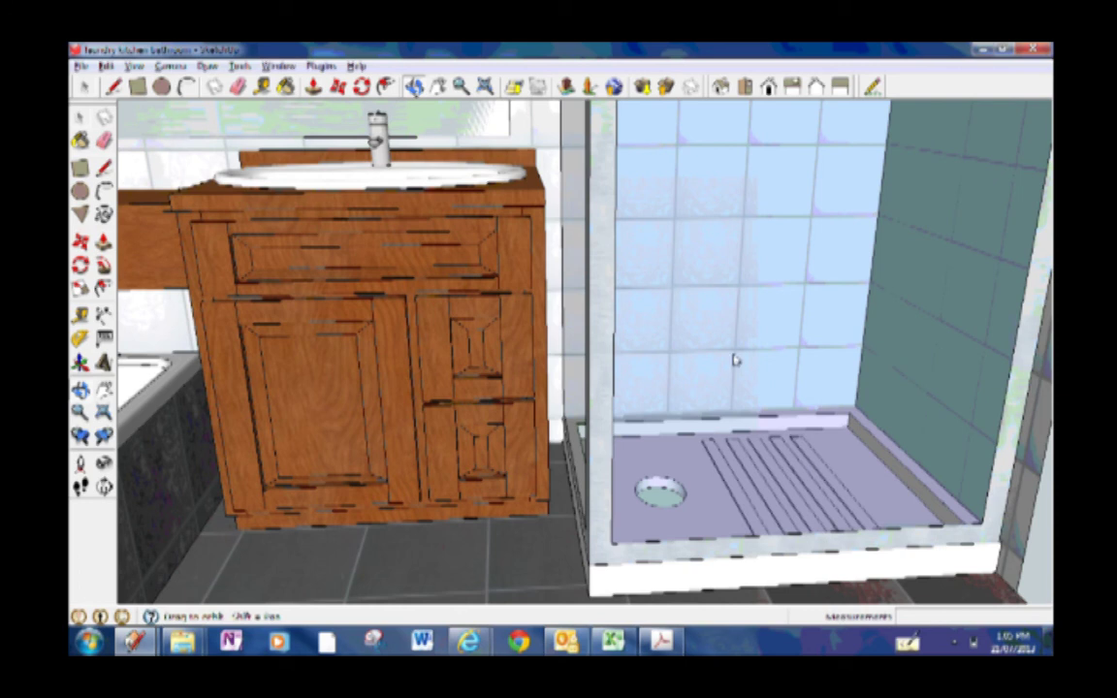
# Step: Zoom toward the shower corner and orbit the glass door into view
pyautogui.scroll(-3, 691, 370)
pyautogui.scroll(-3, 692, 370)
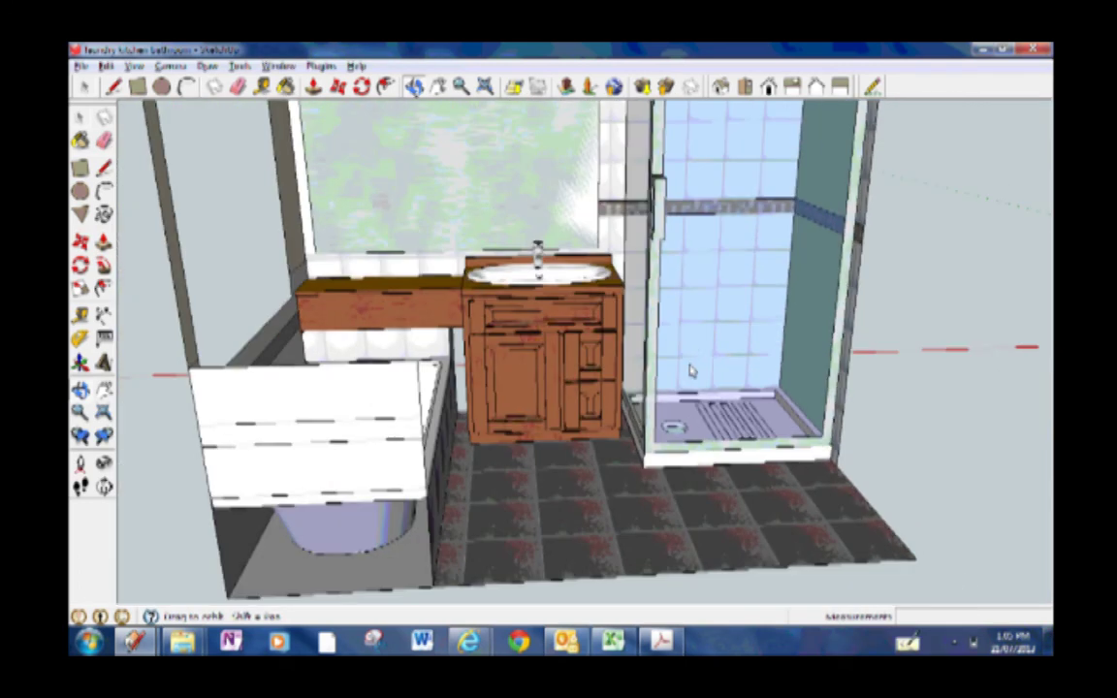
pyautogui.scroll(4, 691, 370)
pyautogui.scroll(-2, 679, 366)
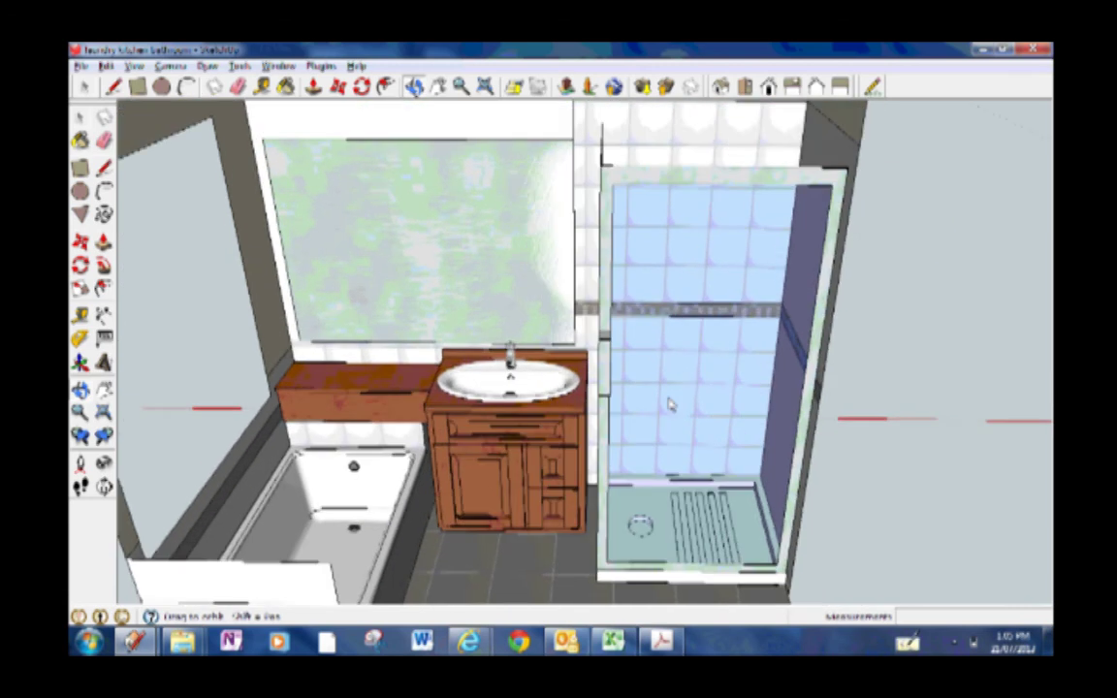
pyautogui.scroll(5, 665, 402)
pyautogui.moveTo(692, 359); pyautogui.dragTo(609, 253)
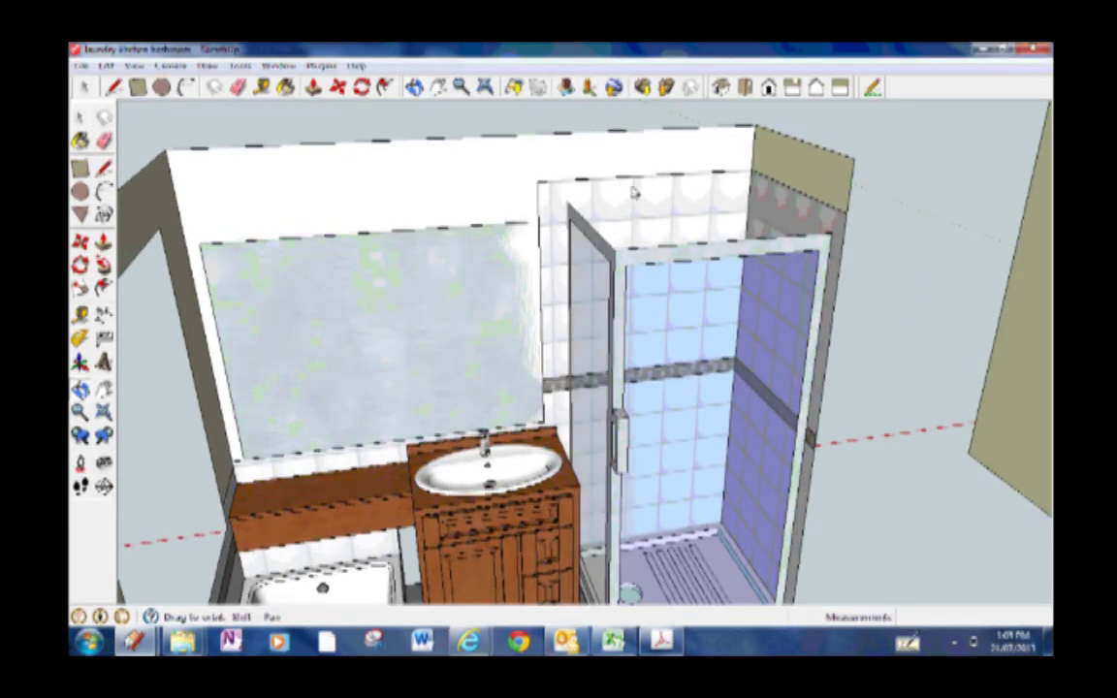
pyautogui.scroll(3, 574, 199)
pyautogui.scroll(2, 573, 199)
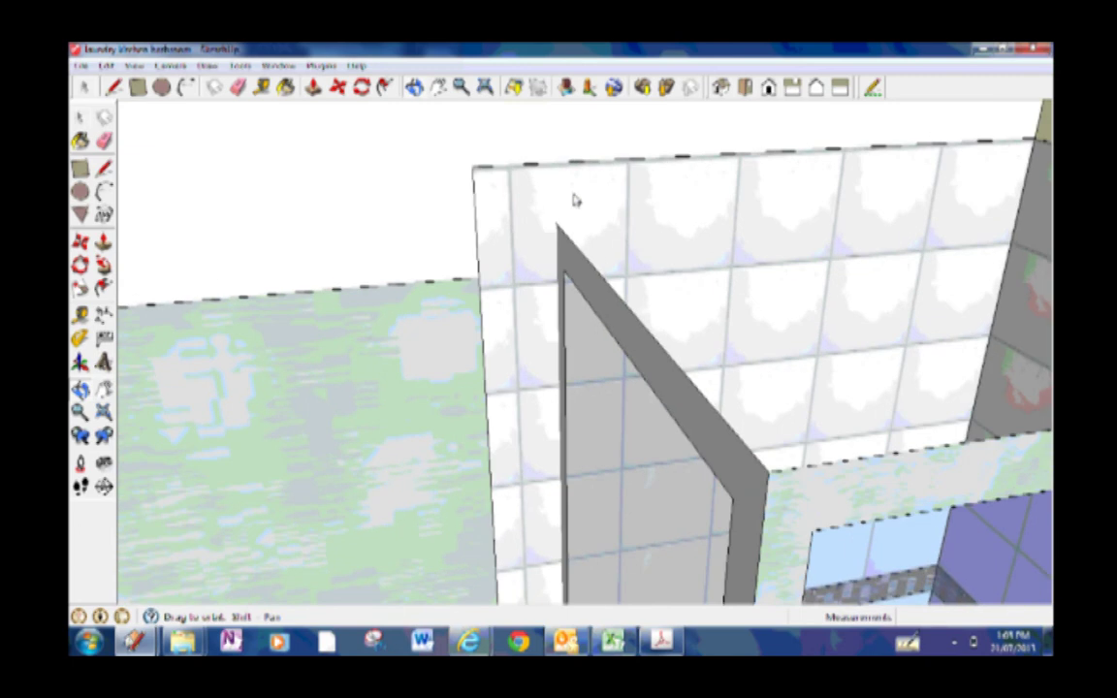
# Step: Orbit around the shower to view the blue-tiled side panel and back wall
pyautogui.moveTo(747, 398); pyautogui.dragTo(706, 327)
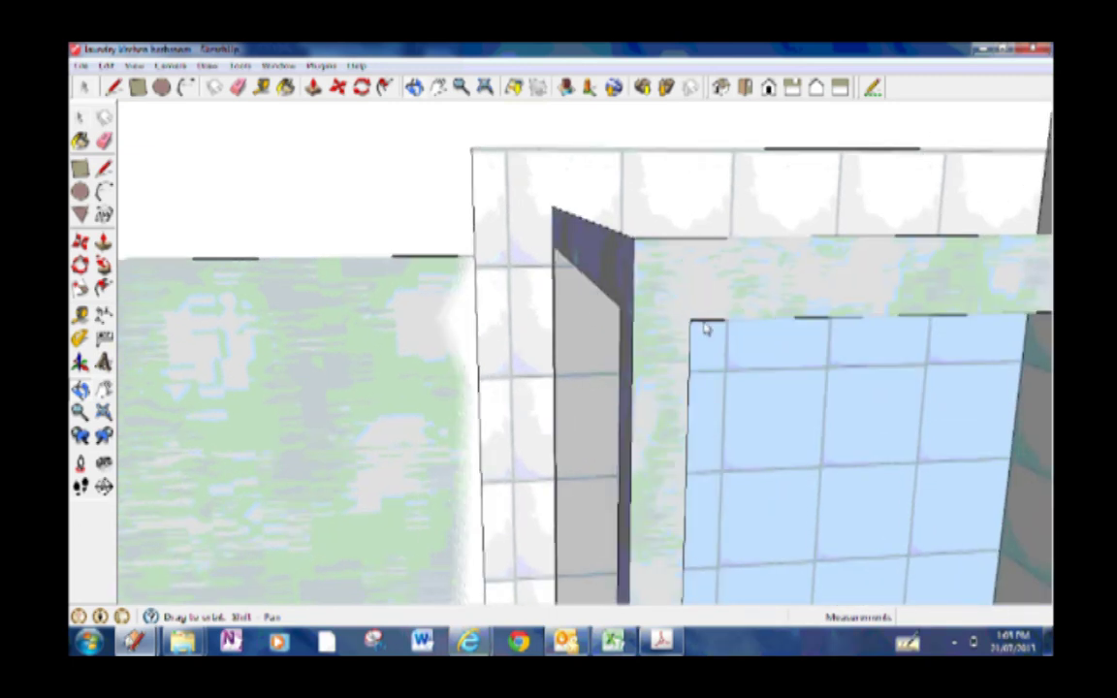
pyautogui.scroll(-1, 742, 309)
pyautogui.scroll(-2, 733, 313)
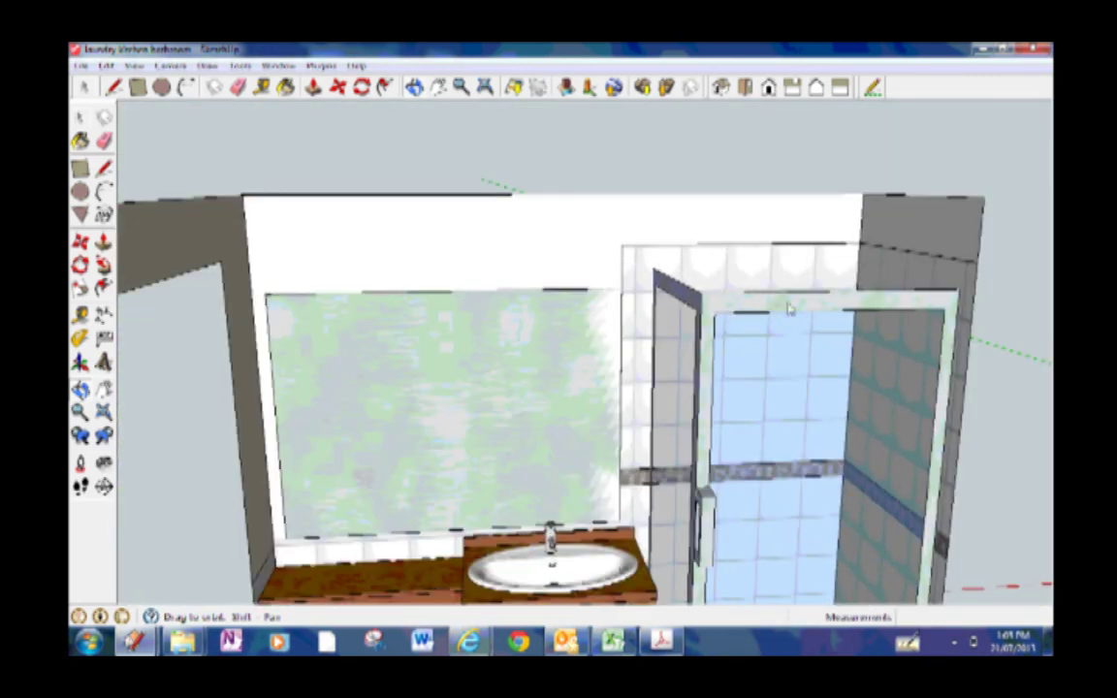
pyautogui.moveTo(783, 302)
pyautogui.mouseDown()
pyautogui.moveTo(703, 282)
pyautogui.moveTo(708, 293)
pyautogui.mouseUp()
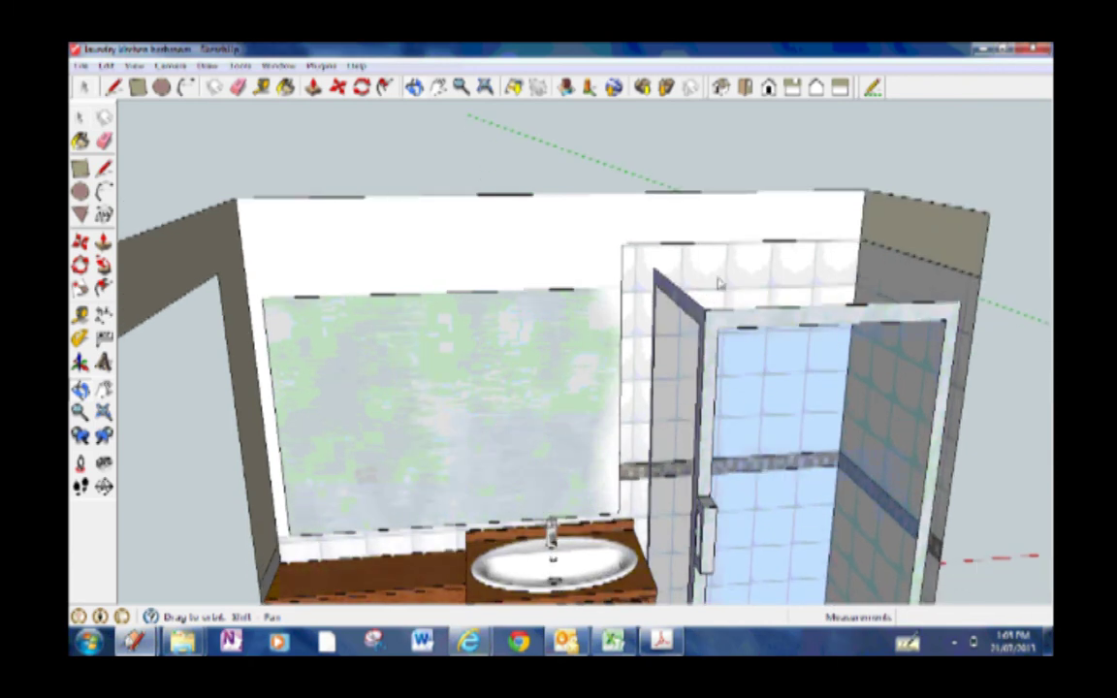
pyautogui.moveTo(706, 282); pyautogui.dragTo(669, 320)
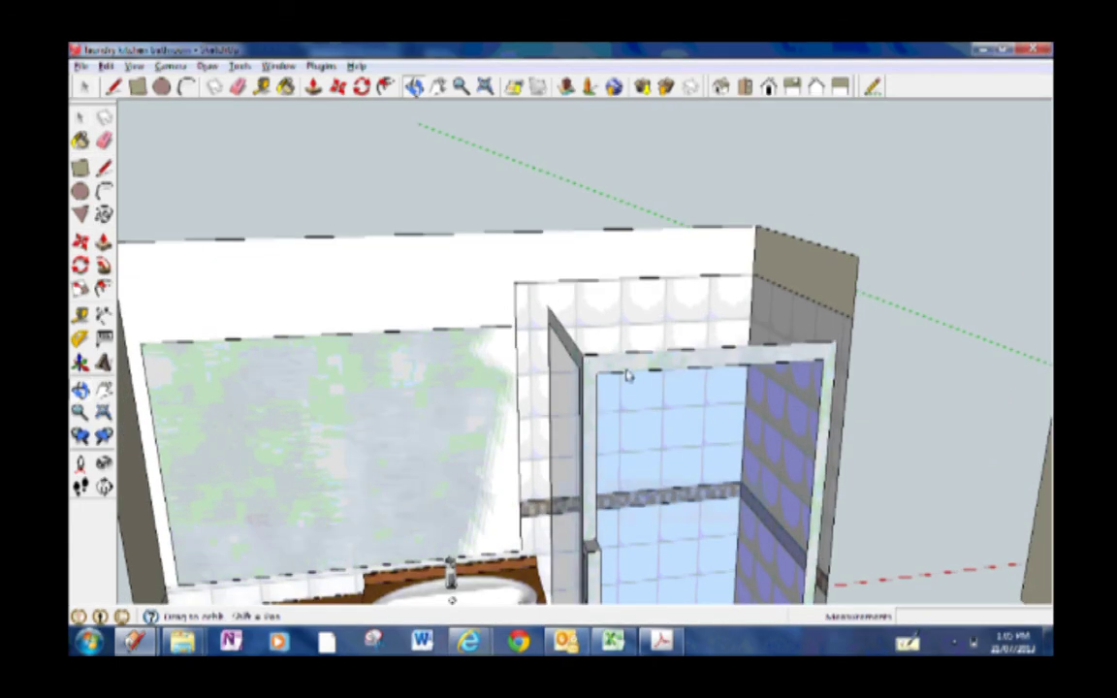
pyautogui.moveTo(630, 380); pyautogui.dragTo(543, 279)
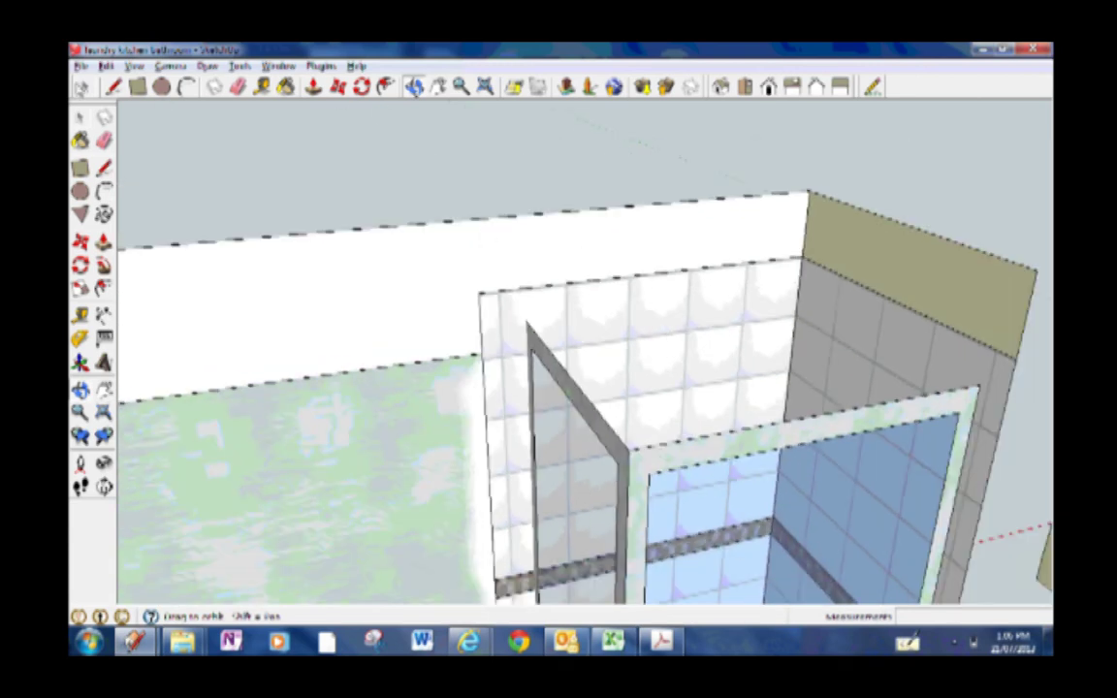
# Step: Move the top edge of the shower's back-wall tiling down 0.1 m
pyautogui.press('space')
pyautogui.click(562, 288)
pyautogui.click(562, 289)
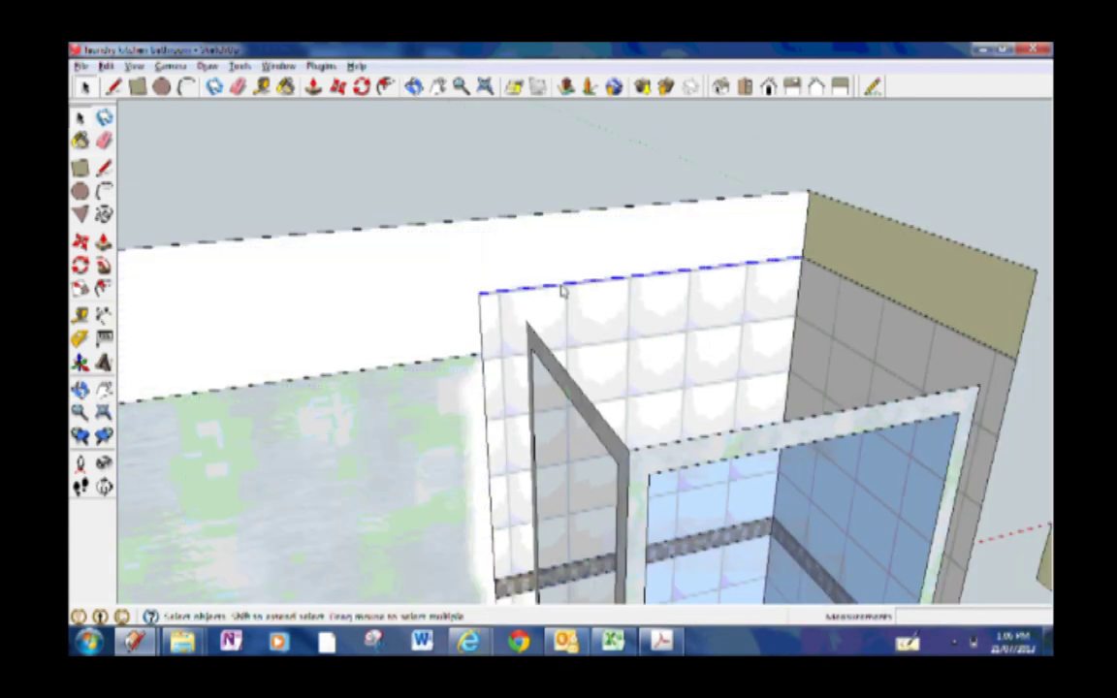
pyautogui.press('m')
pyautogui.click(563, 288)
pyautogui.click(538, 328)
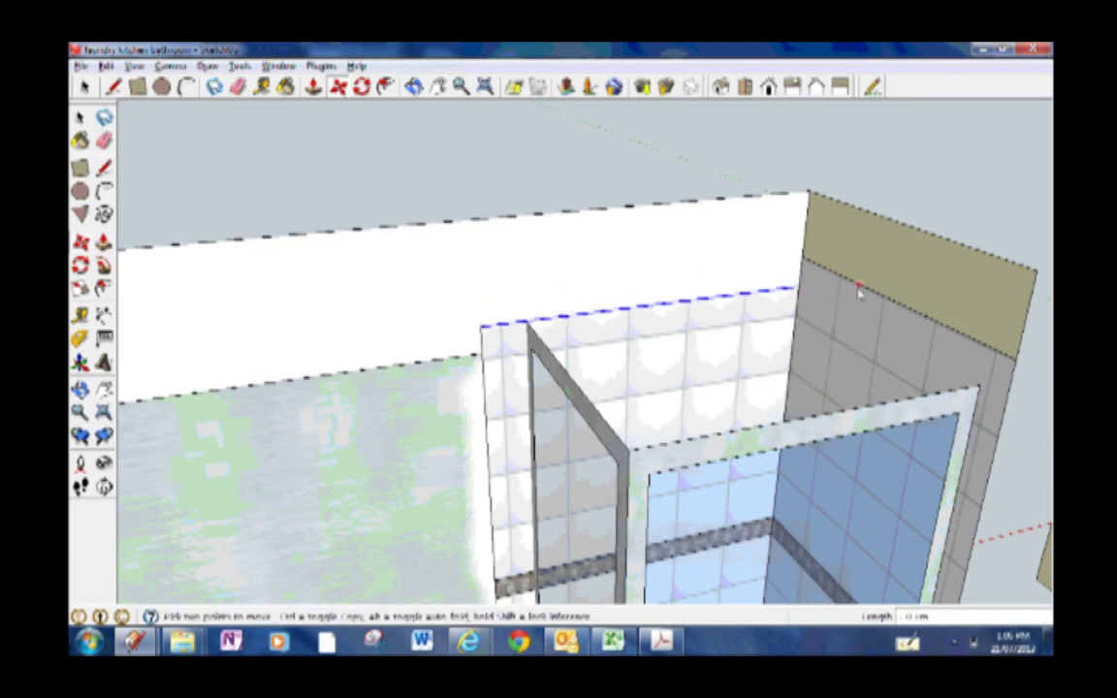
# Step: Lower the side-wall tiling's top edge by 0.1 m as well
pyautogui.press('space')
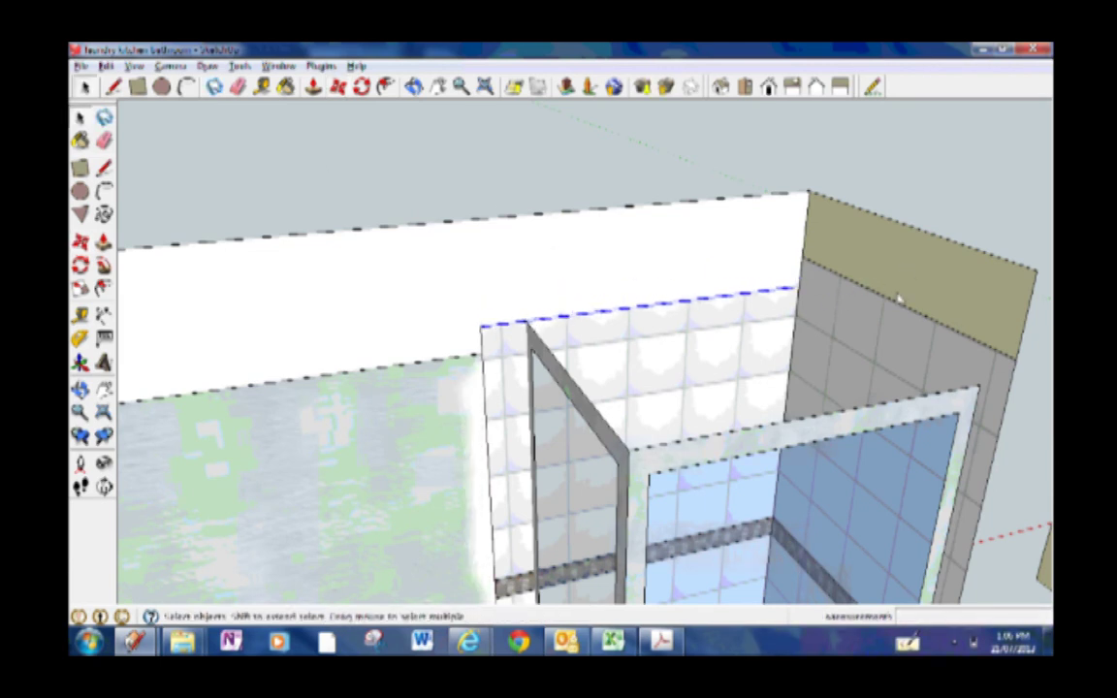
pyautogui.click(898, 308)
pyautogui.press('m')
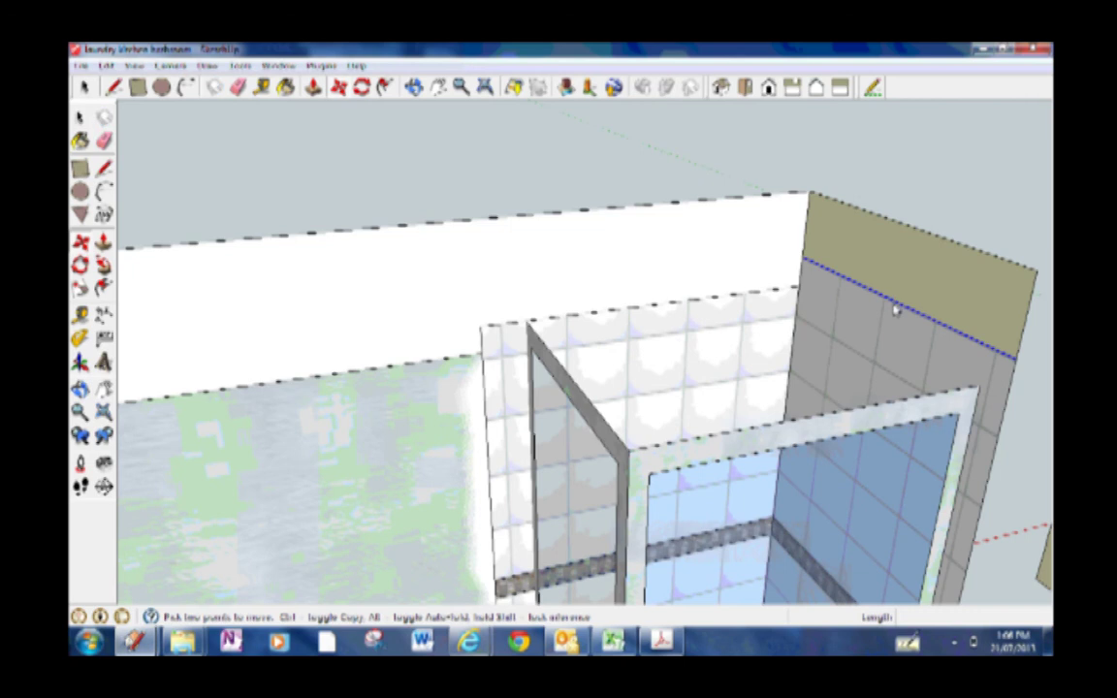
pyautogui.click(890, 308)
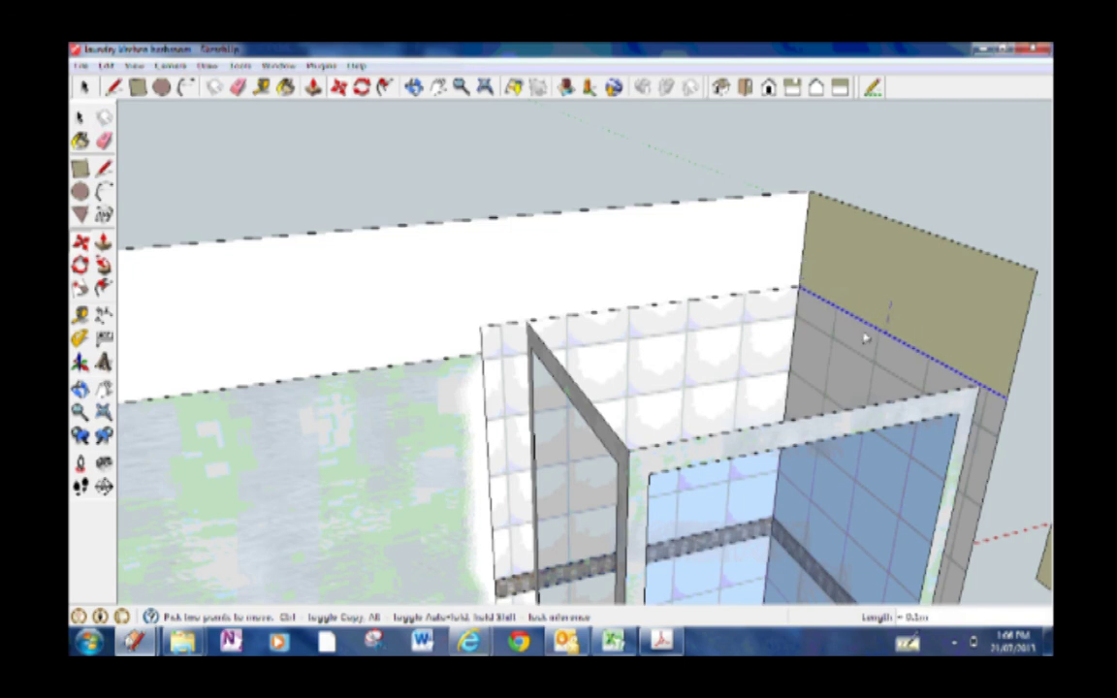
pyautogui.click(414, 86)
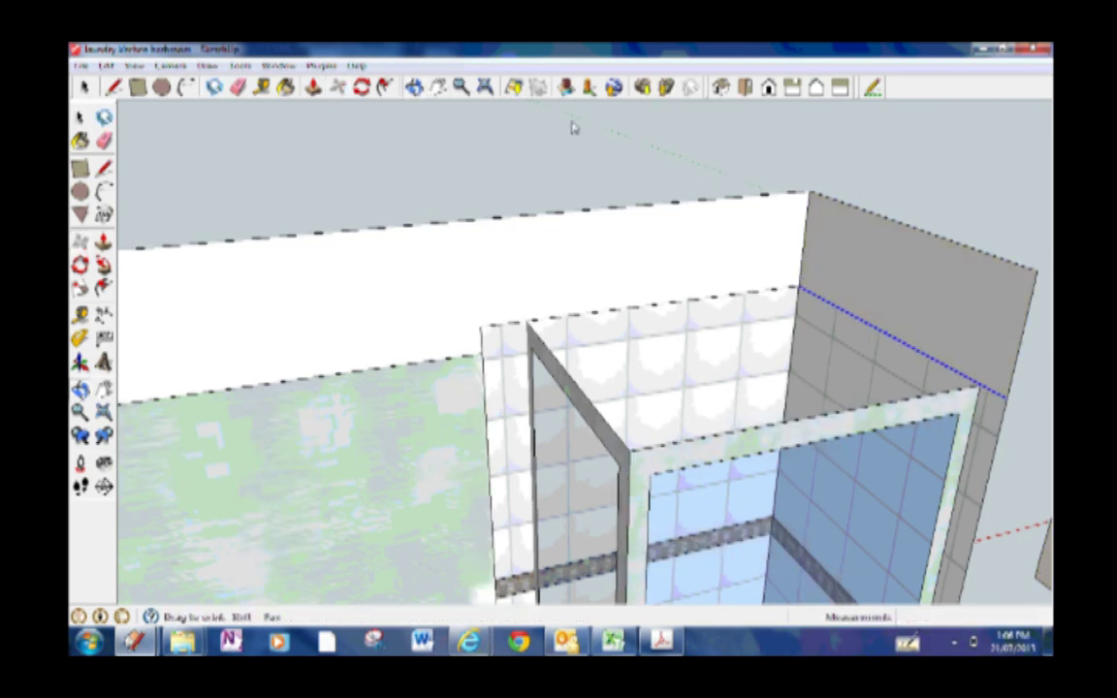
# Step: Orbit out to view the whole bathroom from a lower angle
pyautogui.press('space')
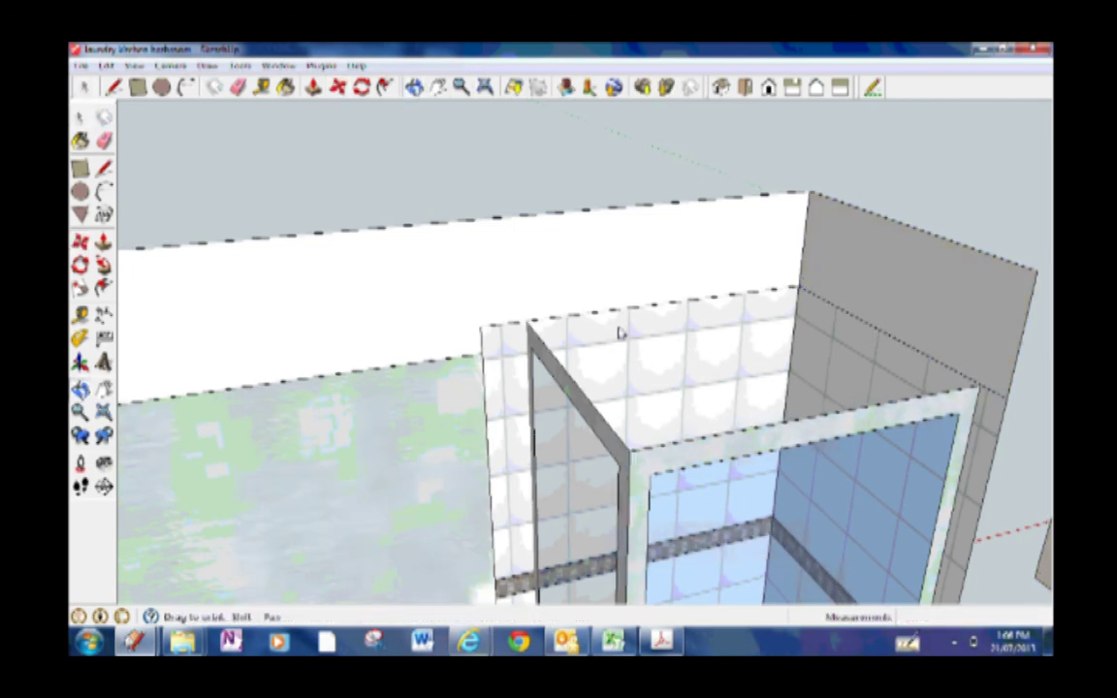
pyautogui.moveTo(543, 242); pyautogui.dragTo(613, 288, button='middle')
pyautogui.scroll(-5, 612, 288)
pyautogui.moveTo(606, 270); pyautogui.dragTo(629, 374)
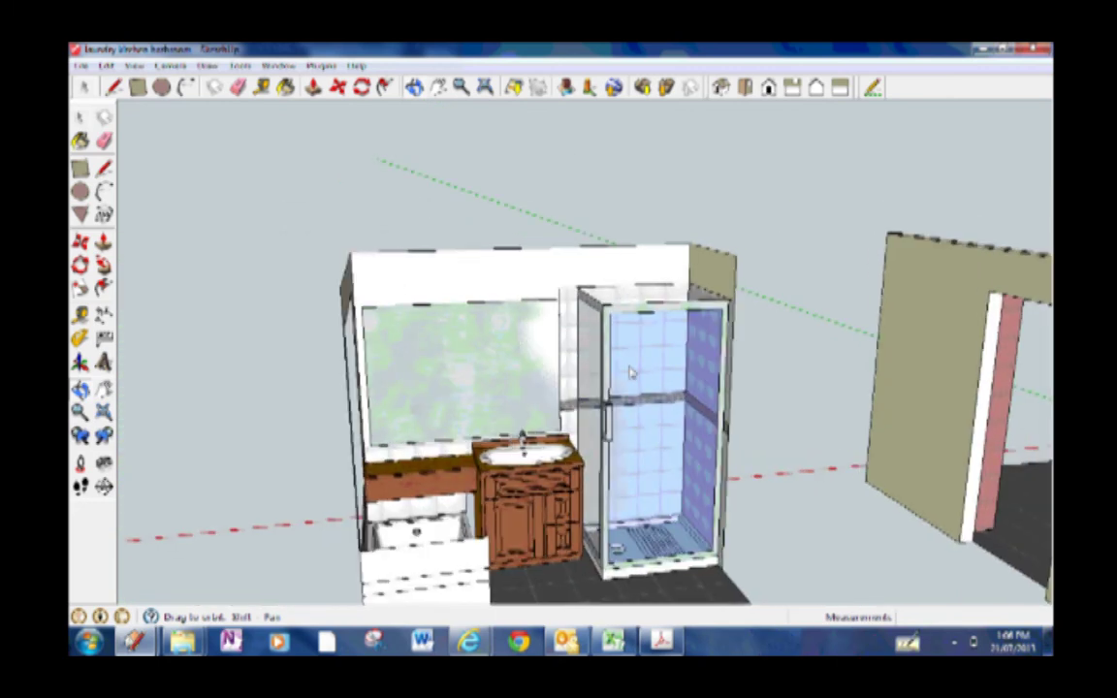
# Step: Orbit and zoom in until the grey-tiled bath front and dark floor tiles beside the vanity fill the view
pyautogui.scroll(3, 630, 324)
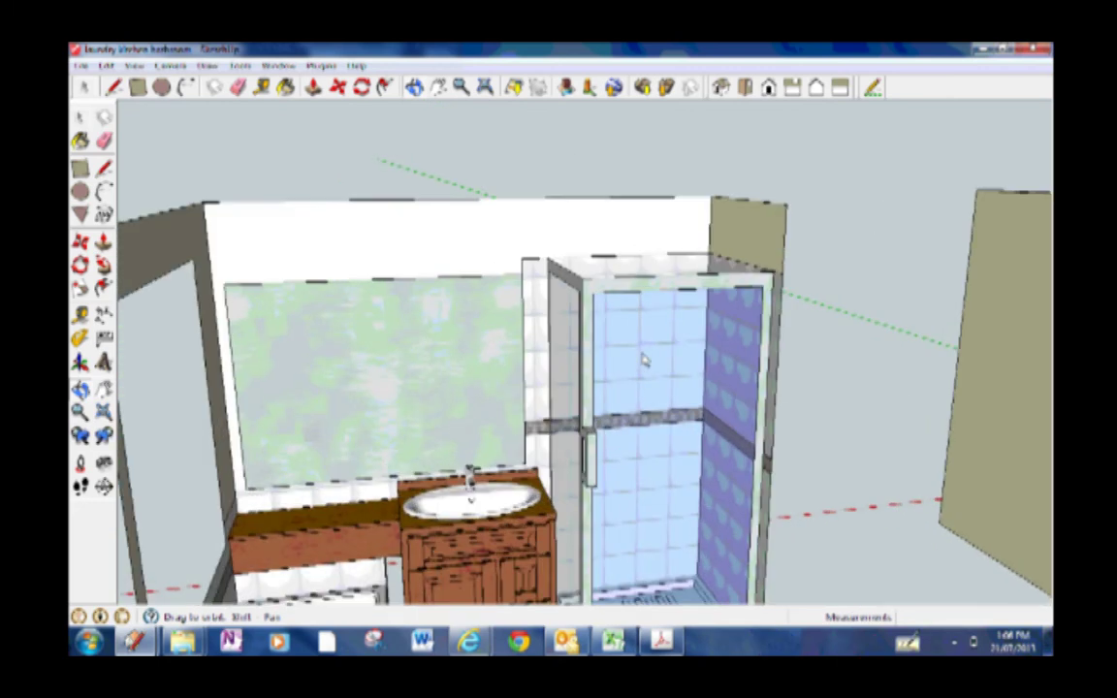
pyautogui.moveTo(630, 324); pyautogui.dragTo(655, 317)
pyautogui.scroll(-2, 663, 362)
pyautogui.moveTo(663, 362); pyautogui.dragTo(622, 385)
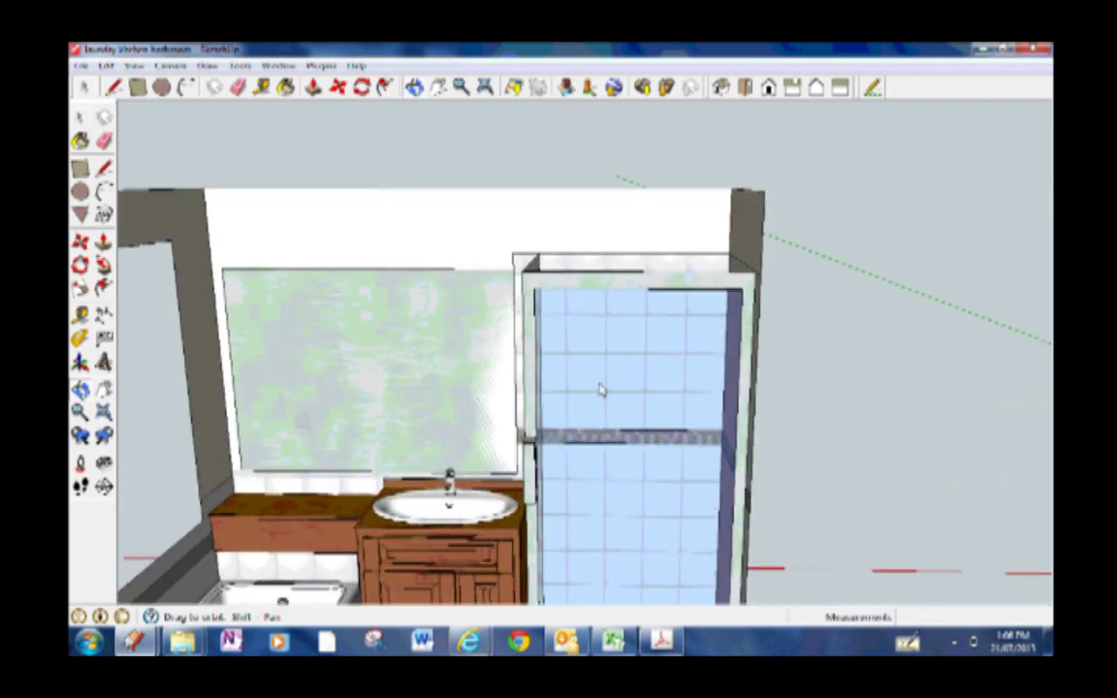
pyautogui.moveTo(601, 390); pyautogui.dragTo(695, 415)
pyautogui.scroll(-5, 692, 415)
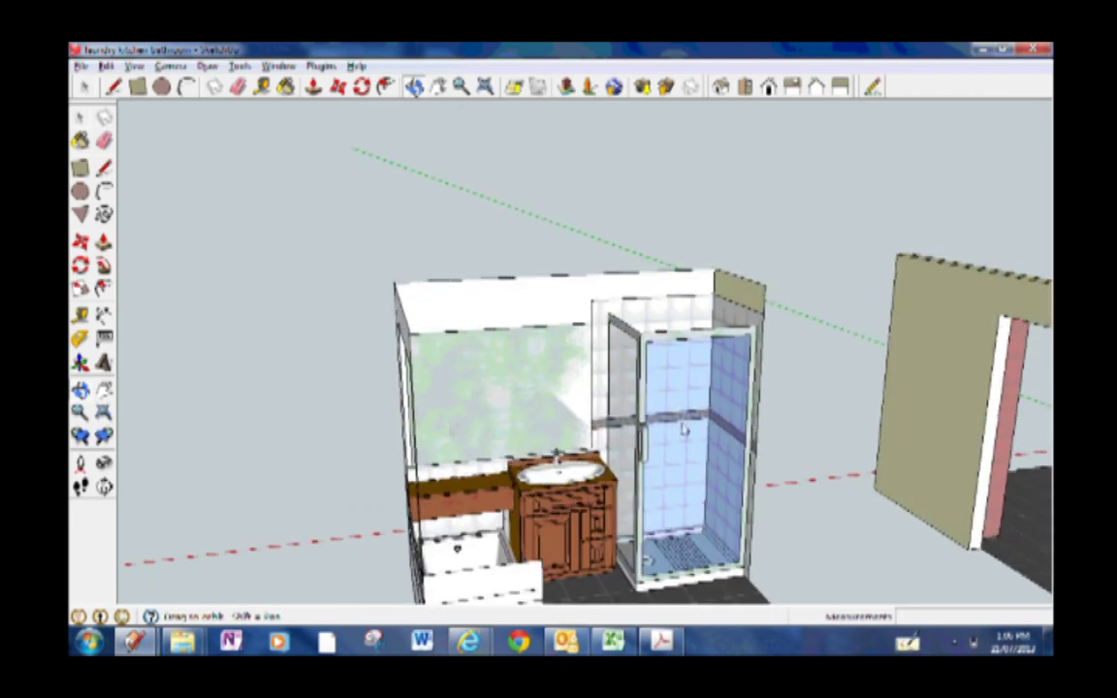
pyautogui.moveTo(693, 395); pyautogui.dragTo(573, 436)
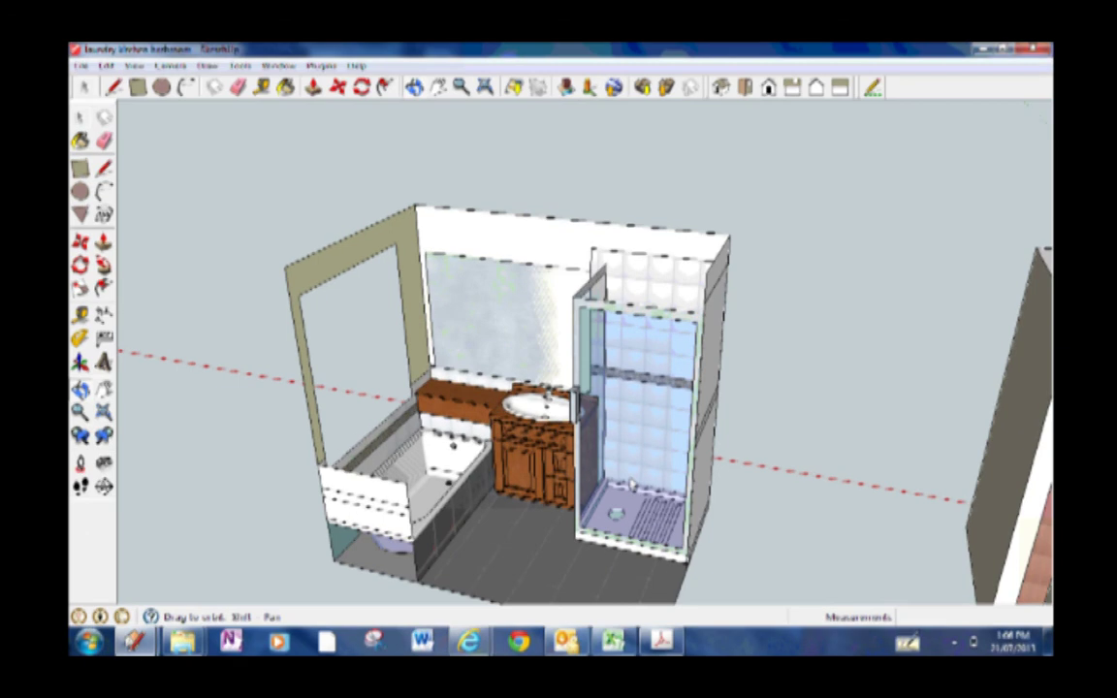
pyautogui.moveTo(582, 432); pyautogui.dragTo(553, 414)
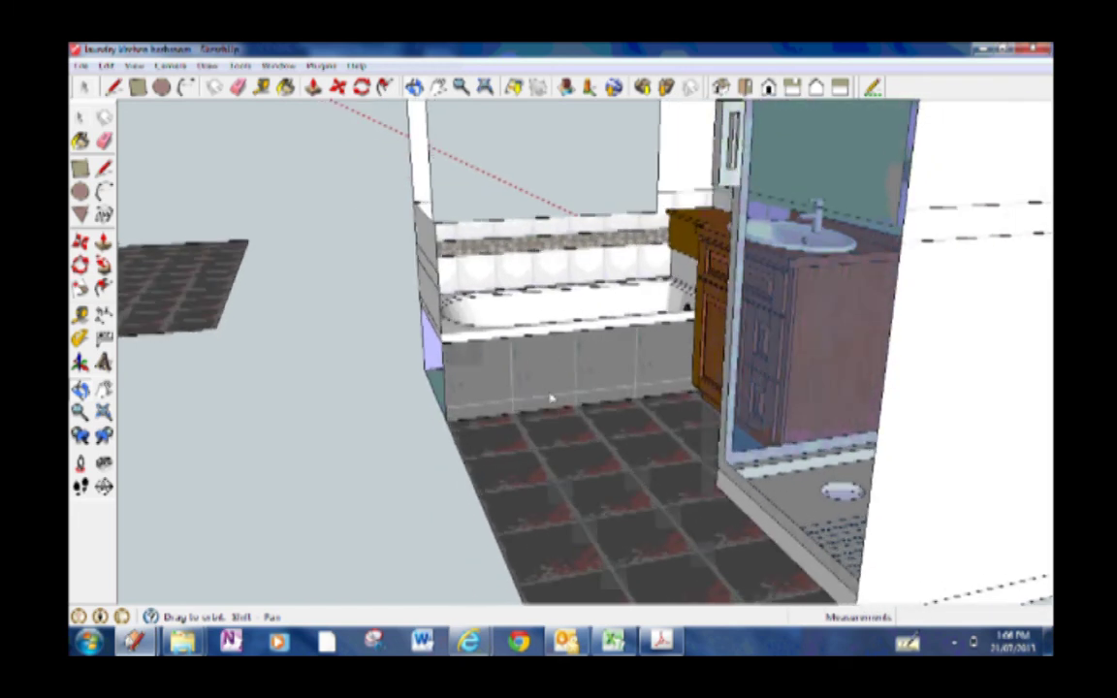
# Step: Bring up the Materials panel, shift it left, and show the materials already used in the model
pyautogui.scroll(5, 553, 364)
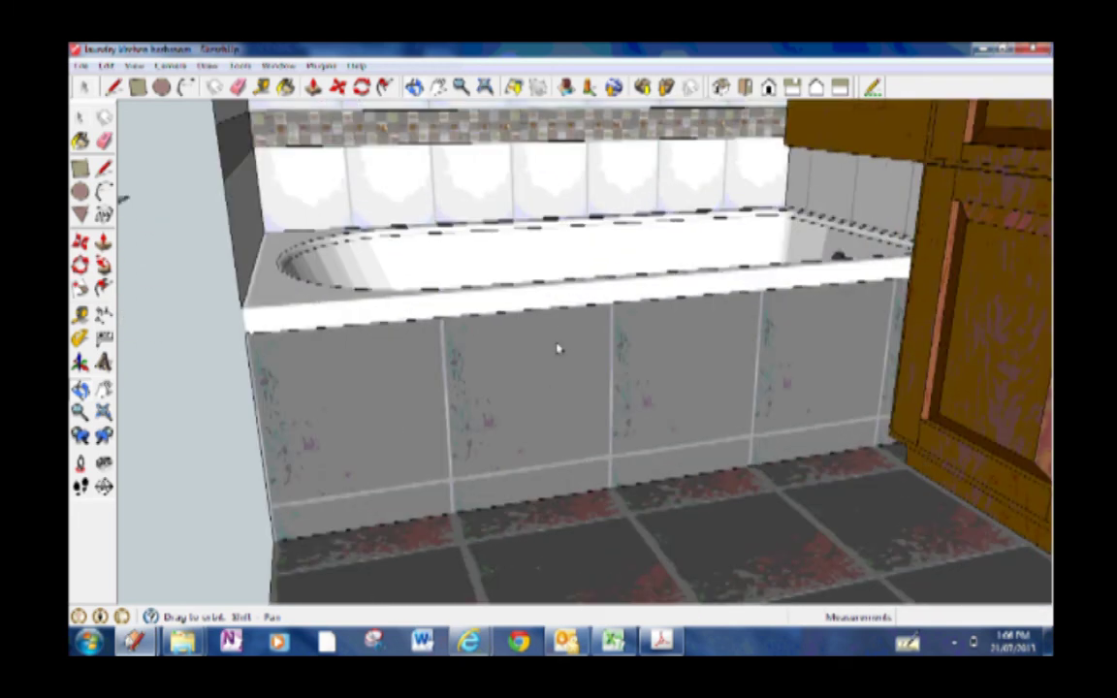
pyautogui.scroll(-3, 612, 373)
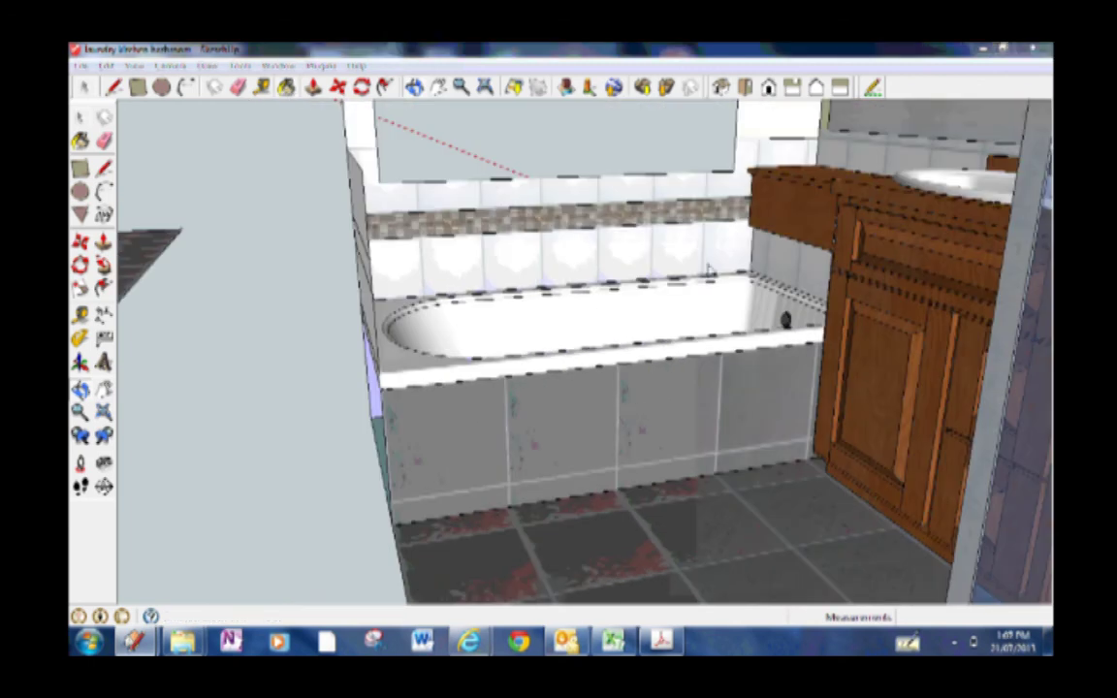
pyautogui.click(285, 86)
pyautogui.moveTo(309, 133); pyautogui.dragTo(250, 133)
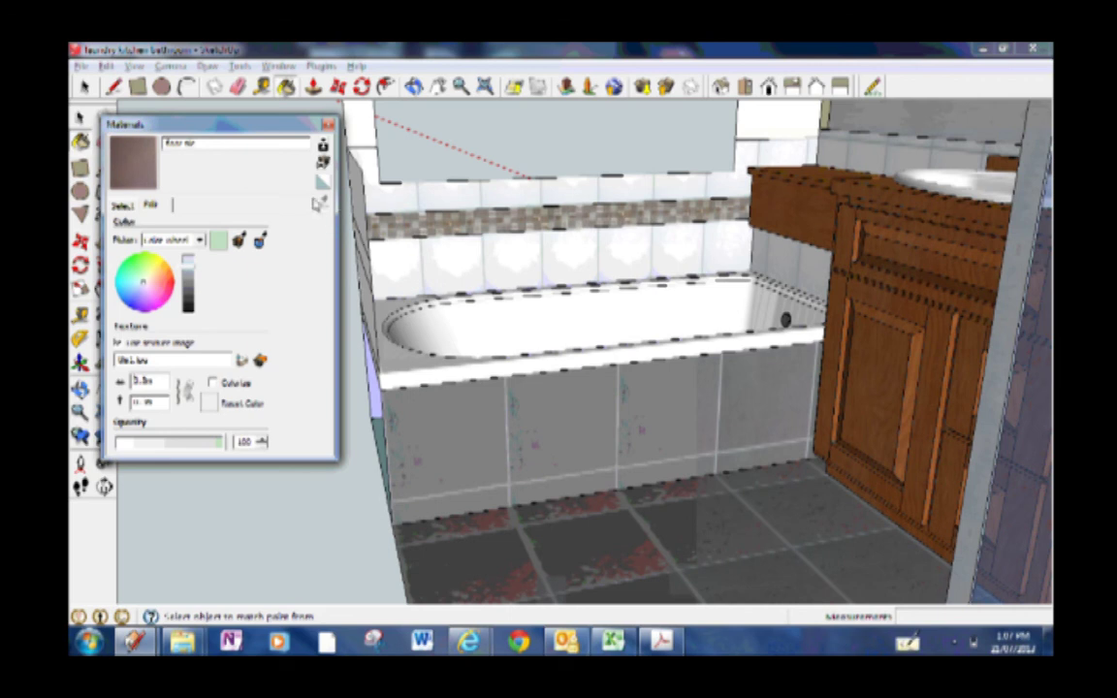
pyautogui.click(121, 205)
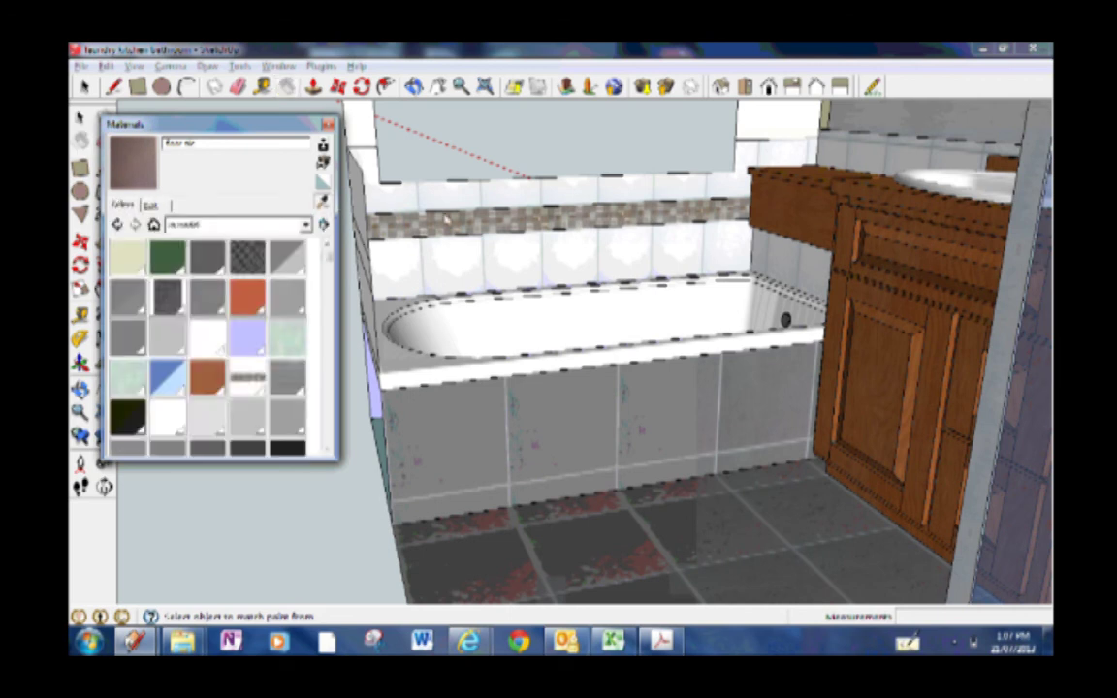
# Step: Sample the white wall tile and paint it onto the bath front, then orbit down into the tub
pyautogui.click(285, 87)
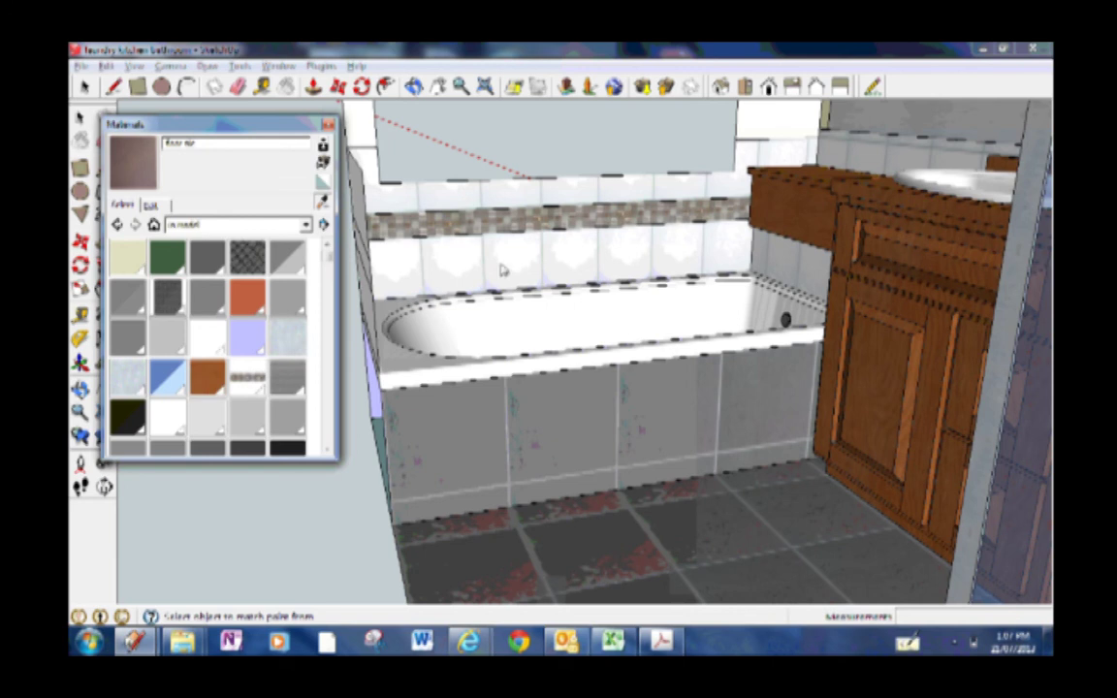
pyautogui.keyDown('alt'); pyautogui.click(450, 248); pyautogui.keyUp('alt')
pyautogui.click(491, 395)
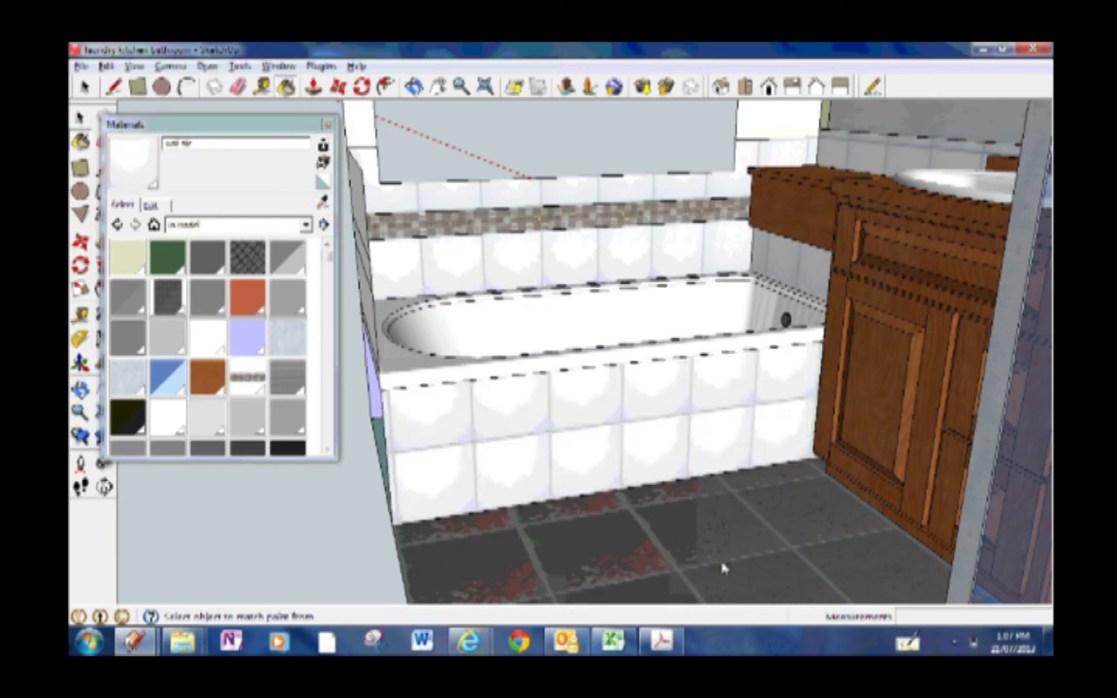
pyautogui.click(328, 124)
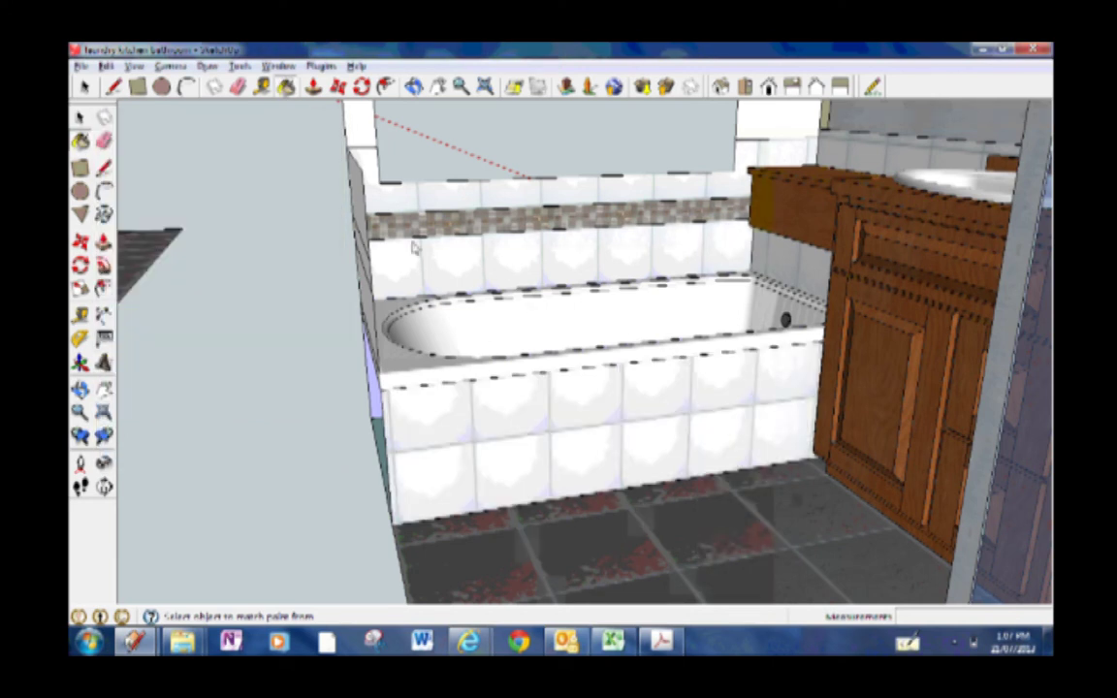
pyautogui.click(413, 86)
pyautogui.moveTo(549, 491); pyautogui.dragTo(438, 345)
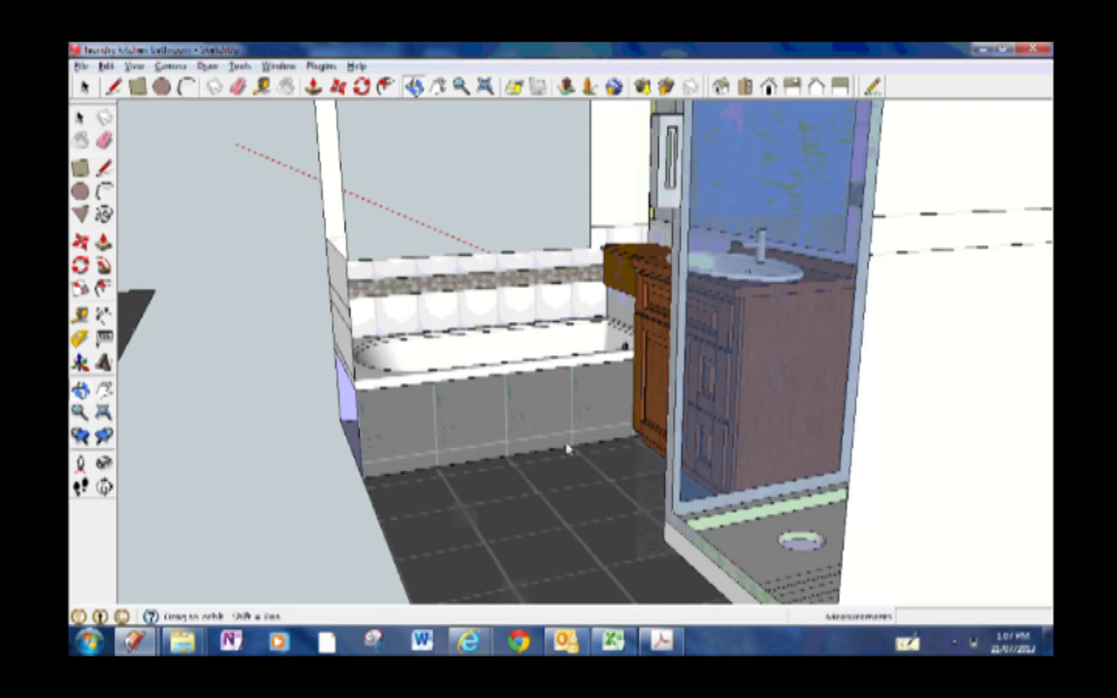
# Step: Paint the bathtub's front panel with the sampled white wall tile
pyautogui.click(568, 448)
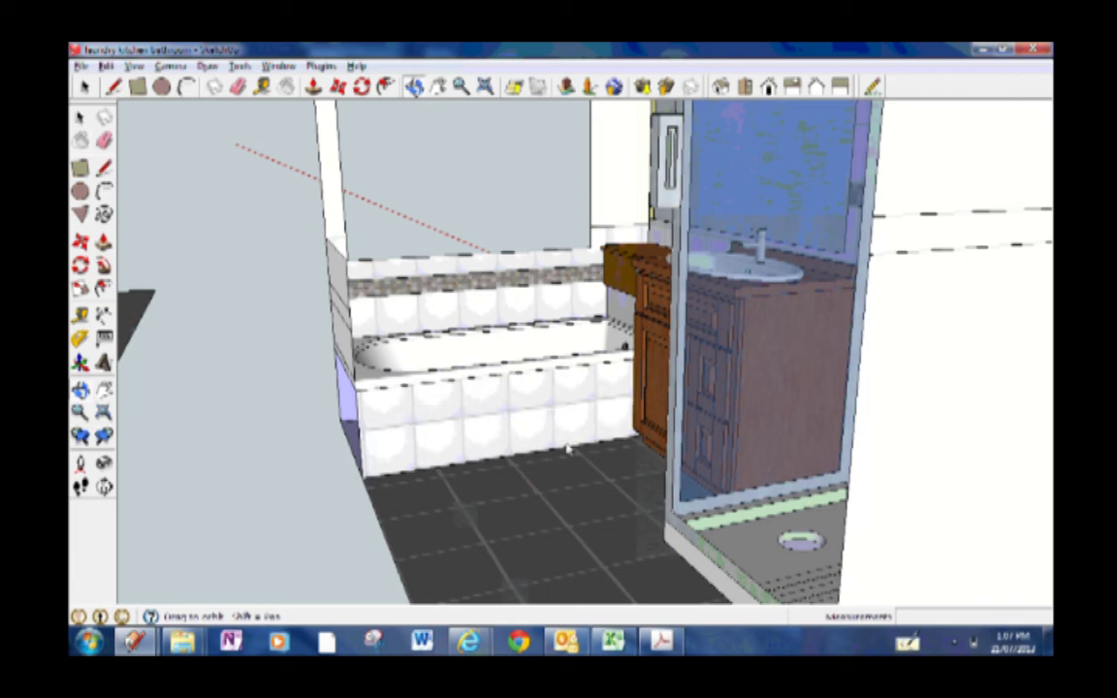